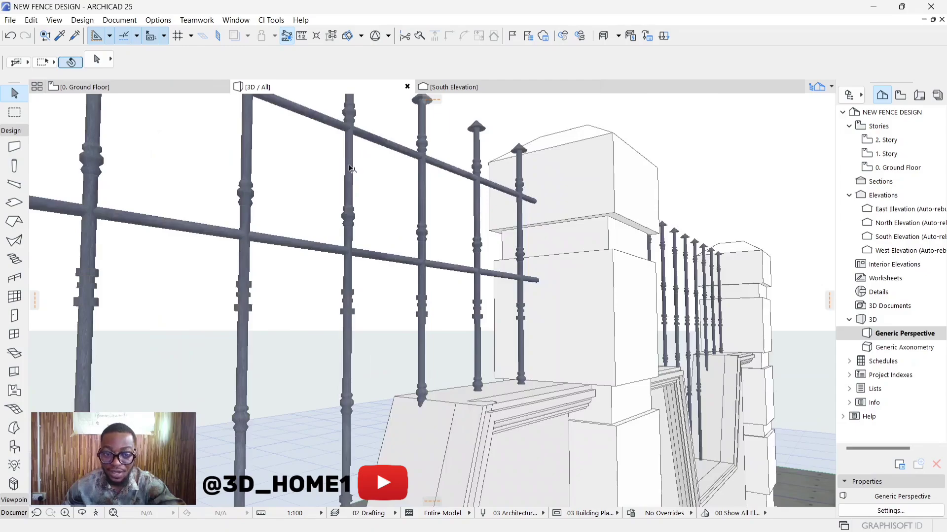
Step: Examine the wrought-iron posts and horizontal rails between the pillars, comparing the railed fence bay with the one without rails
{"action": "scroll", "coordinate": [380, 278], "scroll_direction": "down", "scroll_amount": 2}
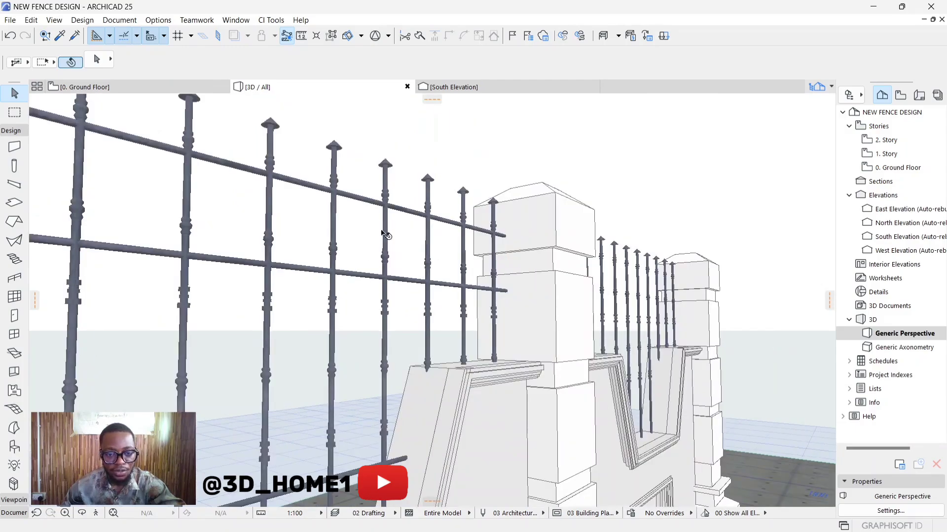
{"action": "scroll", "coordinate": [386, 235], "scroll_direction": "up", "scroll_amount": 5}
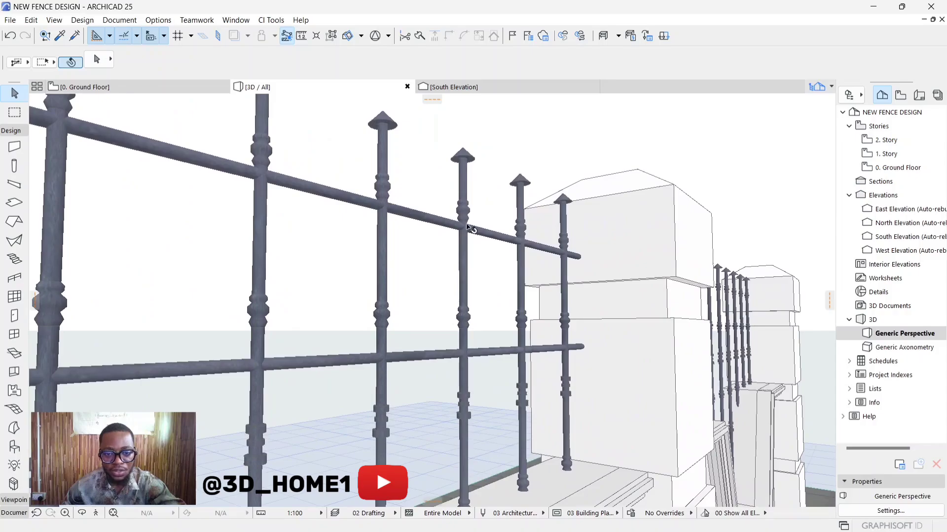
{"action": "left_click_drag", "start_coordinate": [576, 259], "coordinate": [307, 192]}
{"action": "scroll", "coordinate": [427, 250], "scroll_direction": "down", "scroll_amount": 5}
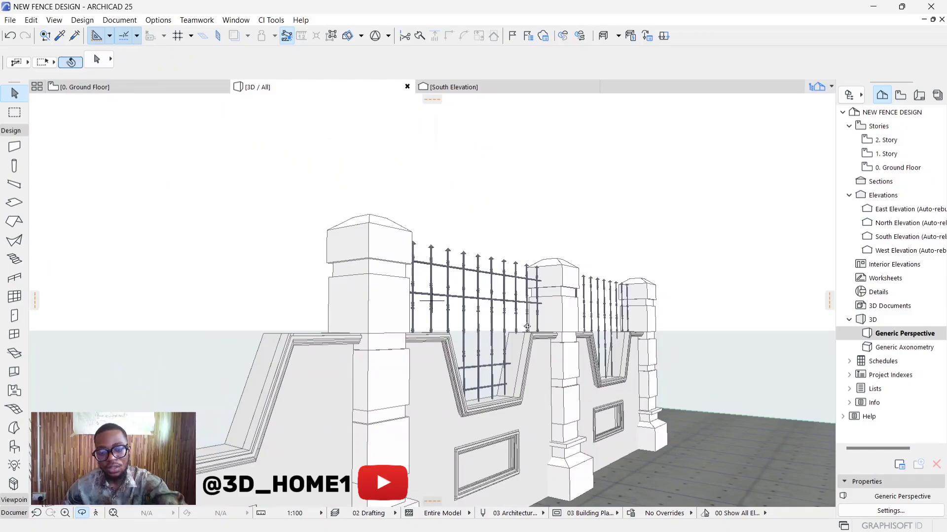
{"action": "middle_click_drag", "start_coordinate": [504, 299], "coordinate": [488, 330], "text": "shift"}
{"action": "scroll", "coordinate": [547, 329], "scroll_direction": "up", "scroll_amount": 5}
{"action": "scroll", "coordinate": [547, 330], "scroll_direction": "down", "scroll_amount": 8}
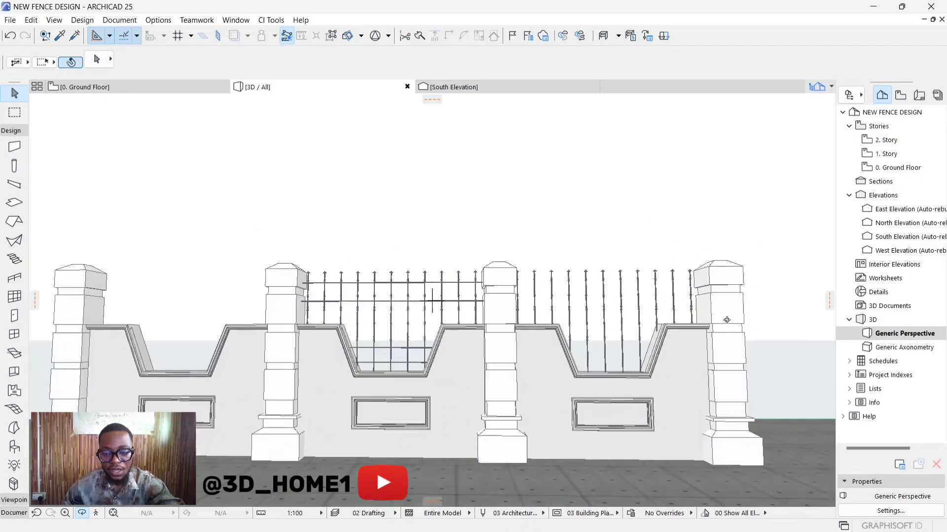
{"action": "scroll", "coordinate": [727, 320], "scroll_direction": "up", "scroll_amount": 3}
{"action": "scroll", "coordinate": [578, 284], "scroll_direction": "up", "scroll_amount": 5}
{"action": "scroll", "coordinate": [517, 276], "scroll_direction": "down", "scroll_amount": 1}
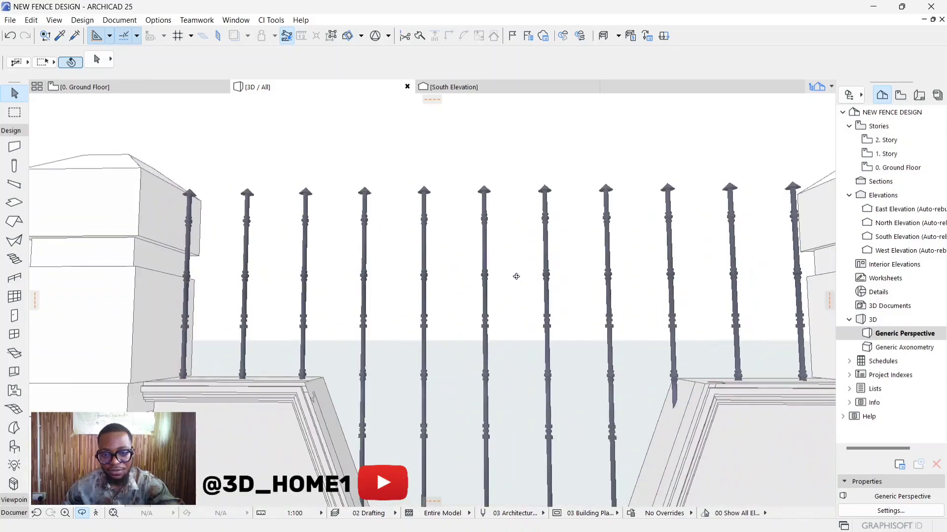
{"action": "left_click_drag", "start_coordinate": [515, 276], "coordinate": [625, 291]}
{"action": "scroll", "coordinate": [634, 290], "scroll_direction": "down", "scroll_amount": 4}
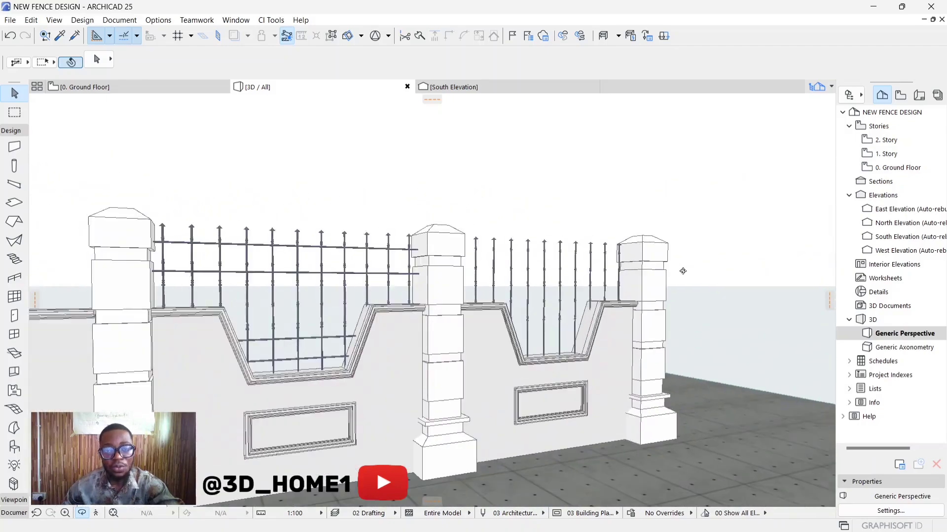
Step: Inspect the rail ends at the pillars and review the whole row of fence bays in 3D
{"action": "scroll", "coordinate": [314, 267], "scroll_direction": "up", "scroll_amount": 3}
{"action": "scroll", "coordinate": [314, 267], "scroll_direction": "up", "scroll_amount": 5}
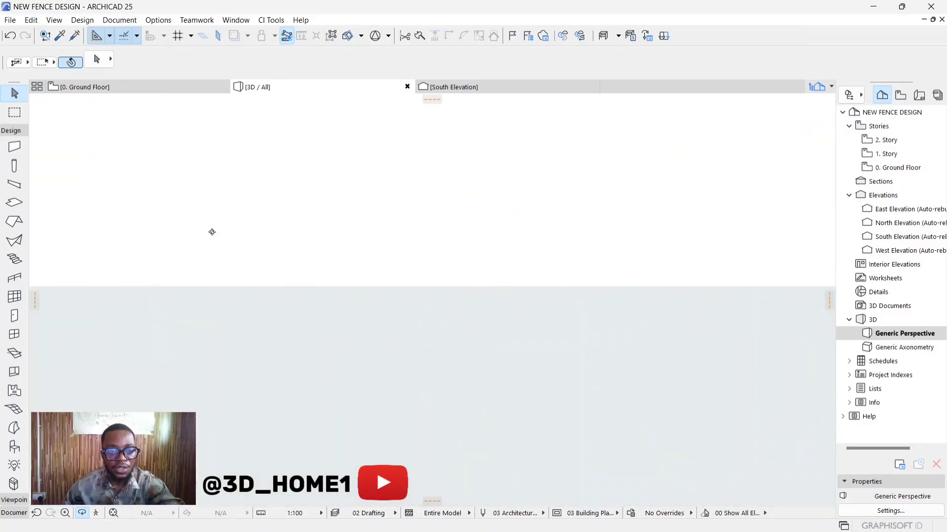
{"action": "scroll", "coordinate": [209, 232], "scroll_direction": "down", "scroll_amount": 2}
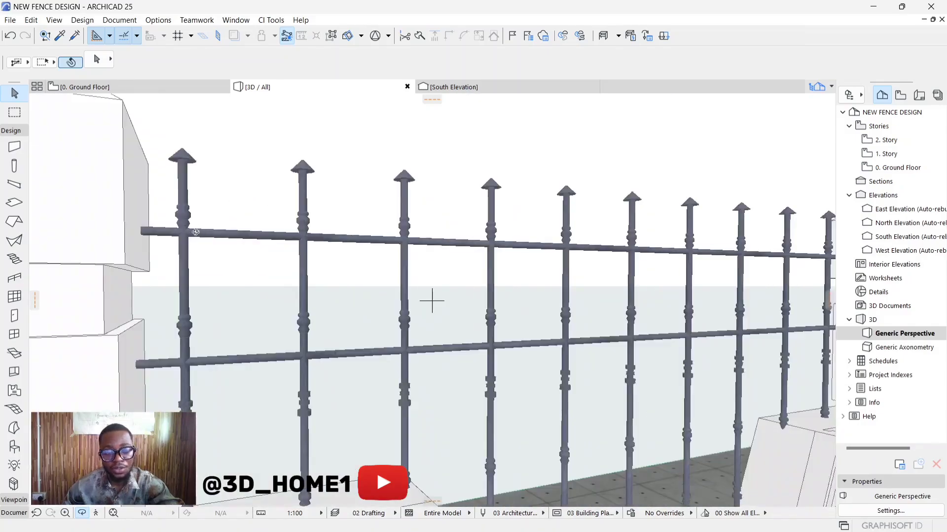
{"action": "scroll", "coordinate": [414, 244], "scroll_direction": "down", "scroll_amount": 2}
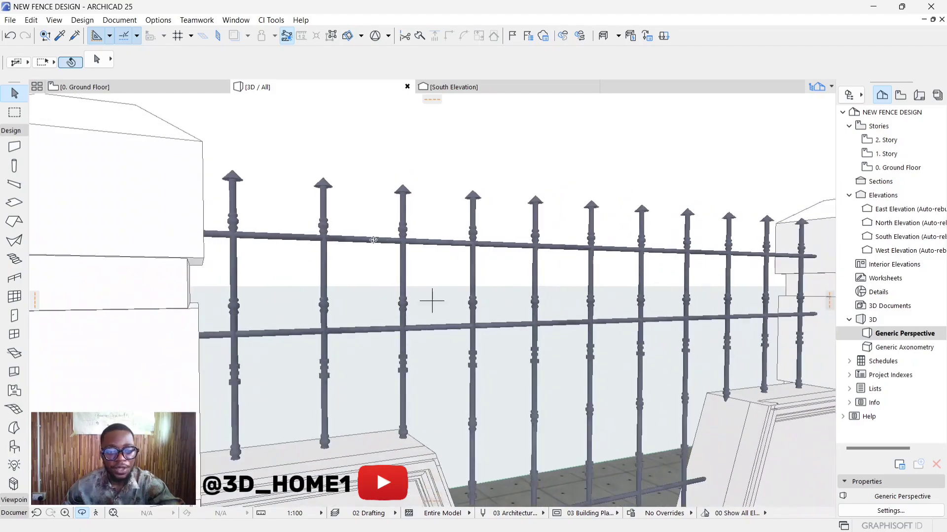
{"action": "scroll", "coordinate": [373, 240], "scroll_direction": "down", "scroll_amount": 5}
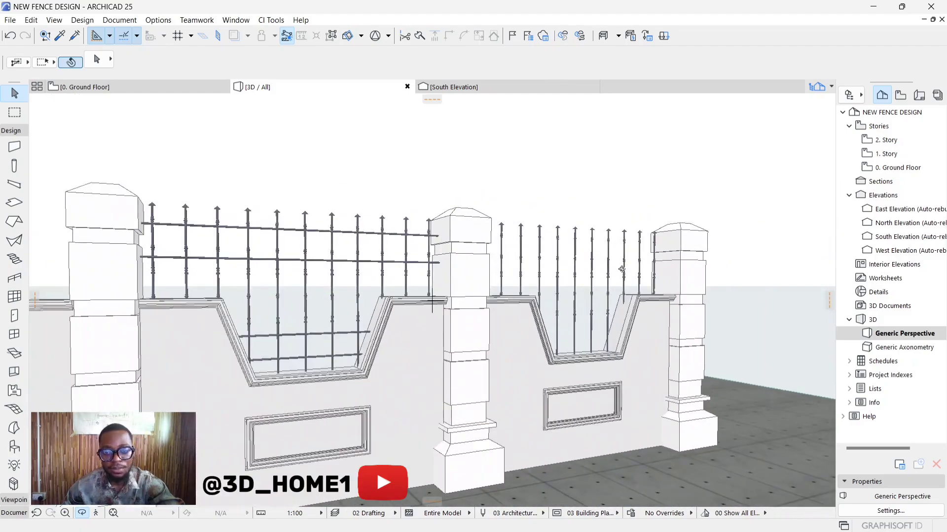
{"action": "scroll", "coordinate": [640, 260], "scroll_direction": "down", "scroll_amount": 2}
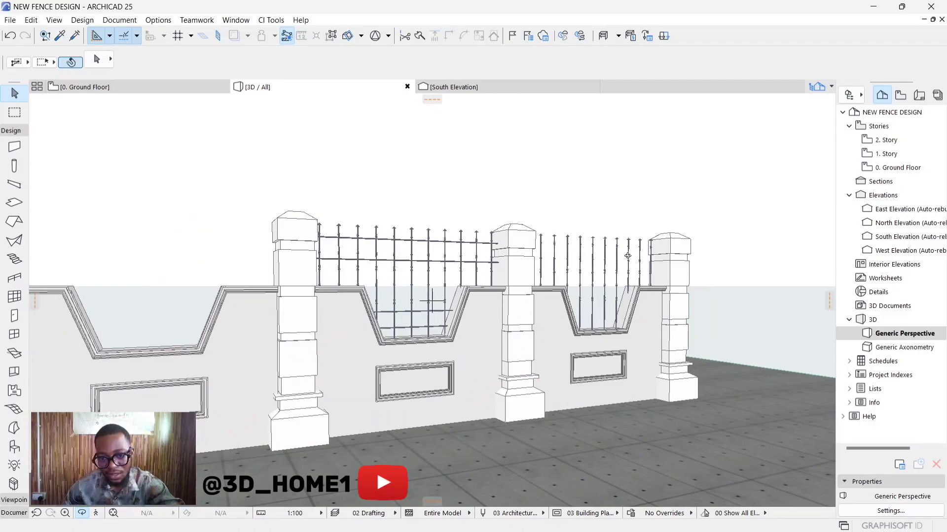
{"action": "scroll", "coordinate": [628, 256], "scroll_direction": "up", "scroll_amount": 2}
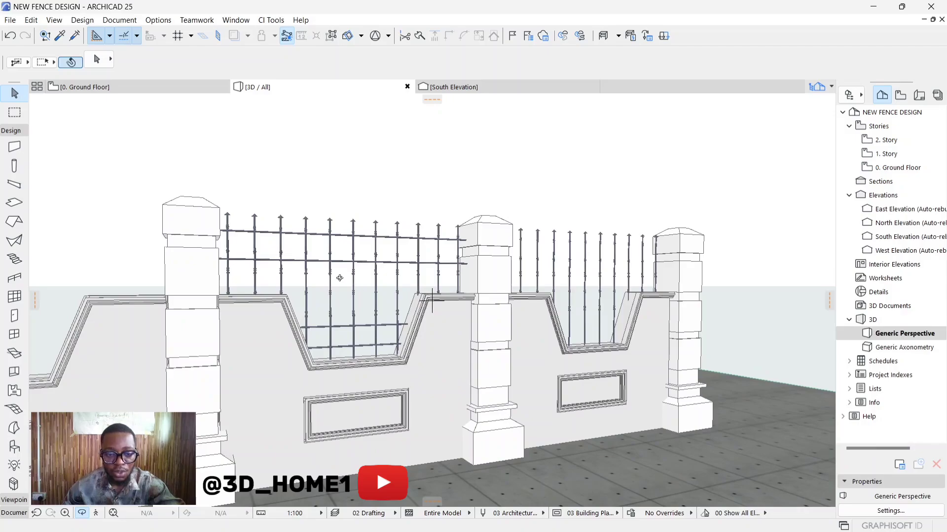
{"action": "left_click_drag", "start_coordinate": [572, 268], "coordinate": [619, 269]}
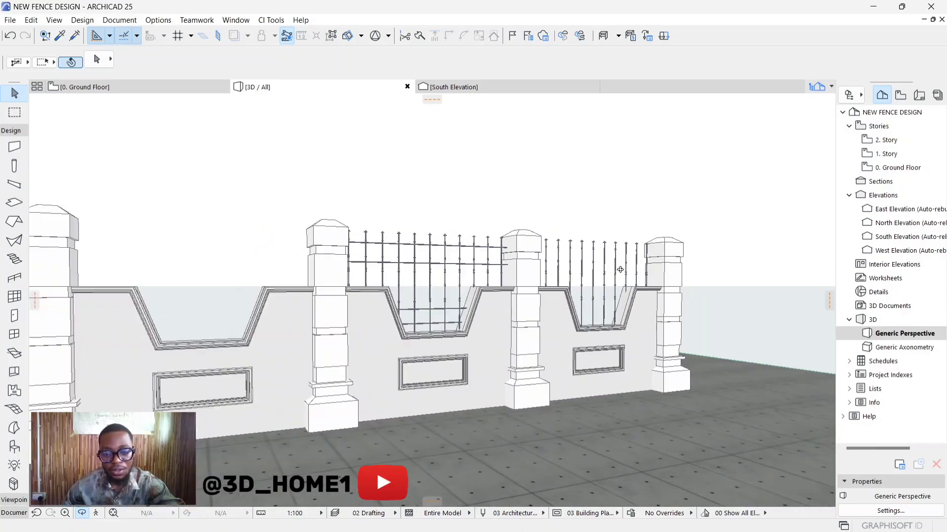
{"action": "left_click_drag", "start_coordinate": [373, 304], "coordinate": [332, 251]}
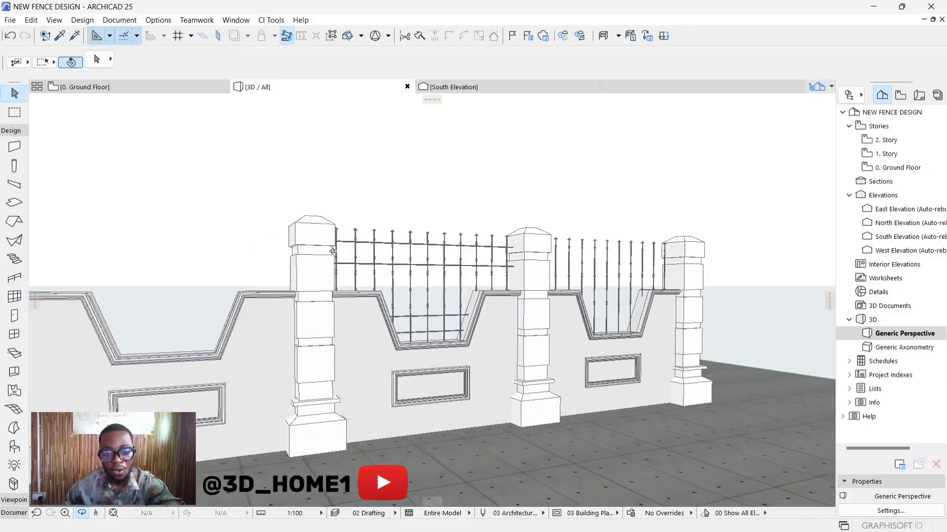
{"action": "left_click_drag", "start_coordinate": [440, 251], "coordinate": [457, 329]}
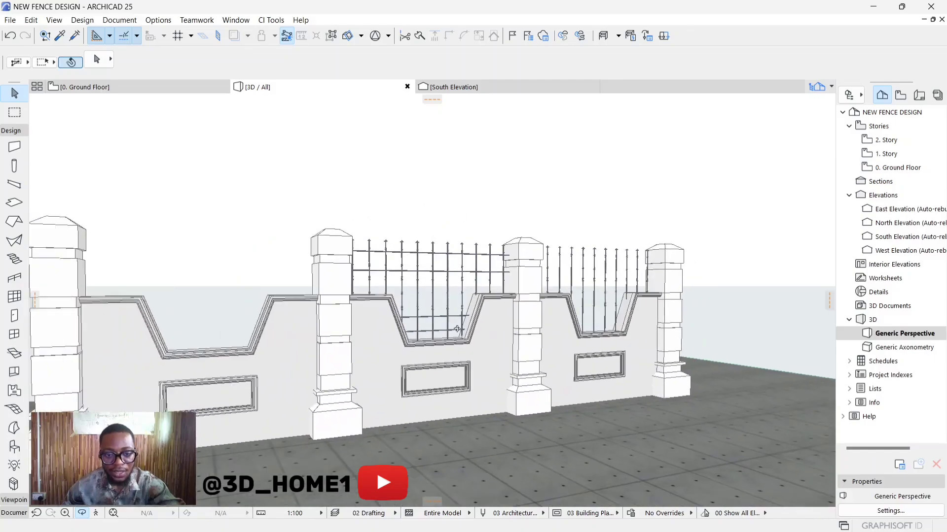
{"action": "left_click_drag", "start_coordinate": [398, 322], "coordinate": [239, 333]}
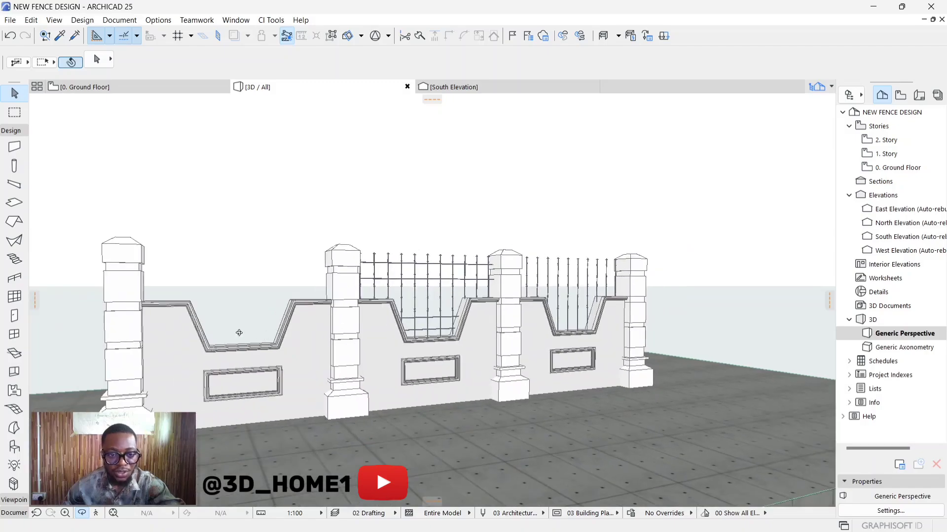
Step: Delete the wall panel of the bay without railings and its end pillar
{"action": "left_click", "coordinate": [292, 342]}
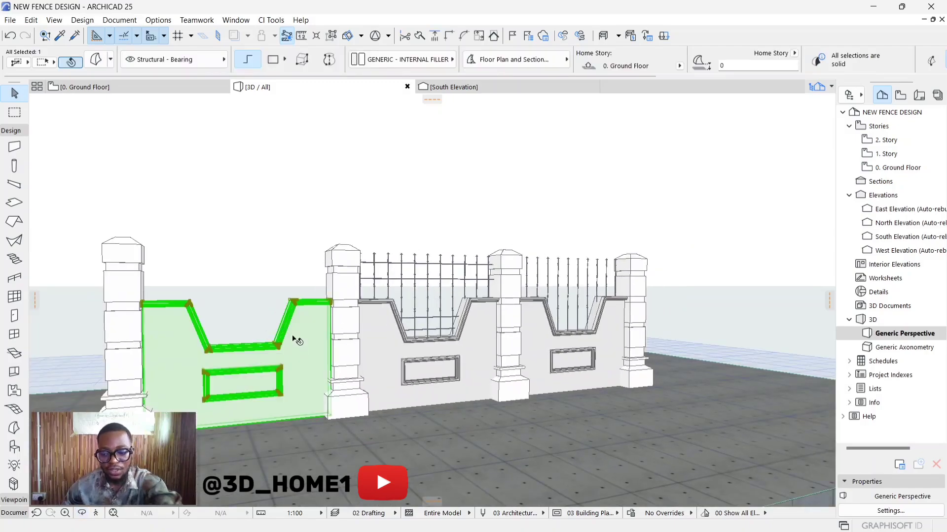
{"action": "key", "text": "Delete"}
{"action": "left_click", "coordinate": [132, 305]}
{"action": "key", "text": "Delete"}
Step: Select the middle bay's pillar, wall panel and iron railings and place a copy 2464 mm along the fence at 180°
{"action": "left_click", "coordinate": [343, 321]}
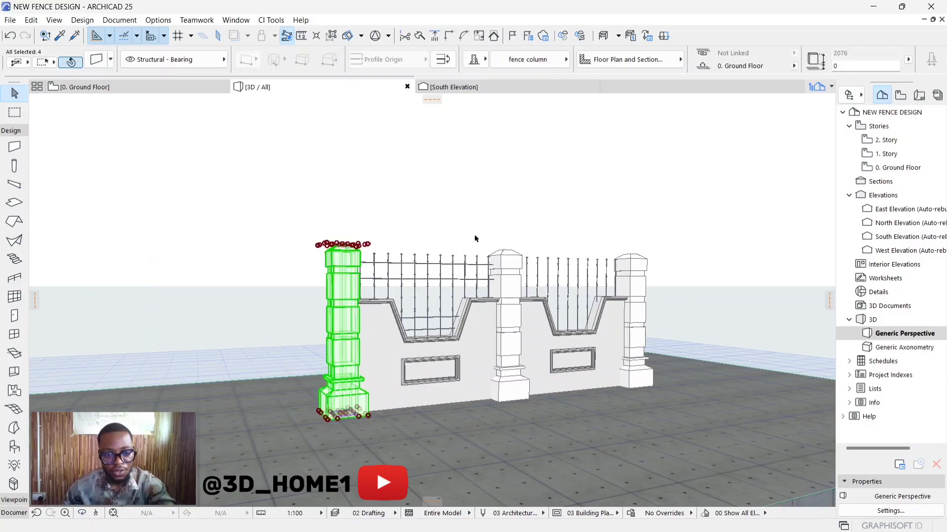
{"action": "left_click", "coordinate": [442, 305]}
{"action": "left_click_drag", "start_coordinate": [474, 230], "coordinate": [297, 325]}
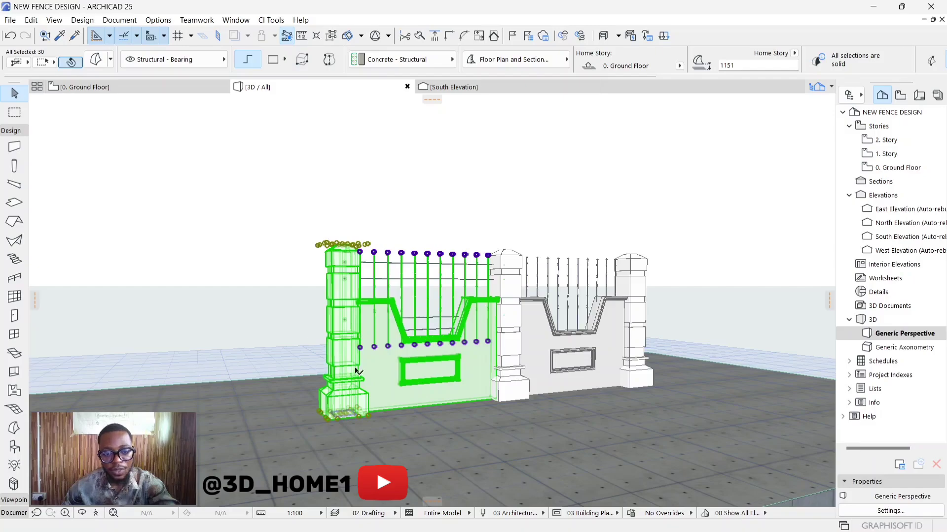
{"action": "scroll", "coordinate": [513, 412], "scroll_direction": "up", "scroll_amount": 2}
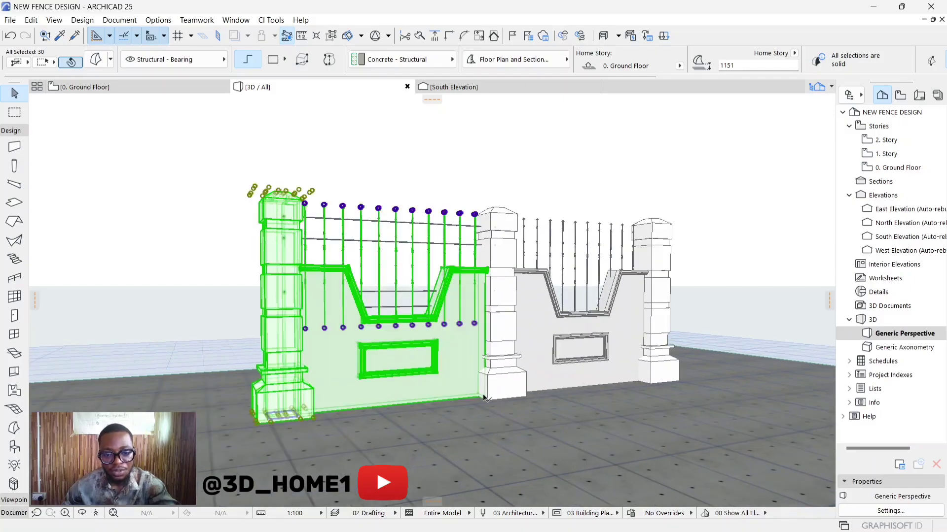
{"action": "left_click", "coordinate": [476, 324]}
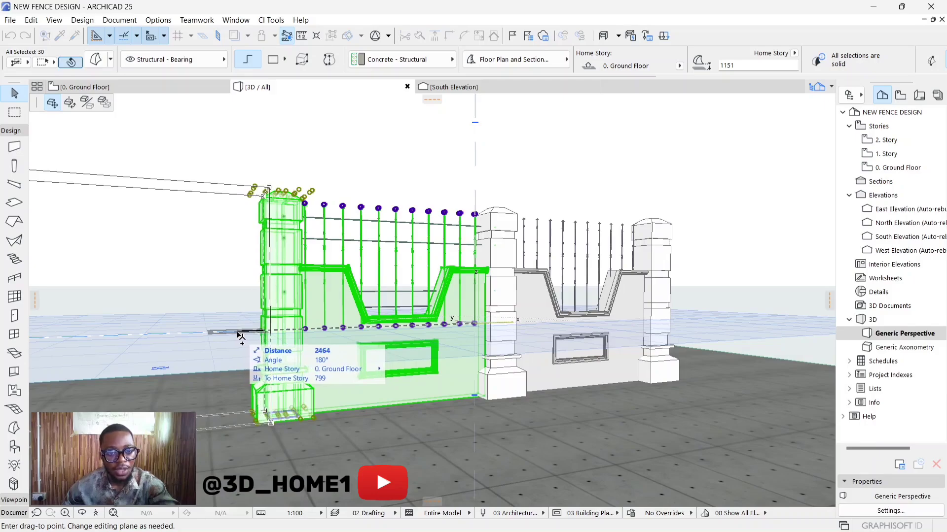
{"action": "left_click", "coordinate": [240, 336]}
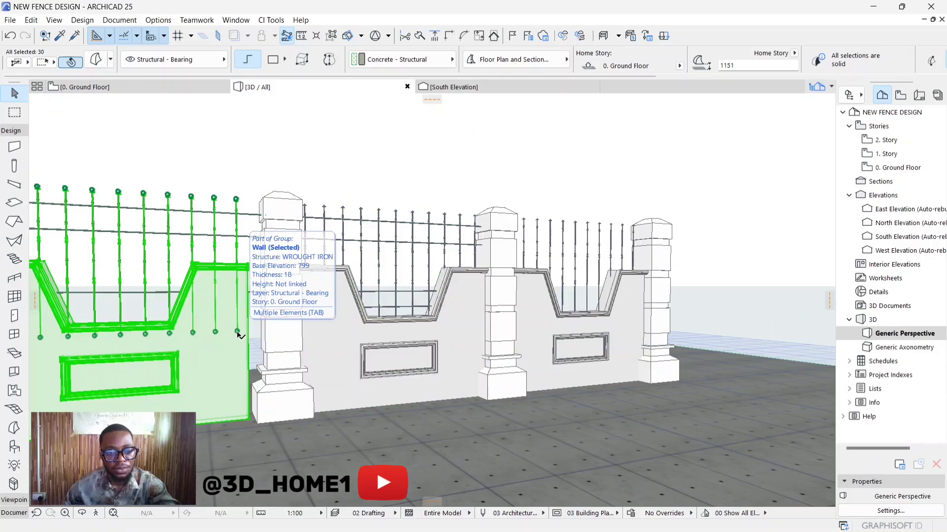
Step: Move the copied bay 222 mm toward the neighbouring pillar, adjust its position slightly, and deselect it
{"action": "left_click", "coordinate": [237, 331]}
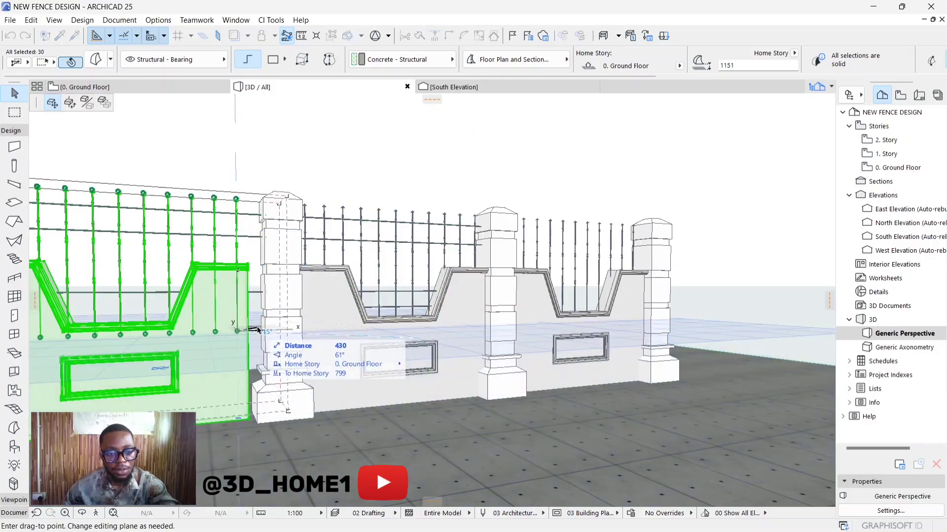
{"action": "scroll", "coordinate": [258, 332], "scroll_direction": "up", "scroll_amount": 5}
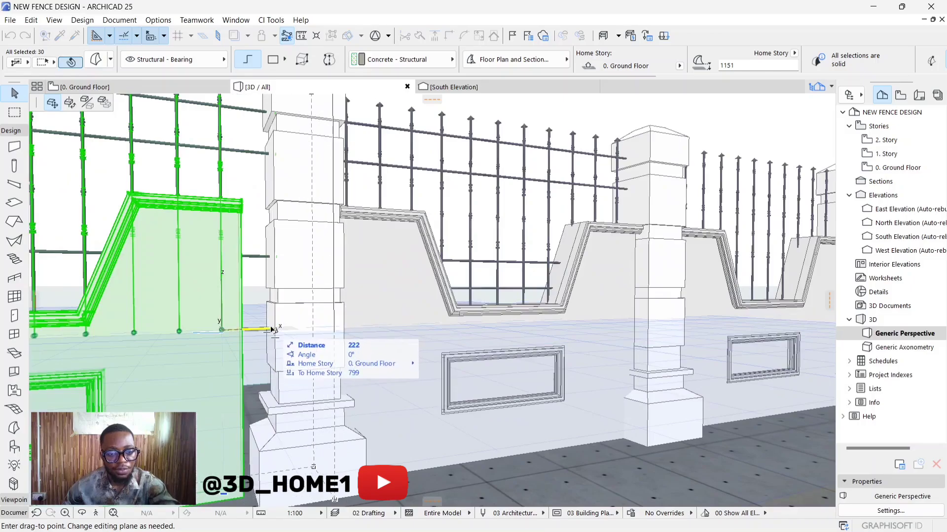
{"action": "left_click", "coordinate": [273, 329]}
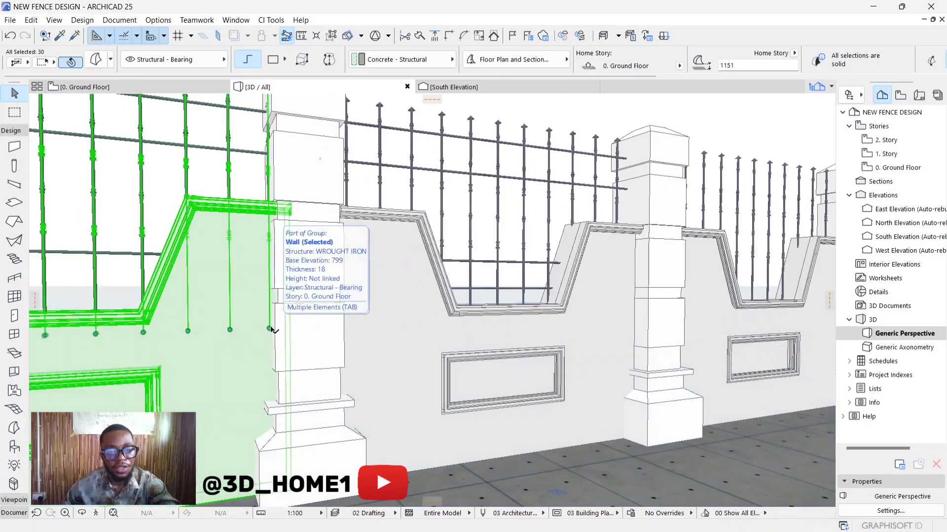
{"action": "left_click", "coordinate": [270, 329]}
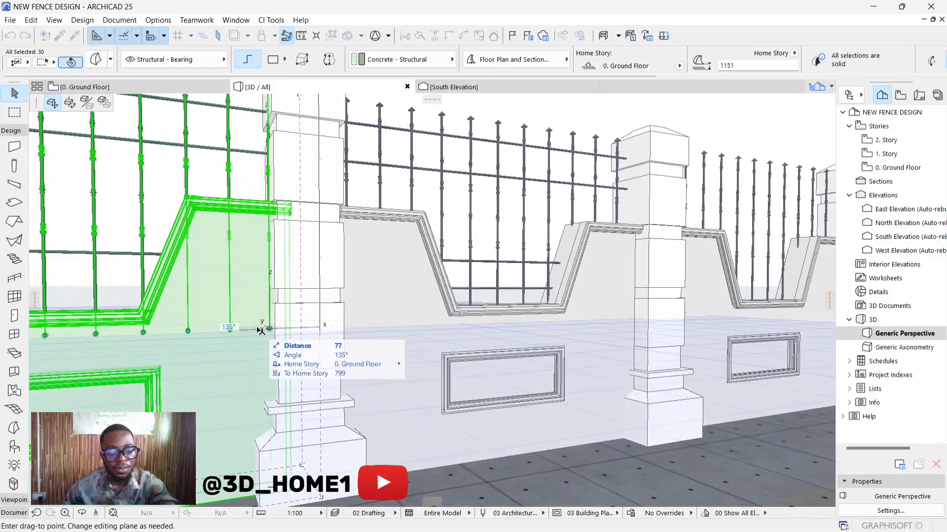
{"action": "left_click", "coordinate": [261, 329]}
{"action": "middle_click_drag", "start_coordinate": [259, 328], "coordinate": [433, 367], "text": "shift"}
{"action": "scroll", "coordinate": [432, 367], "scroll_direction": "down", "scroll_amount": 4}
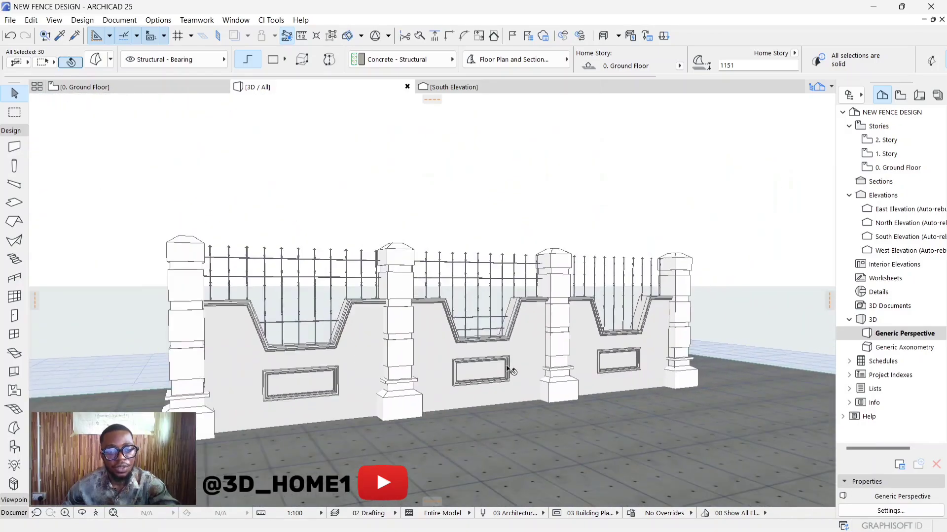
{"action": "key", "text": "Escape"}
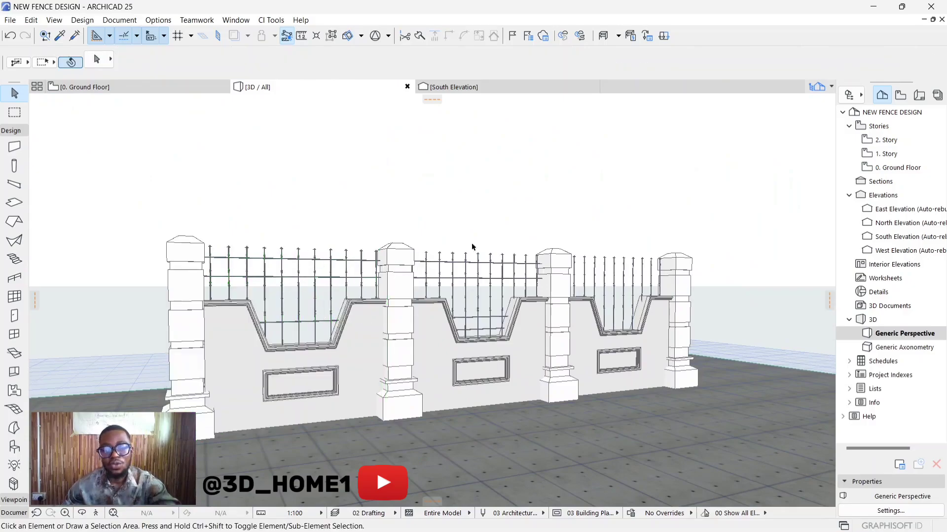
Step: Undo the bay copy and its moves, along with the deletion of the original wall panel and end pillar
{"action": "scroll", "coordinate": [433, 275], "scroll_direction": "up", "scroll_amount": 1}
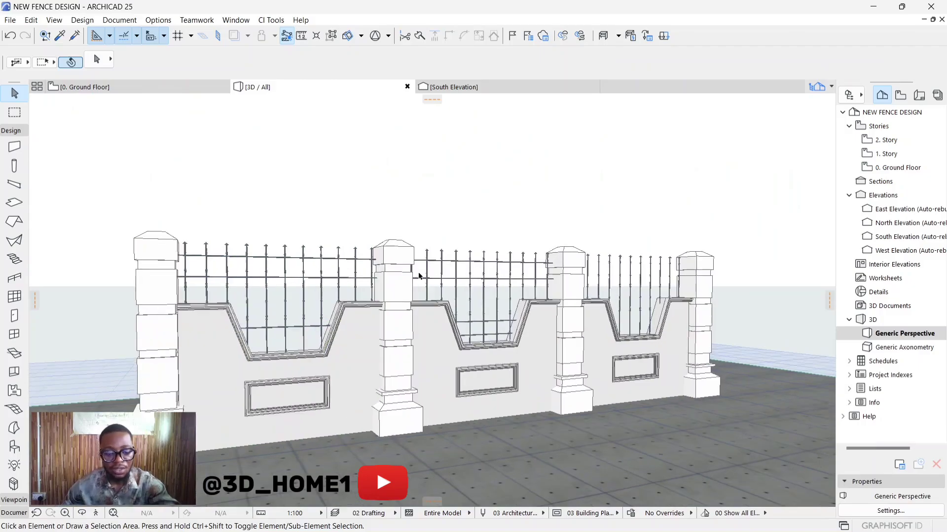
{"action": "key", "text": "ctrl+z"}
{"action": "key", "text": "ctrl+z"}
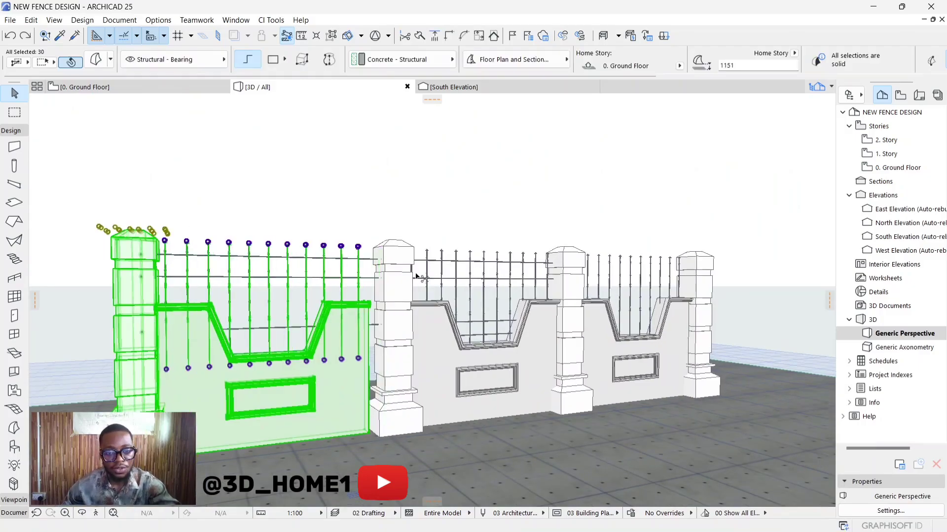
{"action": "key", "text": "ctrl+z"}
{"action": "key", "text": "ctrl+shift+z"}
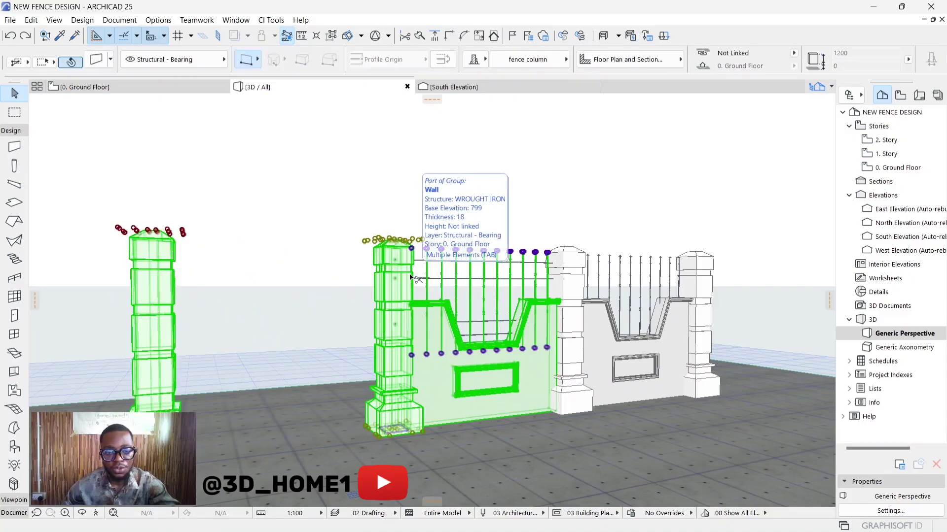
{"action": "key", "text": "ctrl+shift+z"}
{"action": "left_click", "coordinate": [353, 252]}
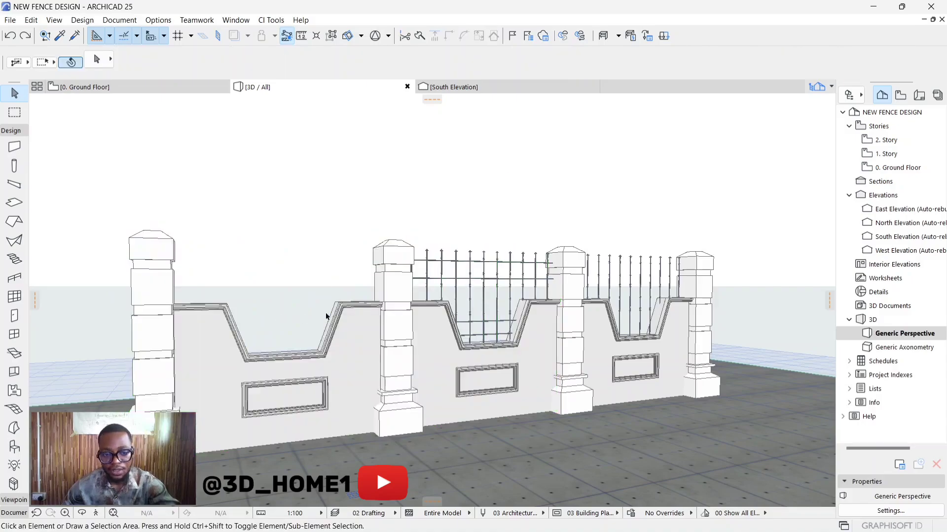
Step: Check the fence bay without horizontal rails, and open the ground floor plan
{"action": "scroll", "coordinate": [602, 311], "scroll_direction": "up", "scroll_amount": 2}
{"action": "scroll", "coordinate": [673, 280], "scroll_direction": "up", "scroll_amount": 4}
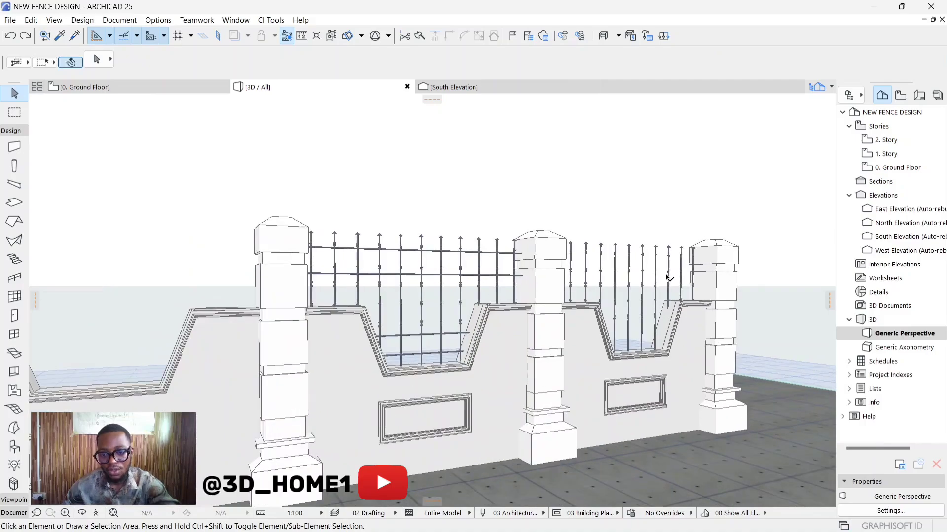
{"action": "scroll", "coordinate": [59, 261], "scroll_direction": "down", "scroll_amount": 2}
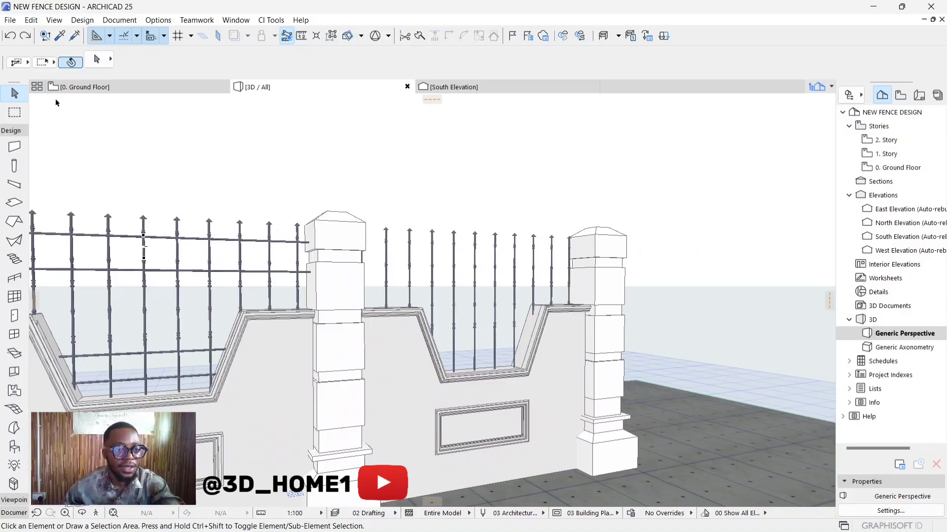
{"action": "left_click", "coordinate": [96, 87]}
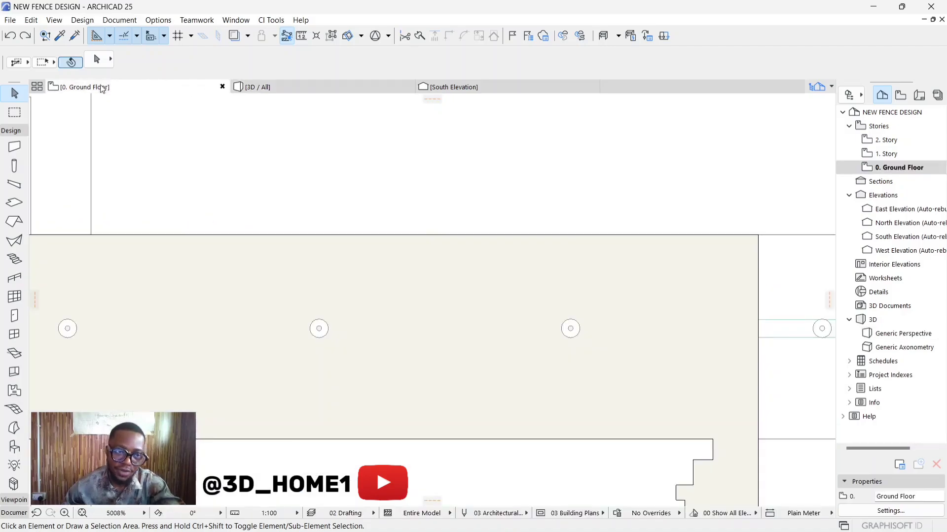
Step: Measure the outer diameter of a railing bar beside the wall recess on the floor plan
{"action": "scroll", "coordinate": [355, 167], "scroll_direction": "down", "scroll_amount": 10}
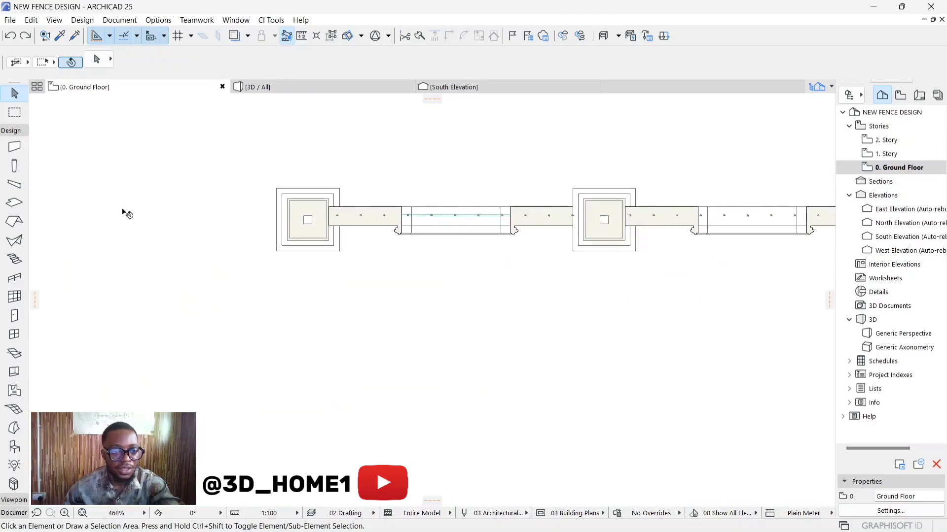
{"action": "scroll", "coordinate": [85, 217], "scroll_direction": "down", "scroll_amount": 2}
{"action": "scroll", "coordinate": [417, 232], "scroll_direction": "up", "scroll_amount": 12}
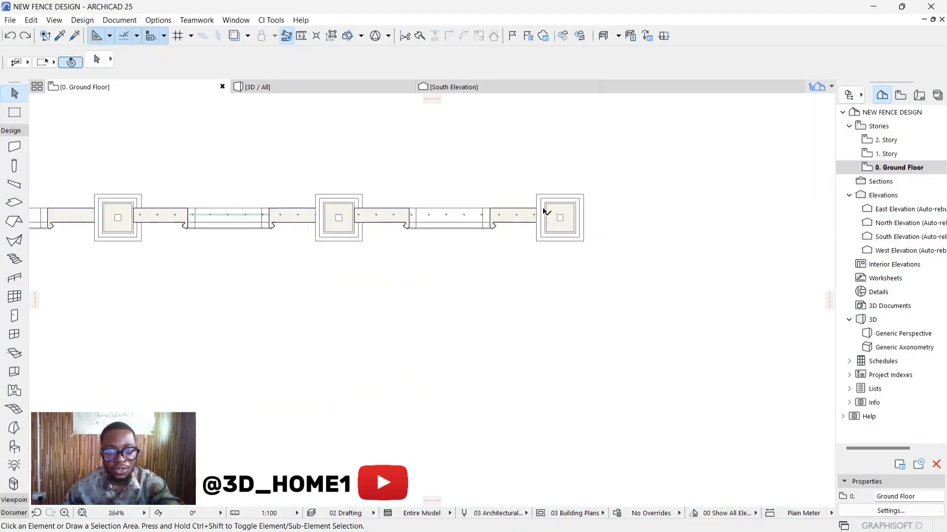
{"action": "scroll", "coordinate": [400, 256], "scroll_direction": "up", "scroll_amount": 4}
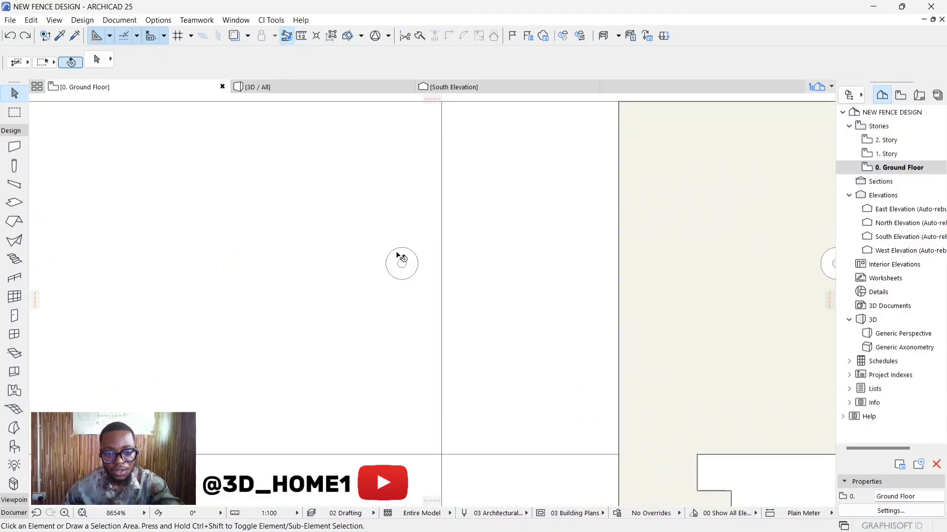
{"action": "scroll", "coordinate": [425, 256], "scroll_direction": "down", "scroll_amount": 3}
{"action": "key", "text": "m"}
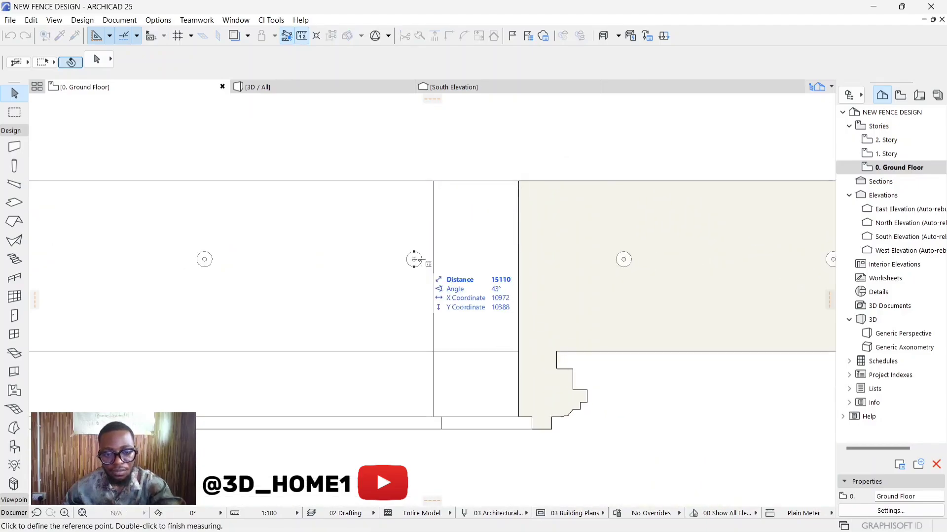
{"action": "scroll", "coordinate": [415, 259], "scroll_direction": "up", "scroll_amount": 6}
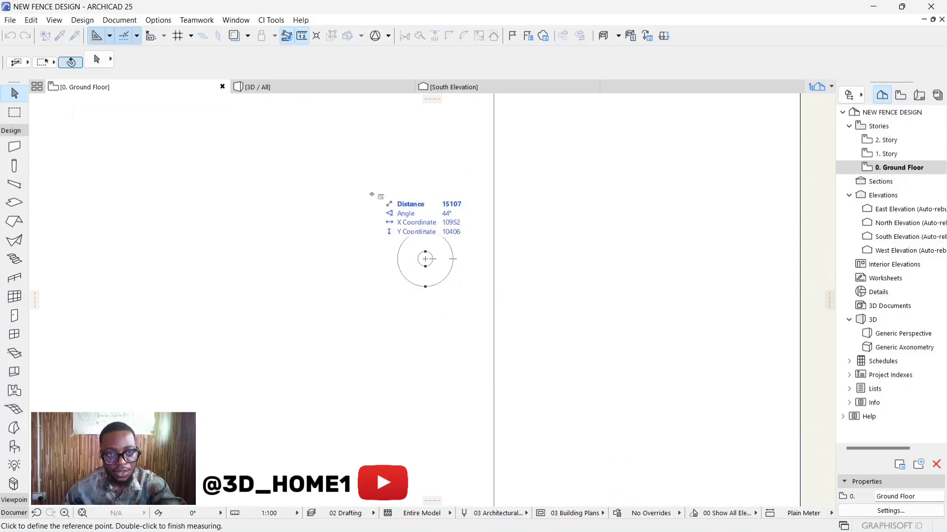
{"action": "scroll", "coordinate": [428, 253], "scroll_direction": "down", "scroll_amount": 1}
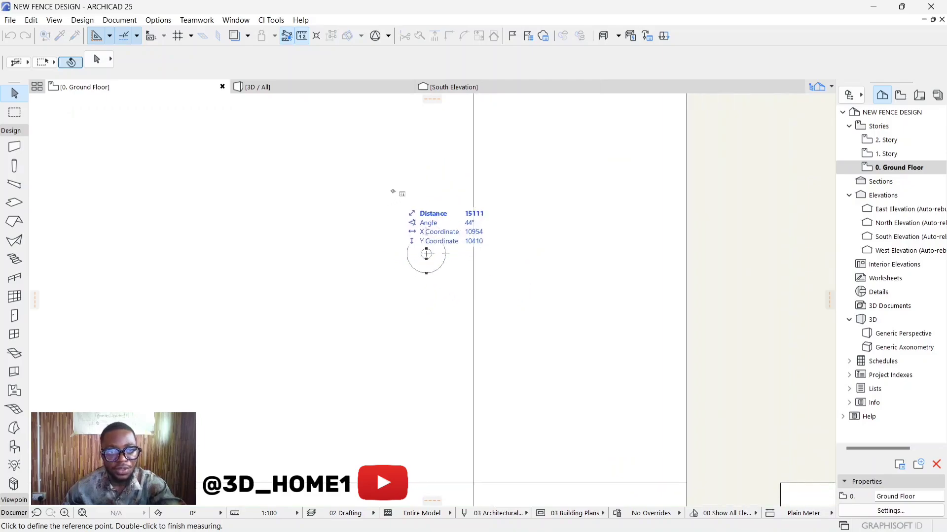
{"action": "key", "text": "Escape"}
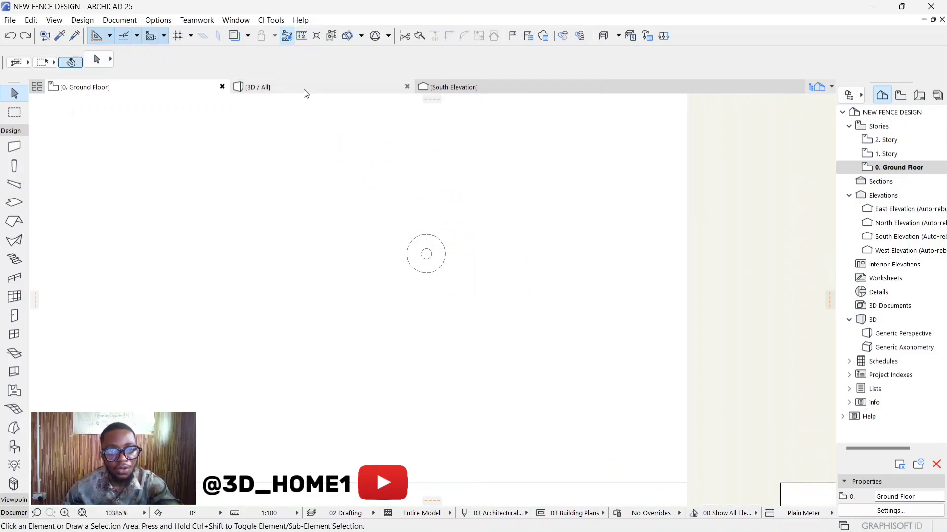
{"action": "left_click", "coordinate": [301, 37]}
{"action": "scroll", "coordinate": [419, 254], "scroll_direction": "up", "scroll_amount": 1}
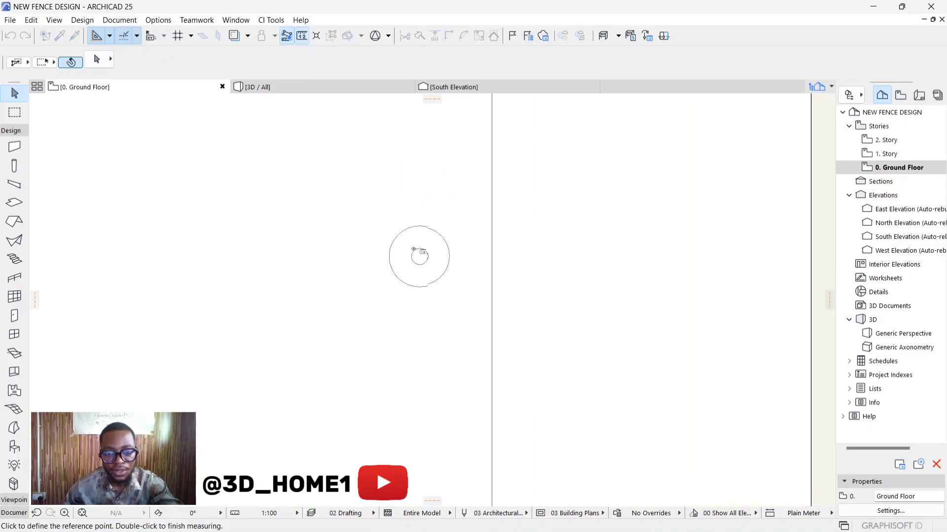
{"action": "left_click", "coordinate": [375, 259]}
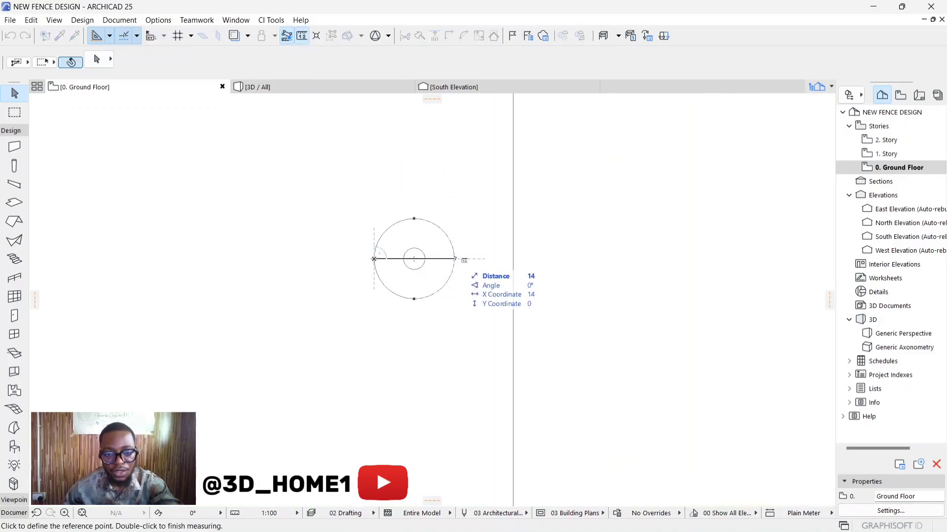
{"action": "key", "text": "Escape"}
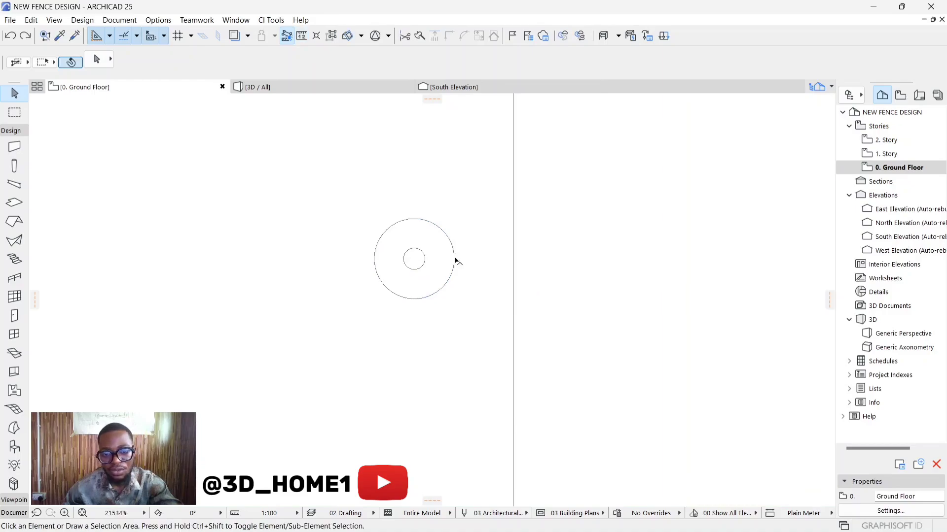
{"action": "scroll", "coordinate": [488, 254], "scroll_direction": "down", "scroll_amount": 5}
{"action": "scroll", "coordinate": [481, 262], "scroll_direction": "down", "scroll_amount": 1}
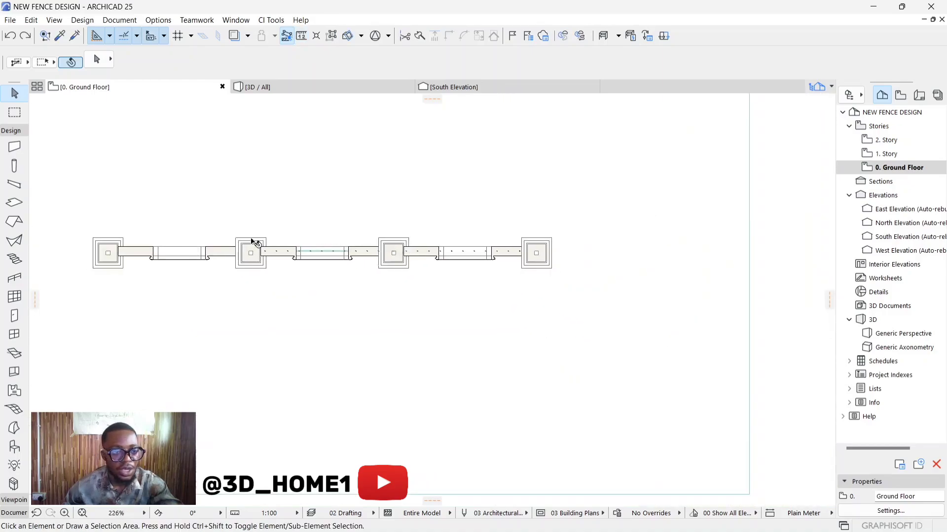
{"action": "scroll", "coordinate": [119, 242], "scroll_direction": "up", "scroll_amount": 2}
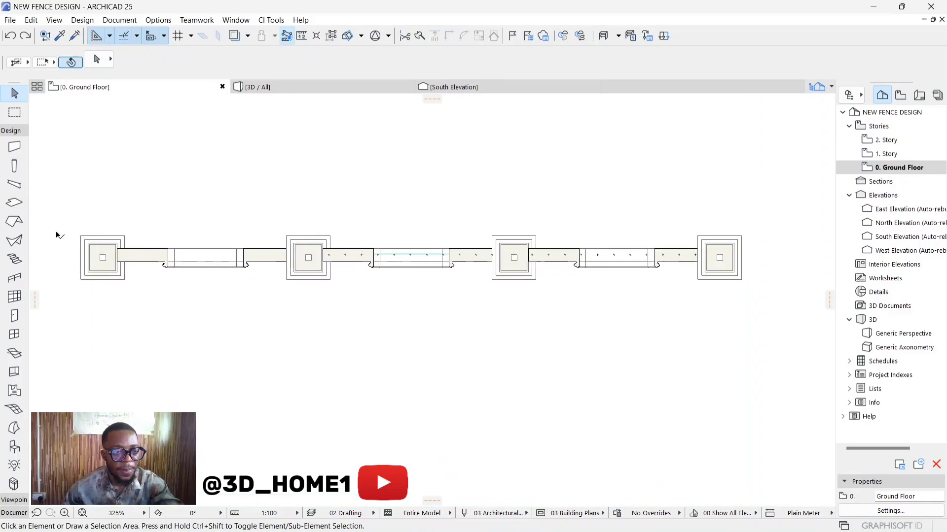
{"action": "left_click", "coordinate": [11, 203]}
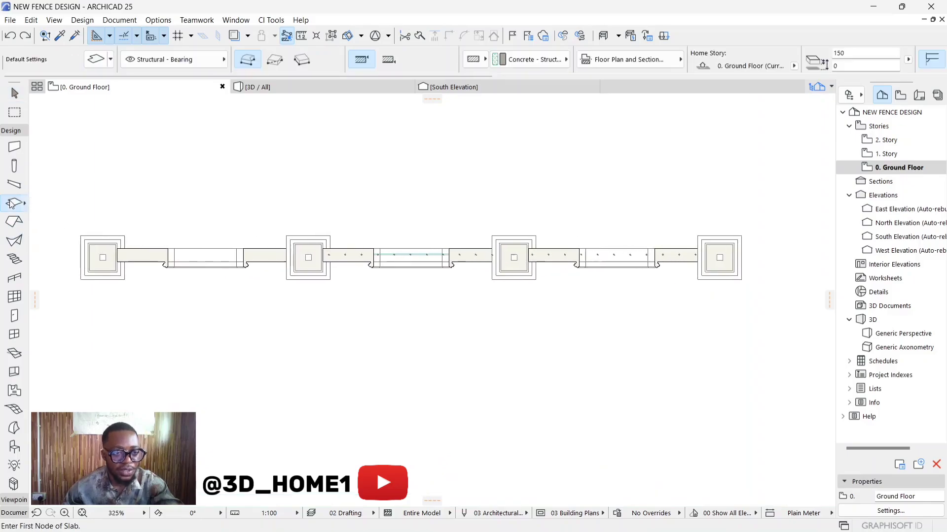
{"action": "left_click", "coordinate": [96, 59]}
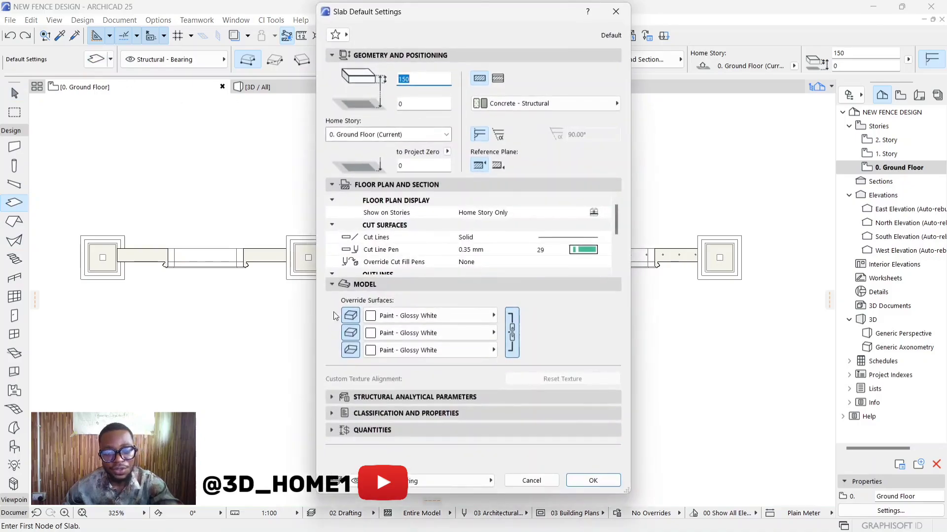
{"action": "key", "text": "Escape"}
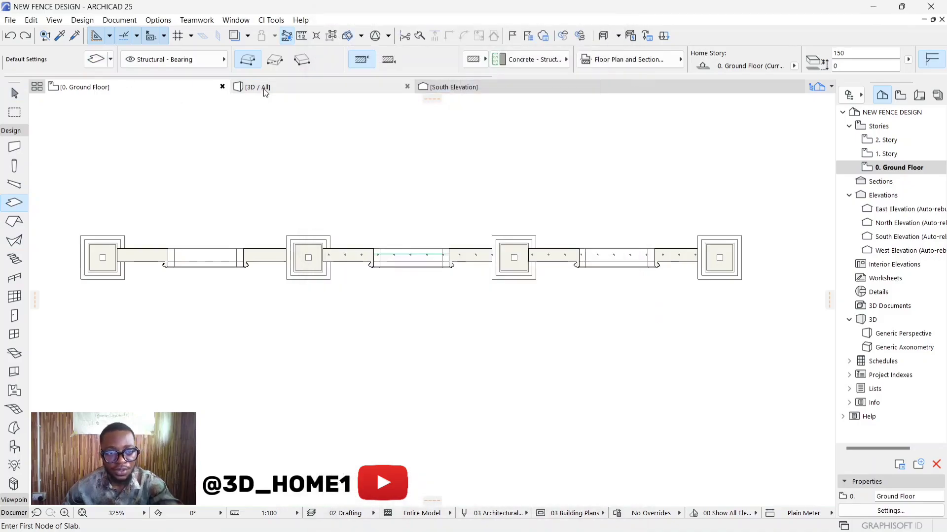
Step: Check the railing bars of the bay without horizontal rails in 3D, and return to the ground floor plan
{"action": "left_click", "coordinate": [265, 90]}
{"action": "scroll", "coordinate": [445, 236], "scroll_direction": "up", "scroll_amount": 5}
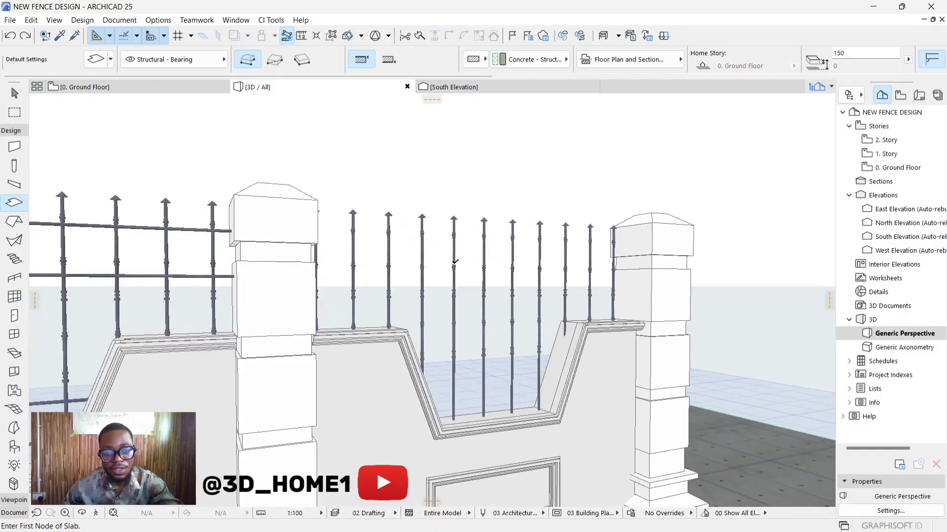
{"action": "scroll", "coordinate": [447, 240], "scroll_direction": "down", "scroll_amount": 3}
{"action": "left_click", "coordinate": [15, 93]}
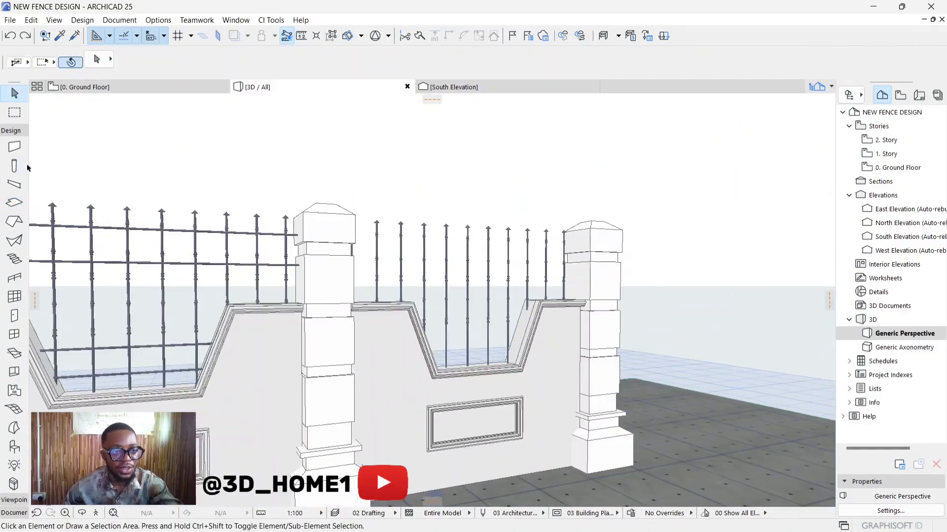
{"action": "left_click", "coordinate": [84, 87]}
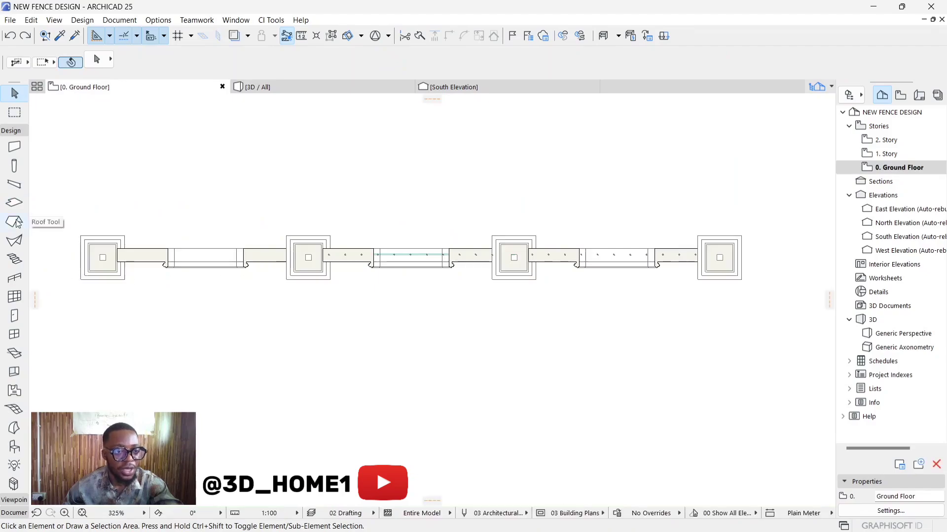
Step: Open the slab default settings and bring up the surface override choices
{"action": "left_click", "coordinate": [14, 202]}
{"action": "left_click", "coordinate": [96, 59]}
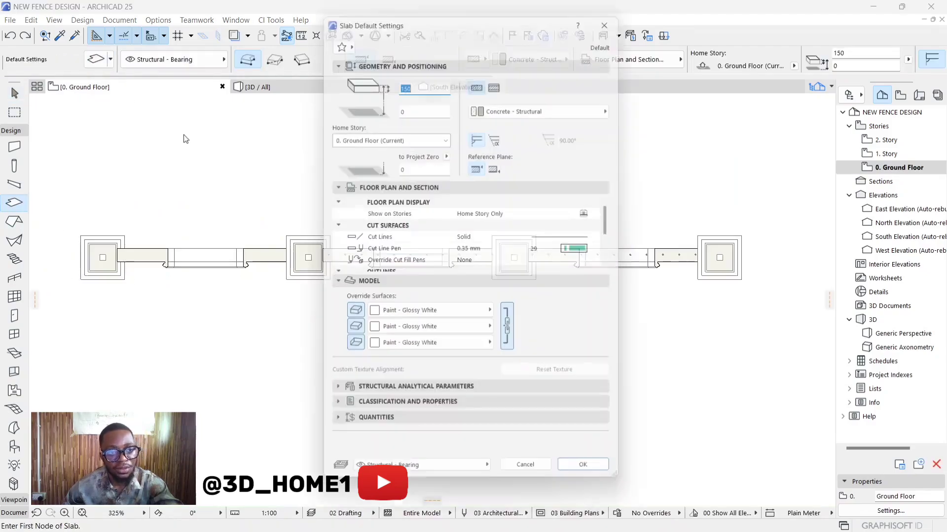
{"action": "left_click", "coordinate": [370, 318]}
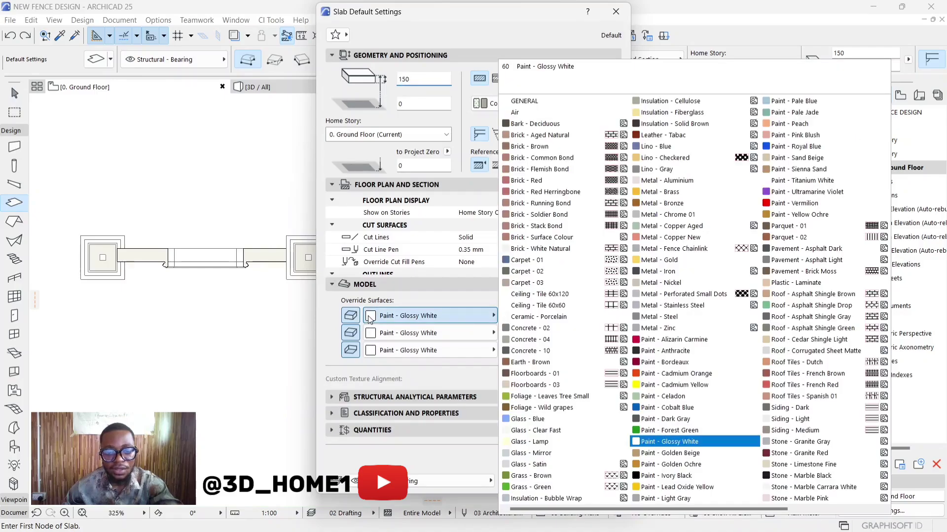
{"action": "left_click", "coordinate": [362, 285]}
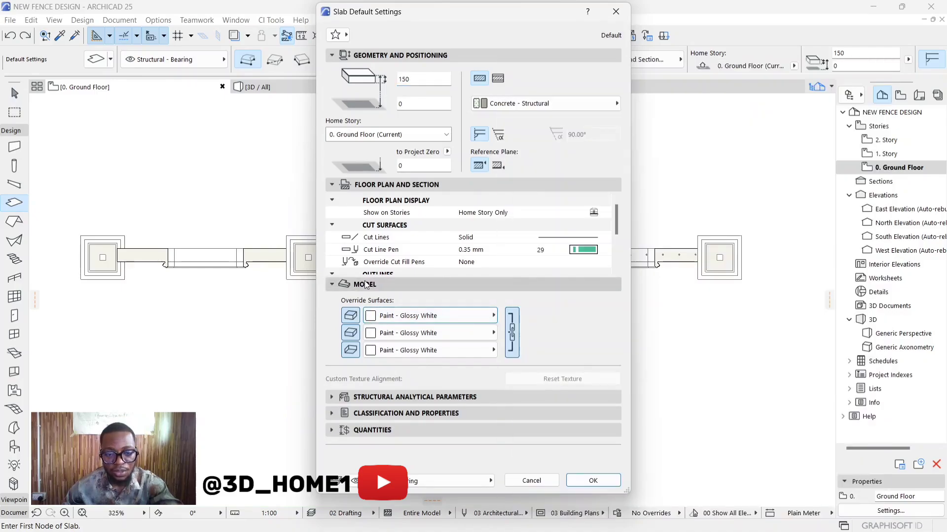
{"action": "left_click", "coordinate": [369, 317]}
{"action": "left_click", "coordinate": [368, 317]}
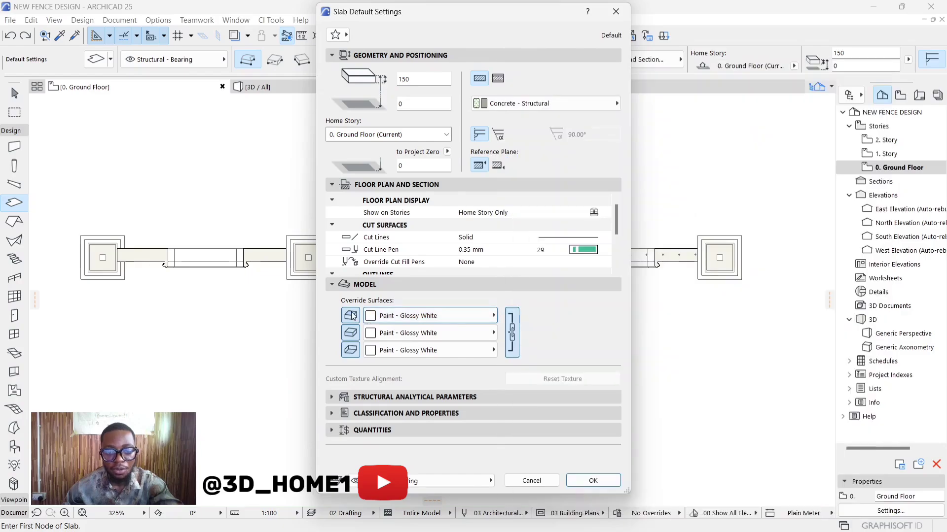
Step: Turn the slab's three surface overrides off and on again, and relink the surfaces
{"action": "left_click", "coordinate": [350, 315]}
{"action": "left_click", "coordinate": [351, 333]}
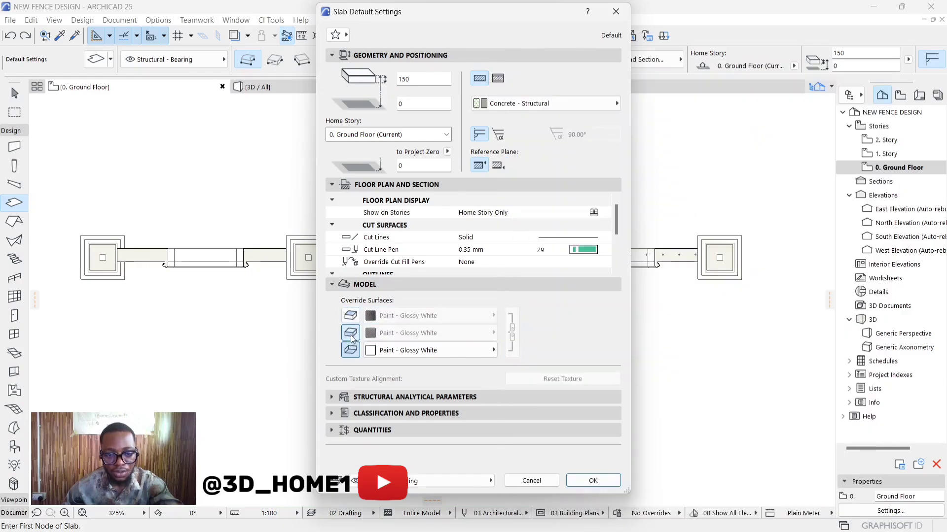
{"action": "left_click", "coordinate": [351, 350]}
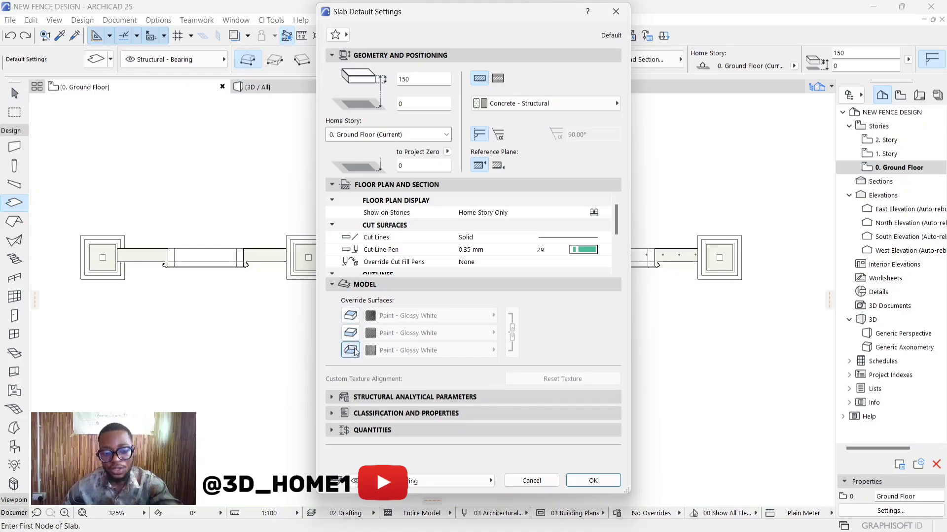
{"action": "left_click", "coordinate": [351, 315]}
{"action": "left_click", "coordinate": [351, 333]}
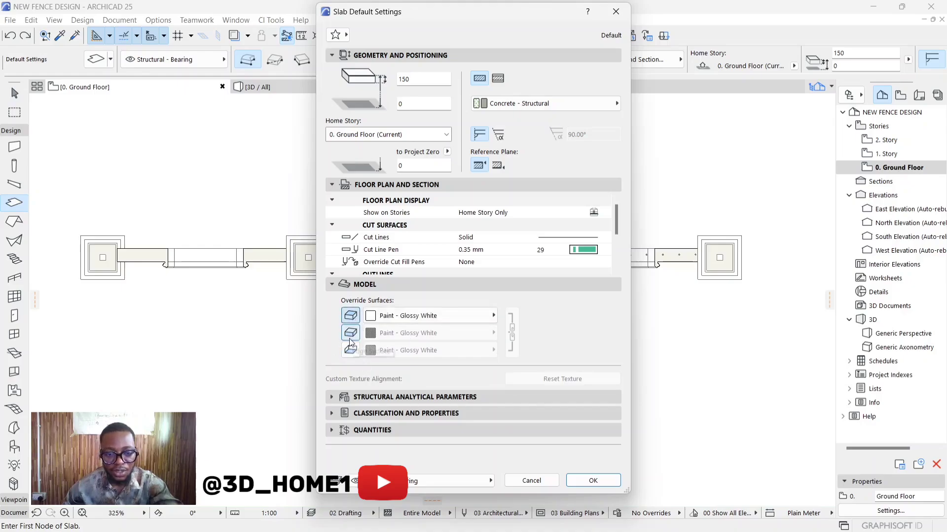
{"action": "left_click", "coordinate": [351, 350]}
{"action": "left_click", "coordinate": [511, 328]}
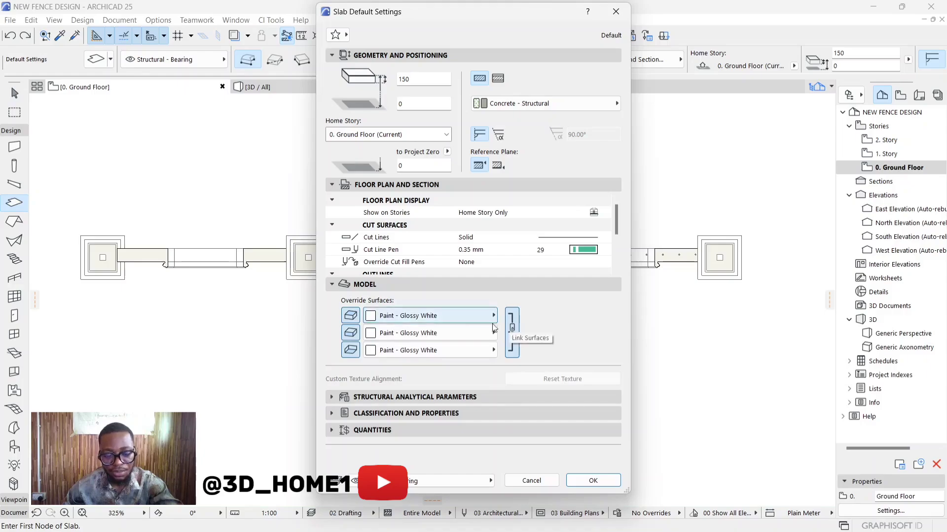
Step: Set the slab's linked override surfaces to Metal - Iron and accept the default settings
{"action": "left_click", "coordinate": [379, 316]}
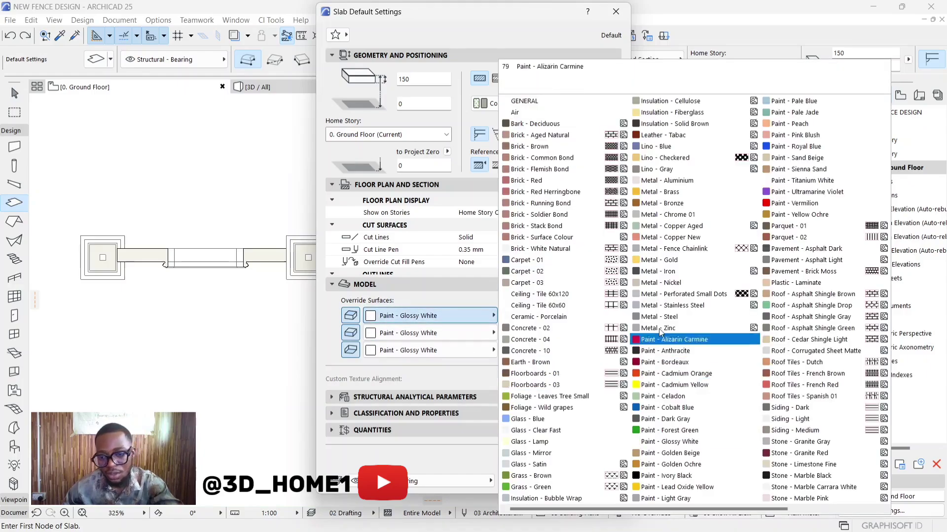
{"action": "left_click", "coordinate": [661, 272]}
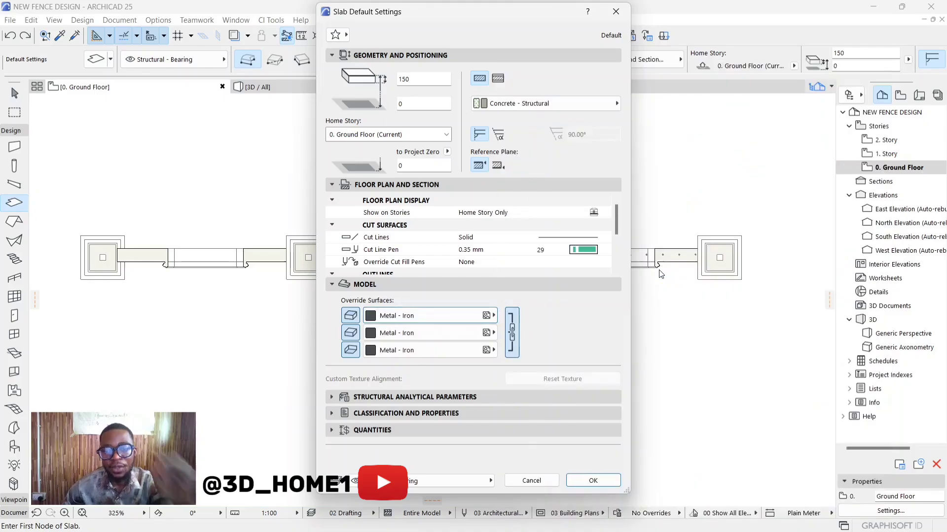
{"action": "left_click", "coordinate": [593, 481]}
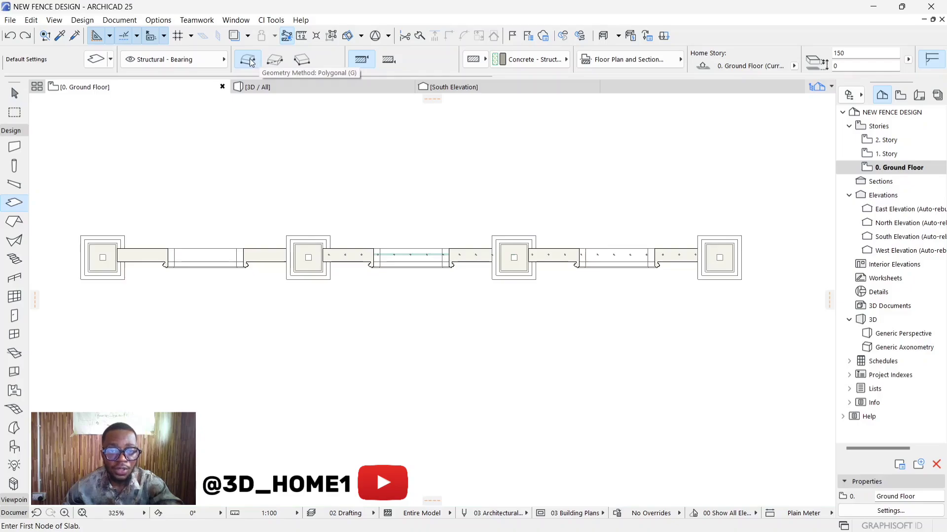
Step: Draw a circular polygonal slab by centre point in the empty area below the fence plan, and select it
{"action": "left_click", "coordinate": [272, 60]}
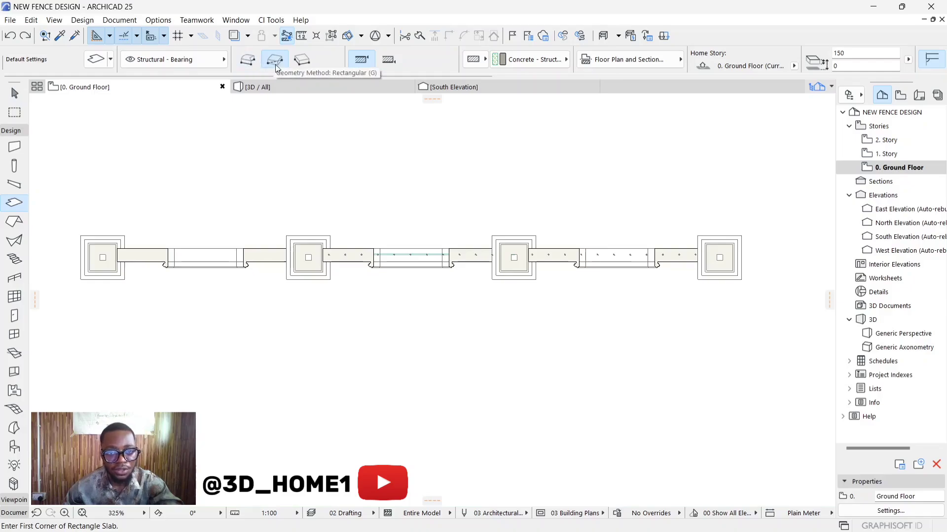
{"action": "left_click", "coordinate": [253, 62]}
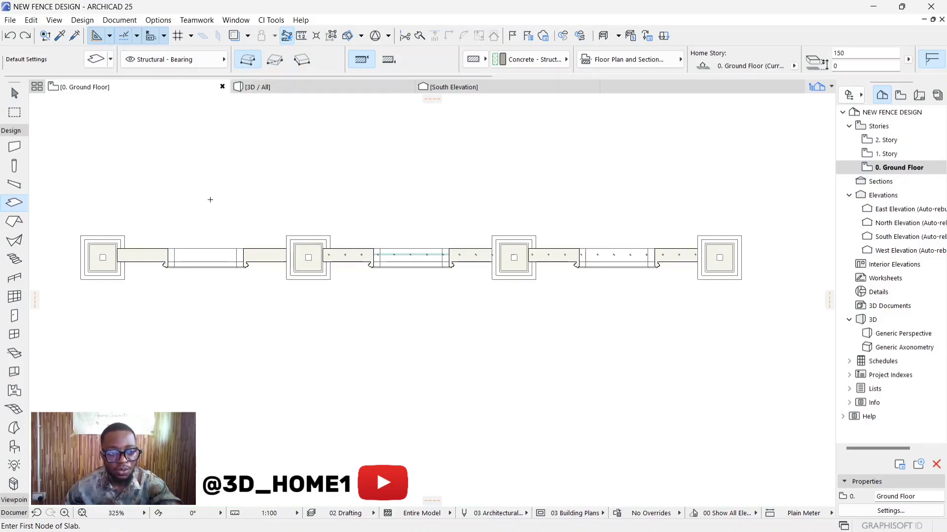
{"action": "scroll", "coordinate": [265, 251], "scroll_direction": "down", "scroll_amount": 1}
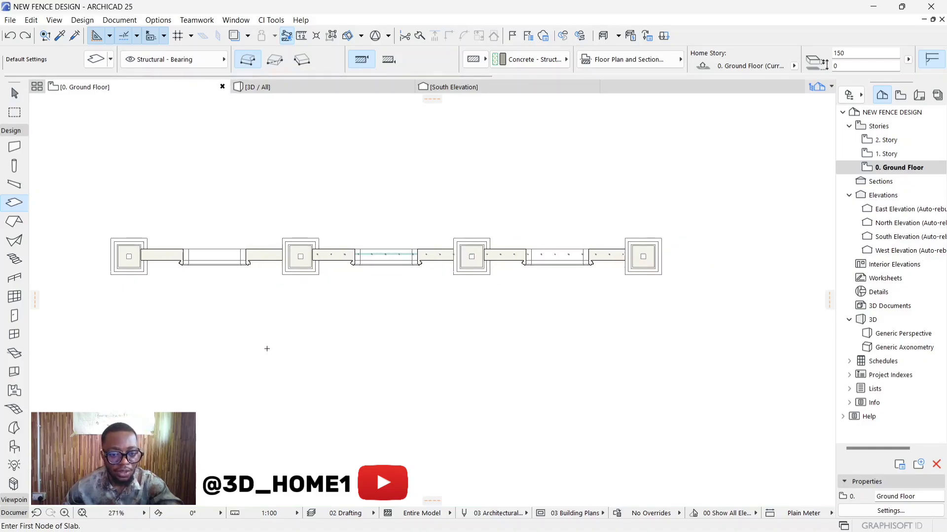
{"action": "left_click", "coordinate": [266, 348]}
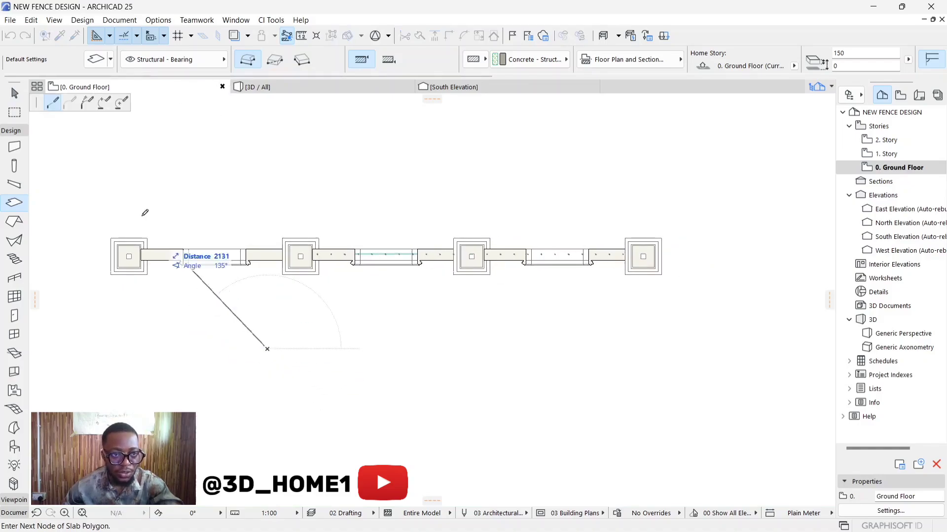
{"action": "left_click", "coordinate": [121, 107]}
{"action": "scroll", "coordinate": [277, 359], "scroll_direction": "up", "scroll_amount": 2}
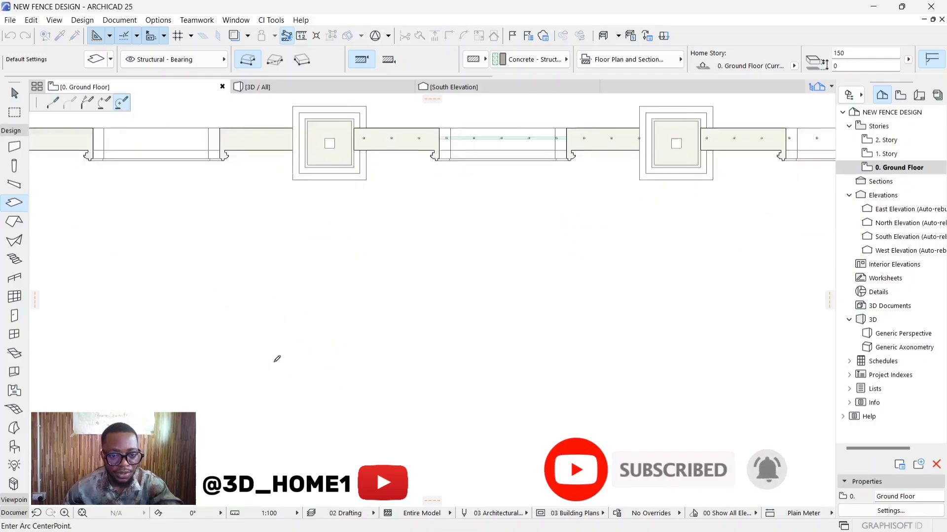
{"action": "left_click", "coordinate": [277, 309]}
{"action": "left_click", "coordinate": [254, 310]}
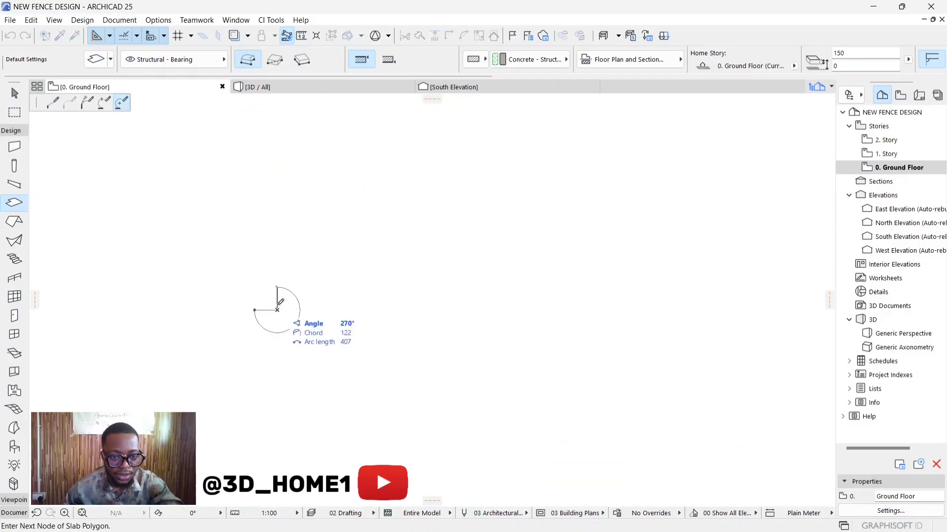
{"action": "left_click", "coordinate": [255, 308]}
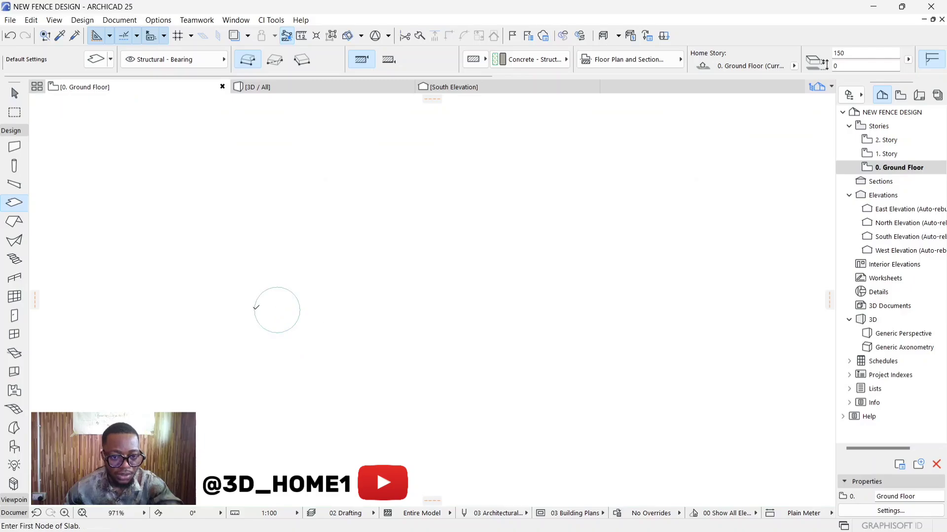
{"action": "key", "text": "Escape"}
{"action": "left_click", "coordinate": [292, 295]}
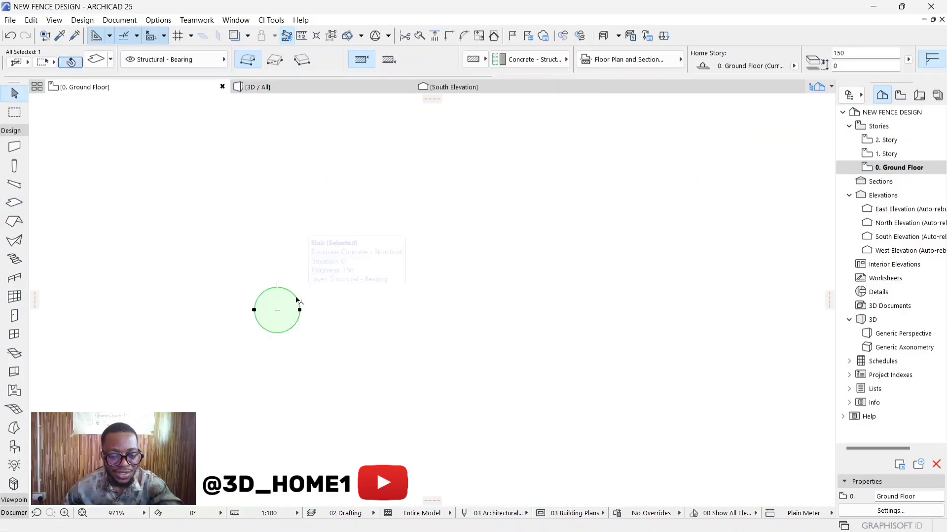
{"action": "left_click", "coordinate": [297, 300]}
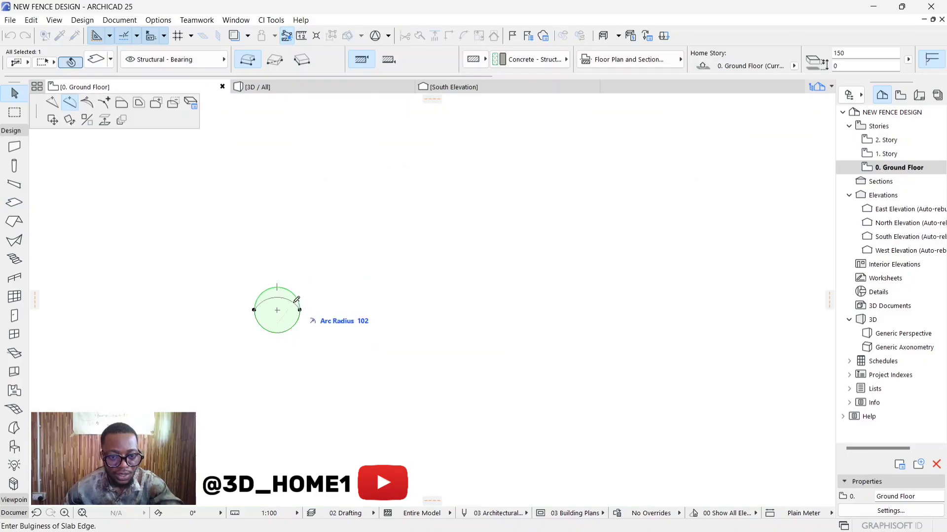
{"action": "key", "text": "Escape"}
{"action": "left_click", "coordinate": [299, 311]}
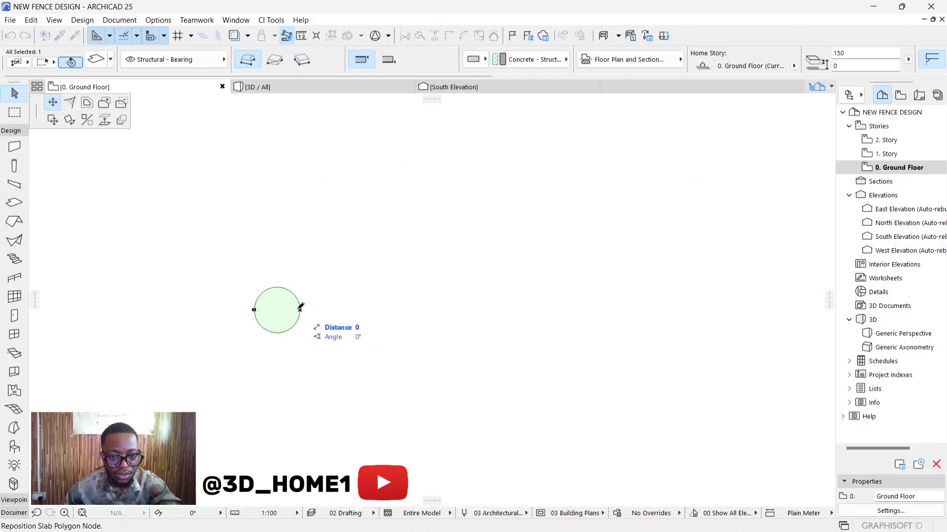
{"action": "key", "text": "Escape"}
Step: Shrink the circular slab by moving one of its edge nodes horizontally inward
{"action": "scroll", "coordinate": [300, 312], "scroll_direction": "up", "scroll_amount": 2}
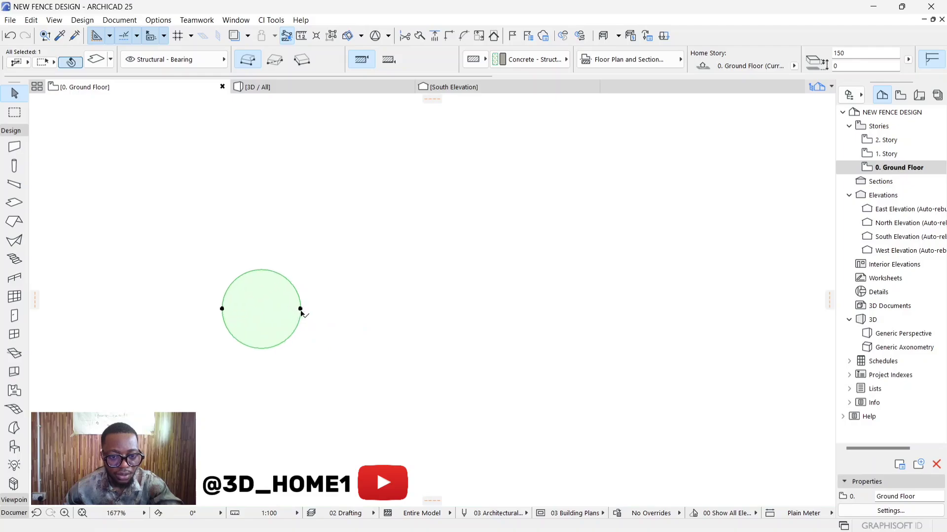
{"action": "left_click", "coordinate": [301, 310]}
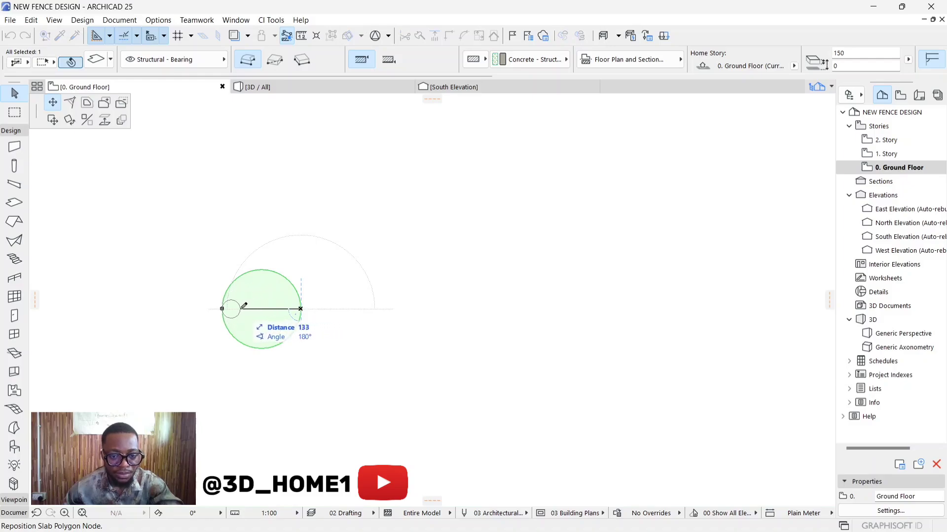
{"action": "left_click", "coordinate": [273, 308]}
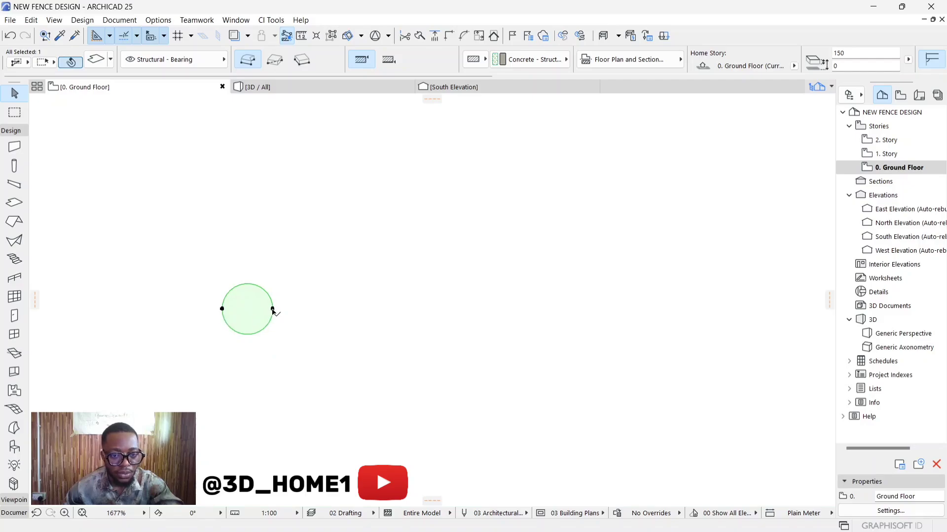
Step: Move the circular slab up beside the fence wall, just below the bars next to the middle bay
{"action": "scroll", "coordinate": [270, 311], "scroll_direction": "down", "scroll_amount": 8}
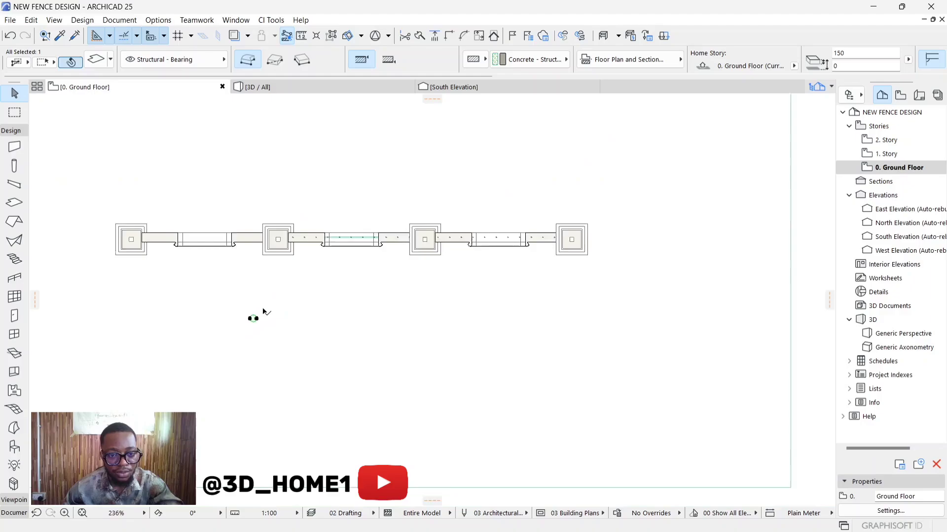
{"action": "scroll", "coordinate": [256, 321], "scroll_direction": "up", "scroll_amount": 3}
{"action": "left_click", "coordinate": [244, 330]}
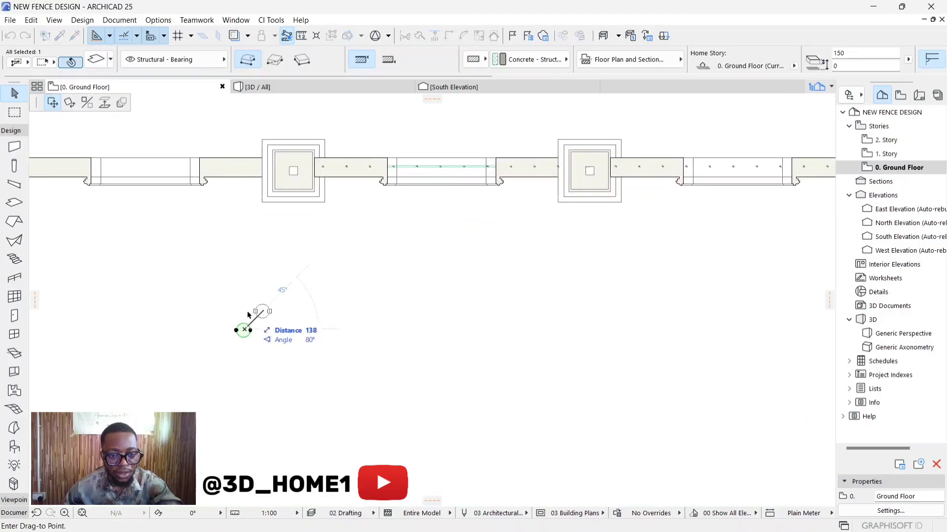
{"action": "scroll", "coordinate": [298, 226], "scroll_direction": "down", "scroll_amount": 3}
{"action": "scroll", "coordinate": [303, 281], "scroll_direction": "up", "scroll_amount": 9}
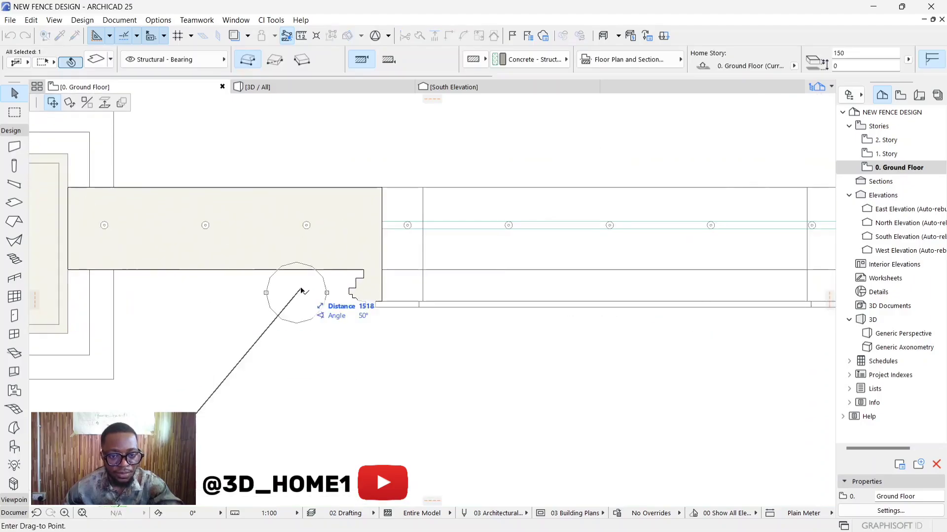
{"action": "left_click", "coordinate": [299, 316]}
Step: Reduce the circular slab in two passes by its edge node until it is close to the size of the existing bars
{"action": "scroll", "coordinate": [310, 308], "scroll_direction": "up", "scroll_amount": 3}
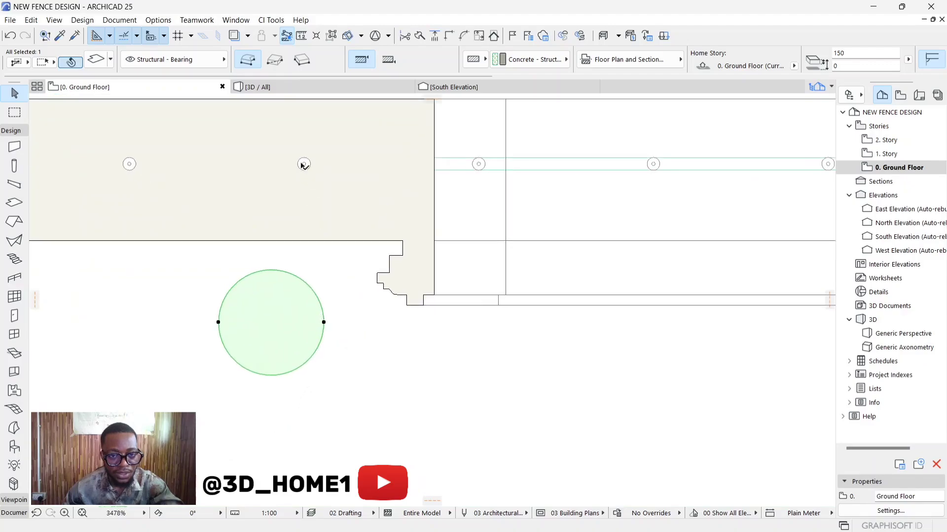
{"action": "left_click", "coordinate": [325, 322]}
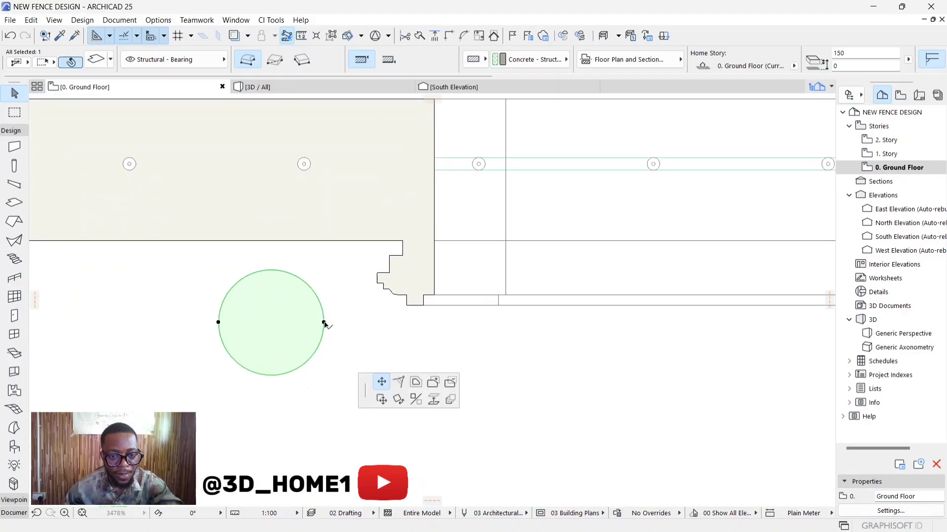
{"action": "left_click", "coordinate": [248, 320]}
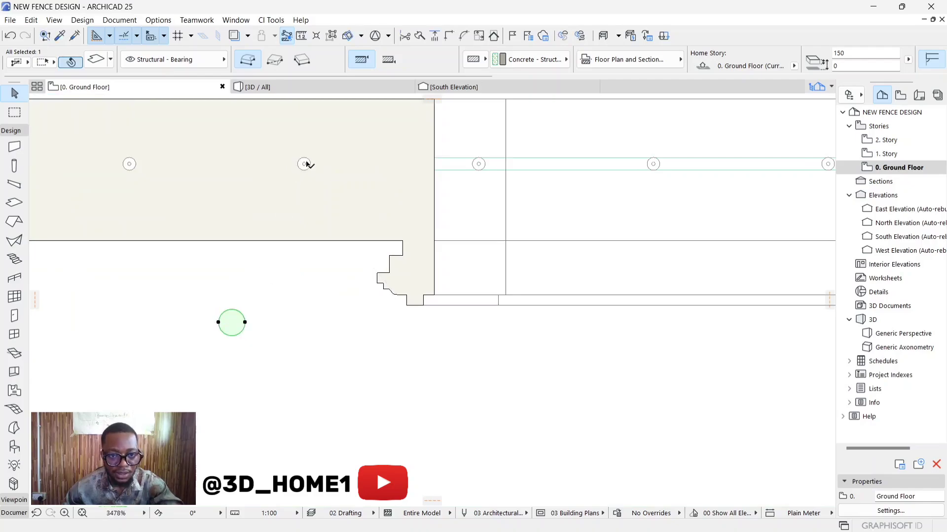
{"action": "left_click", "coordinate": [245, 323]}
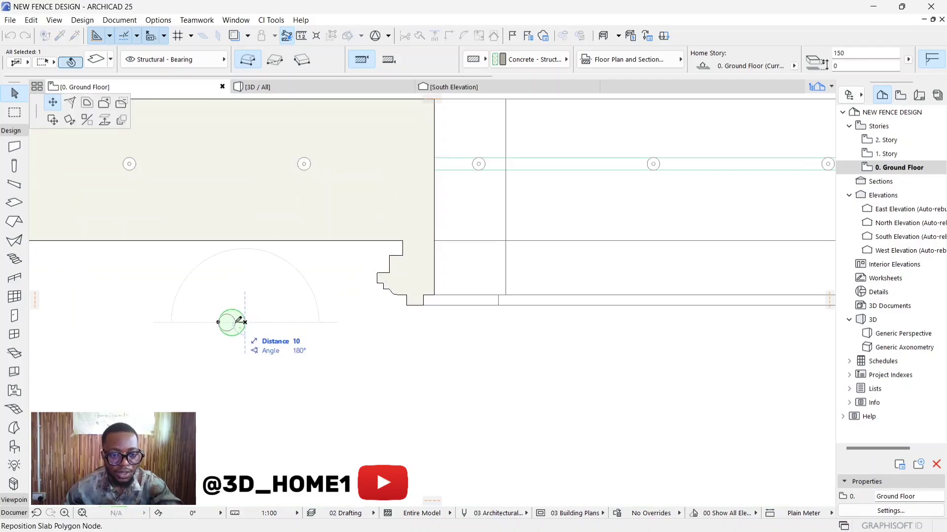
{"action": "left_click", "coordinate": [235, 322]}
Step: Draw a single horizontal 14 mm reference line just below the small circular slab
{"action": "left_click", "coordinate": [5, 512]}
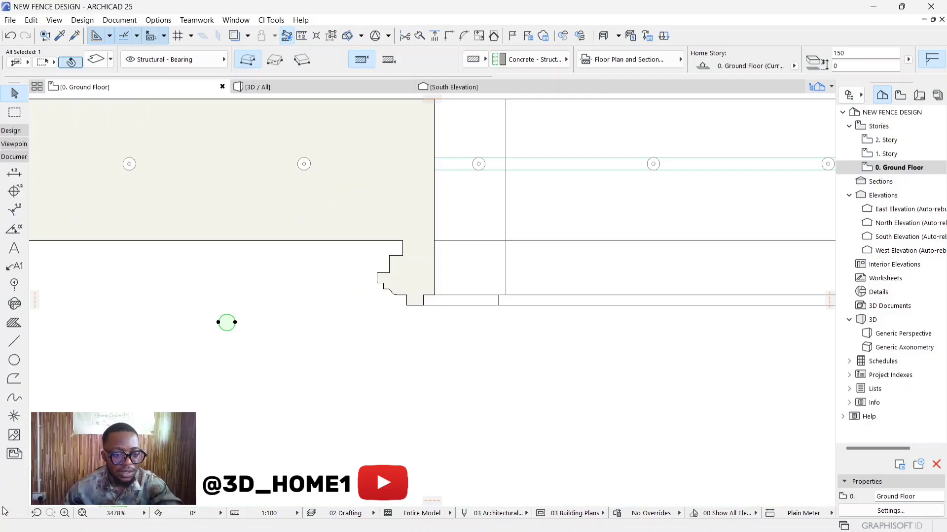
{"action": "left_click", "coordinate": [15, 347]}
{"action": "scroll", "coordinate": [218, 370], "scroll_direction": "up", "scroll_amount": 3}
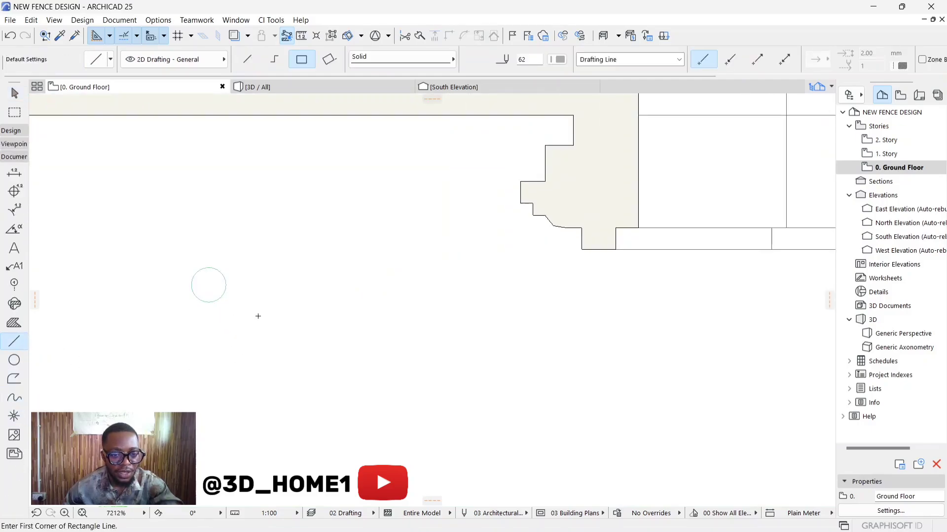
{"action": "left_click", "coordinate": [203, 326]}
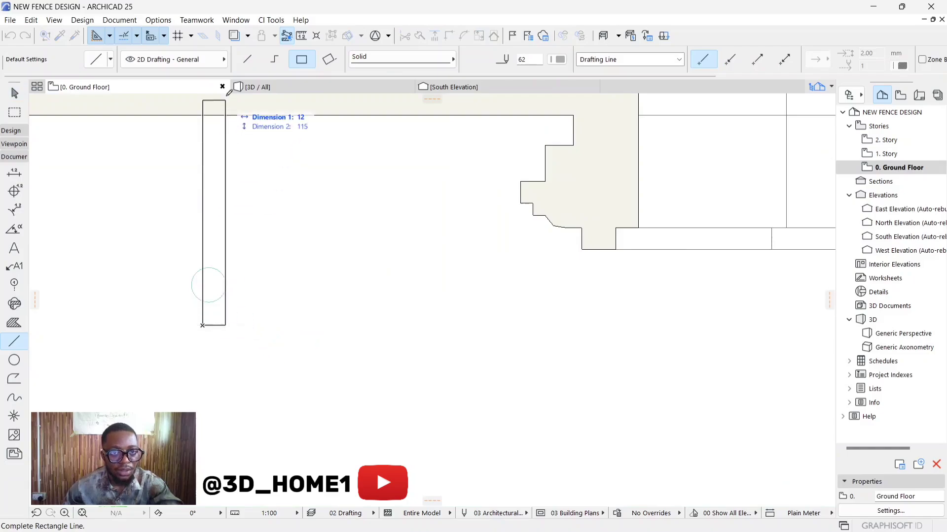
{"action": "left_click", "coordinate": [247, 60]}
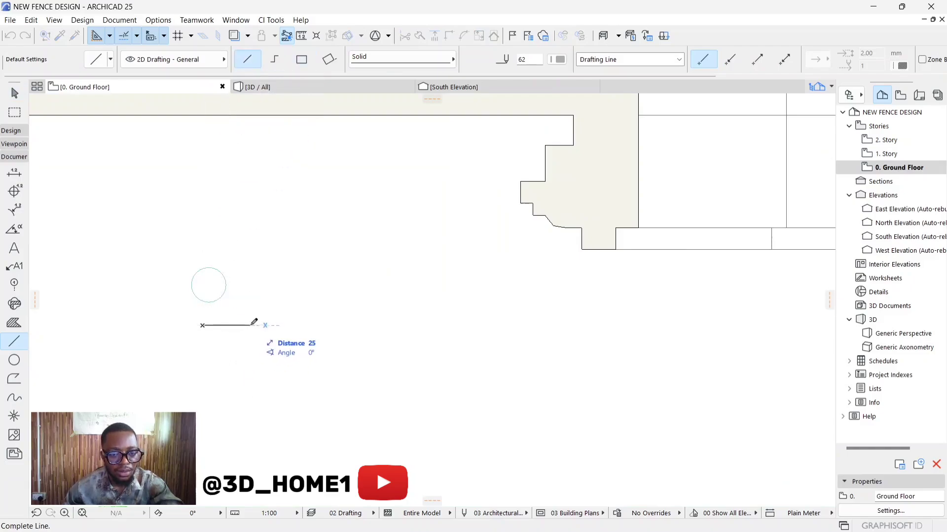
{"action": "type", "text": "14"}
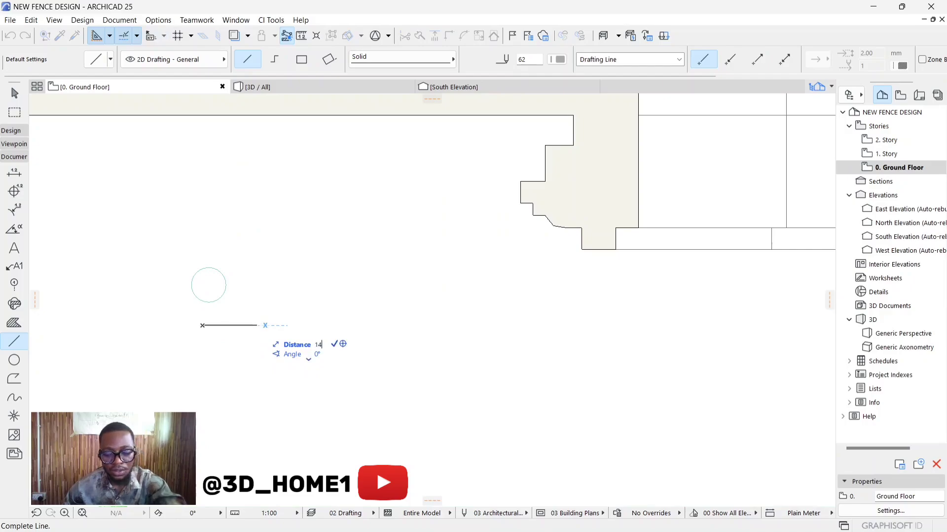
{"action": "key", "text": "Return"}
{"action": "key", "text": "Escape"}
Step: Shrink the circular slab a little more and move it beside the 14 mm line for comparison
{"action": "scroll", "coordinate": [211, 280], "scroll_direction": "up", "scroll_amount": 3}
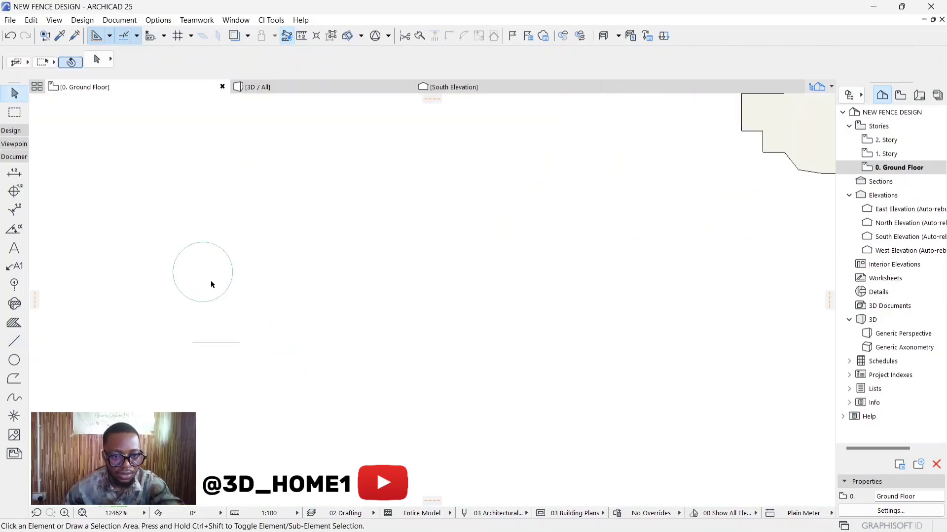
{"action": "left_click", "coordinate": [213, 275]}
{"action": "left_click_drag", "start_coordinate": [204, 264], "coordinate": [238, 311]}
{"action": "left_click", "coordinate": [214, 303]}
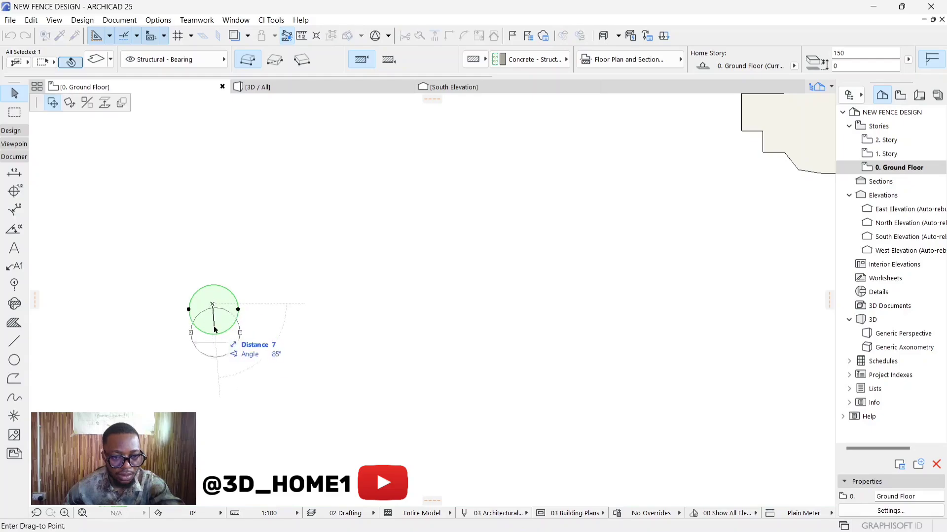
{"action": "scroll", "coordinate": [215, 345], "scroll_direction": "up", "scroll_amount": 1}
{"action": "scroll", "coordinate": [216, 345], "scroll_direction": "up", "scroll_amount": 2}
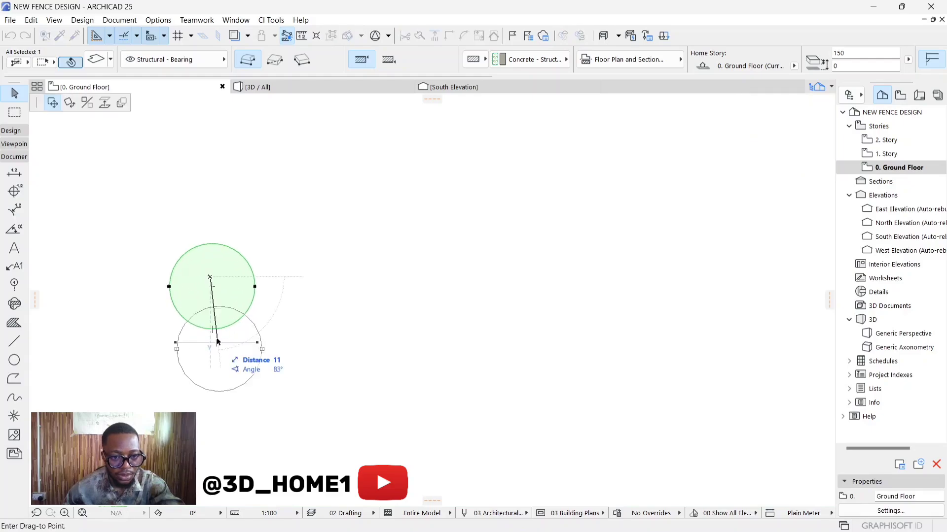
{"action": "left_click", "coordinate": [279, 283]}
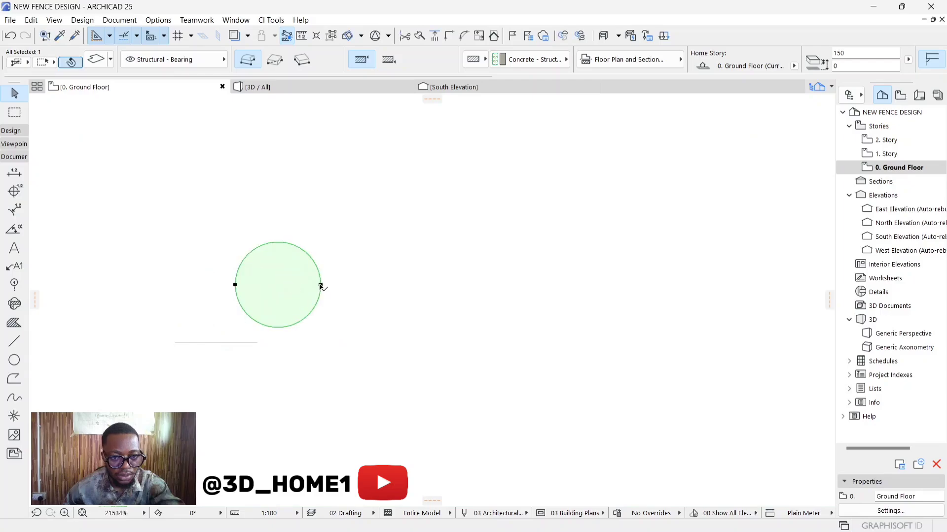
Step: Trim the circular slab's diameter slightly and move it onto the 14 mm reference line, then deselect it
{"action": "left_click_drag", "start_coordinate": [321, 284], "coordinate": [315, 284]}
{"action": "left_click", "coordinate": [291, 295]}
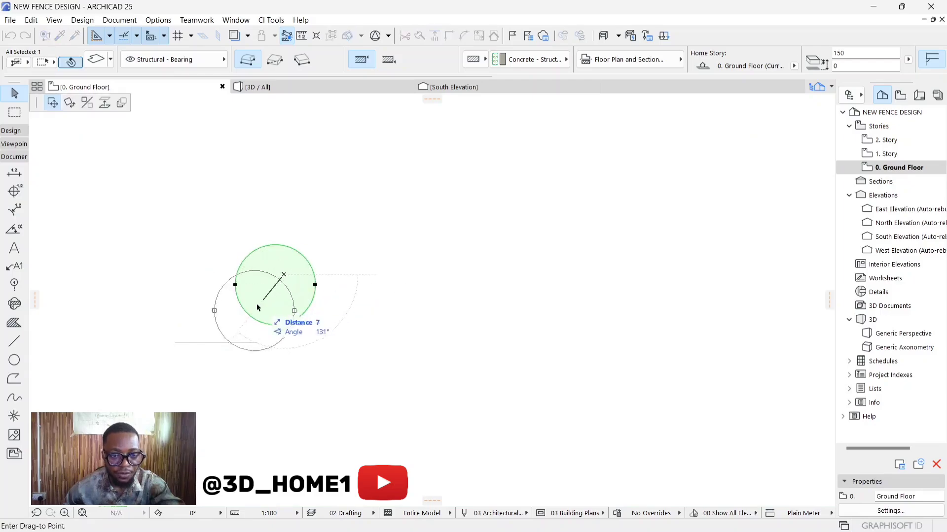
{"action": "scroll", "coordinate": [221, 331], "scroll_direction": "up", "scroll_amount": 2}
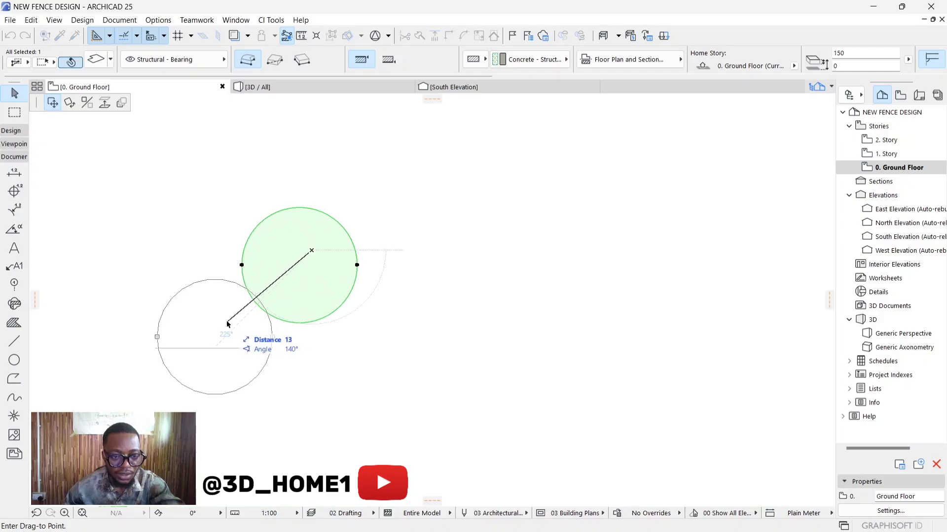
{"action": "left_click", "coordinate": [227, 335]}
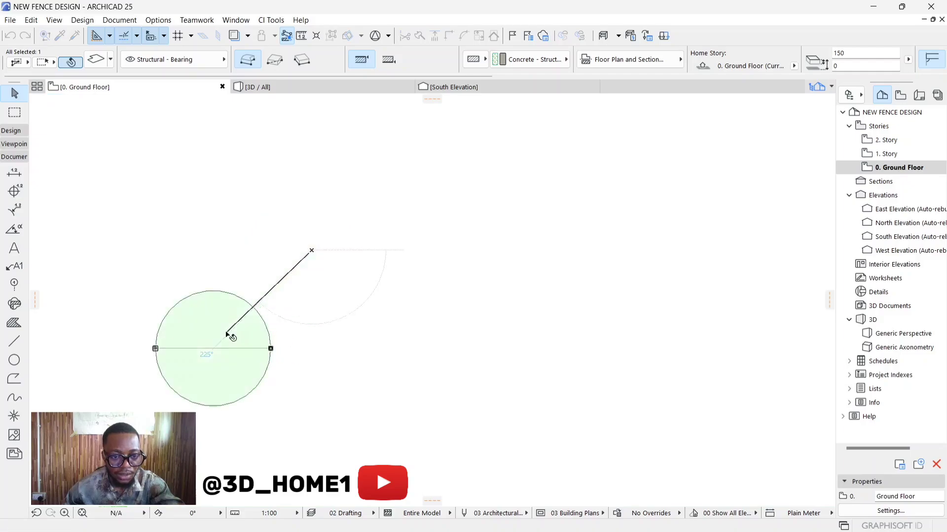
{"action": "key", "text": "Escape"}
{"action": "scroll", "coordinate": [291, 346], "scroll_direction": "up", "scroll_amount": 2}
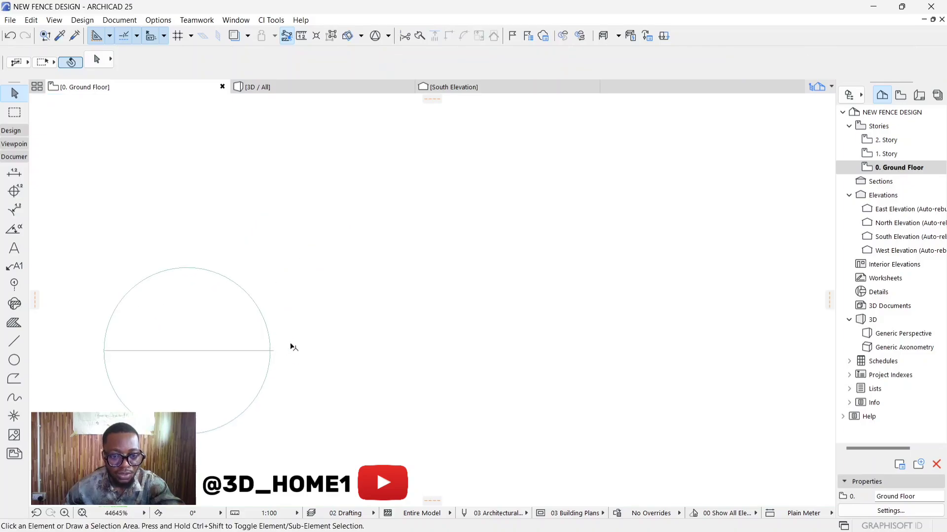
{"action": "left_click", "coordinate": [199, 328]}
{"action": "left_click", "coordinate": [190, 325]}
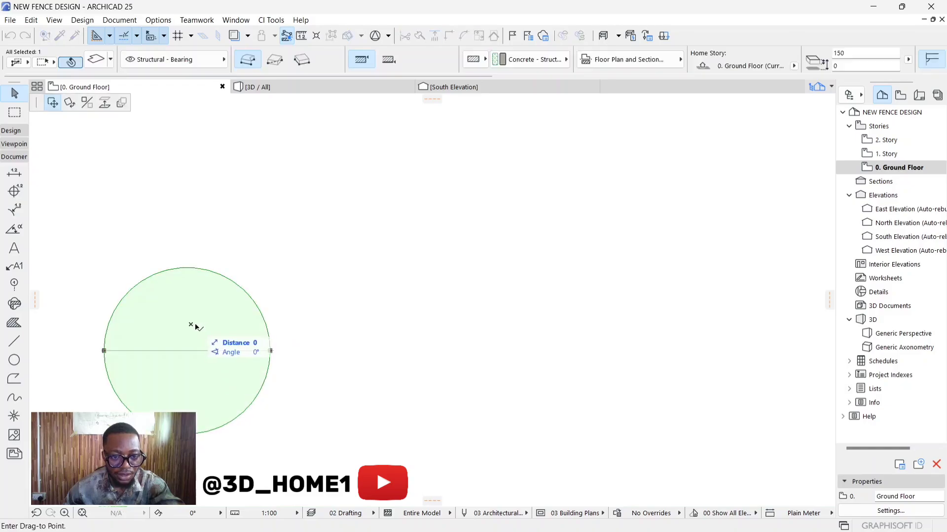
{"action": "scroll", "coordinate": [196, 327], "scroll_direction": "up", "scroll_amount": 3}
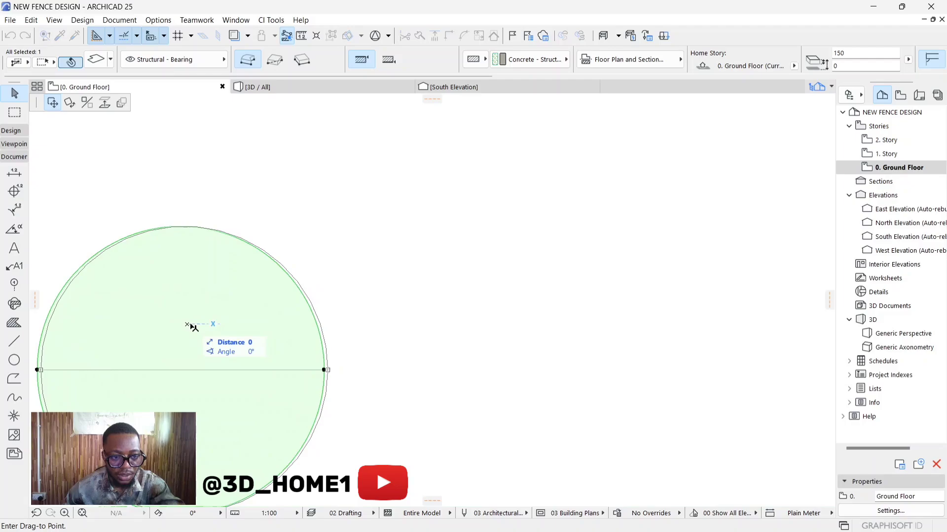
{"action": "key", "text": "Escape"}
Step: Delete the 14 mm reference line lying across the circular slab
{"action": "scroll", "coordinate": [304, 335], "scroll_direction": "down", "scroll_amount": 2}
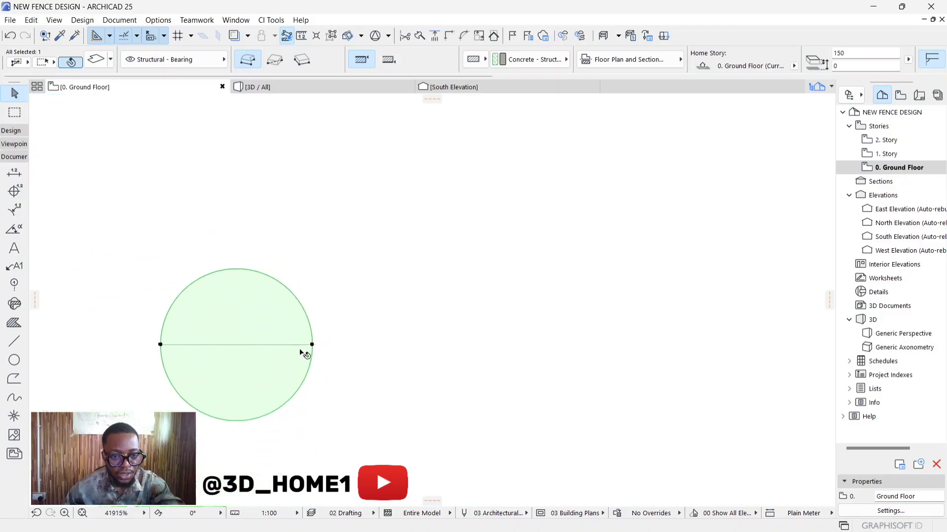
{"action": "scroll", "coordinate": [306, 353], "scroll_direction": "up", "scroll_amount": 1}
{"action": "left_click", "coordinate": [322, 344]}
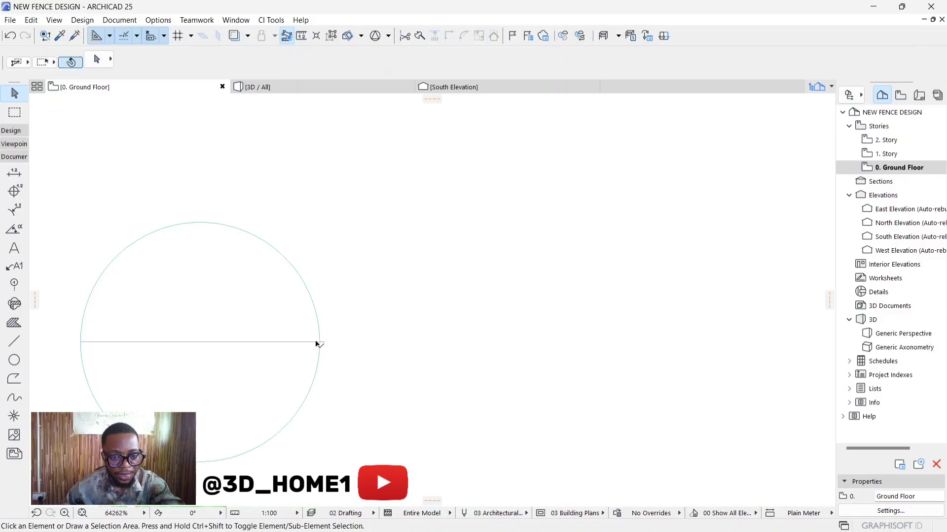
{"action": "scroll", "coordinate": [294, 334], "scroll_direction": "down", "scroll_amount": 2}
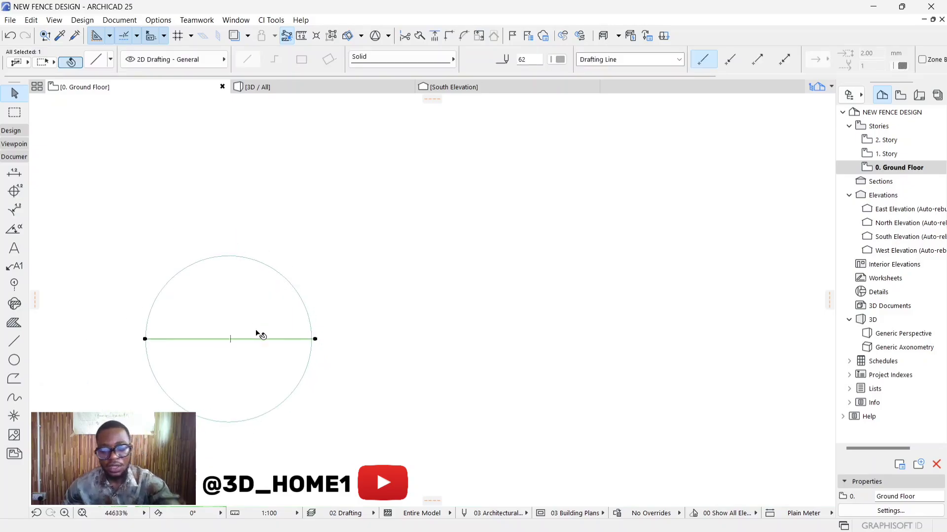
{"action": "key", "text": "Delete"}
Step: Select the small circular slab and examine it in the 3D view, on the ground in front of the fence
{"action": "scroll", "coordinate": [296, 334], "scroll_direction": "down", "scroll_amount": 11}
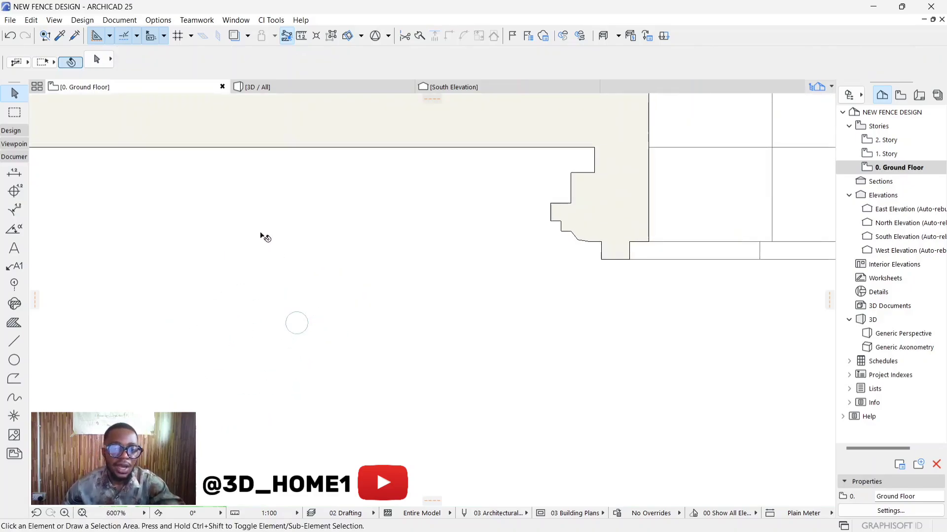
{"action": "scroll", "coordinate": [293, 315], "scroll_direction": "down", "scroll_amount": 6}
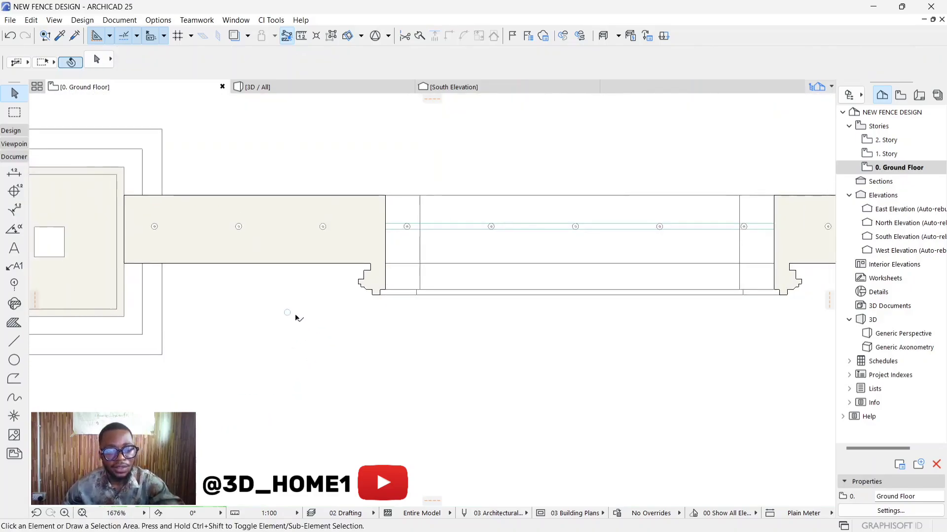
{"action": "scroll", "coordinate": [287, 314], "scroll_direction": "up", "scroll_amount": 2}
{"action": "left_click", "coordinate": [287, 314]}
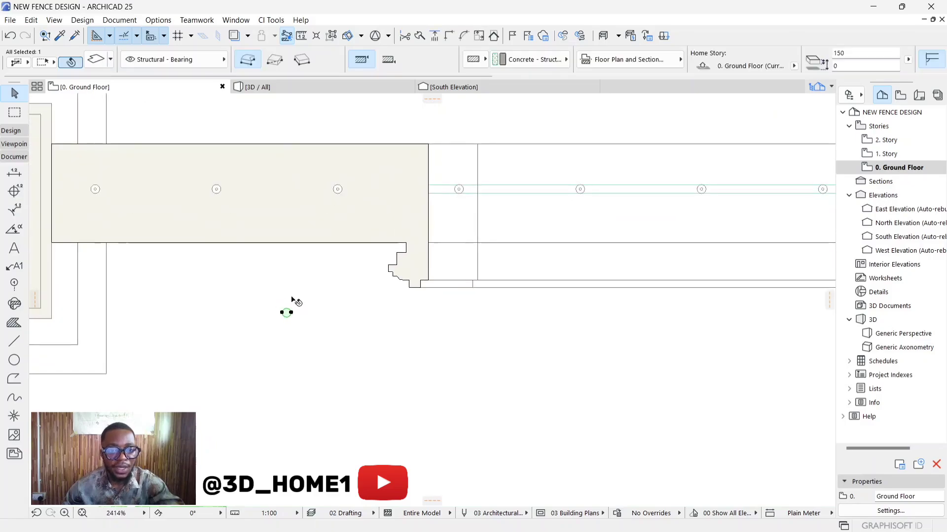
{"action": "left_click", "coordinate": [305, 89]}
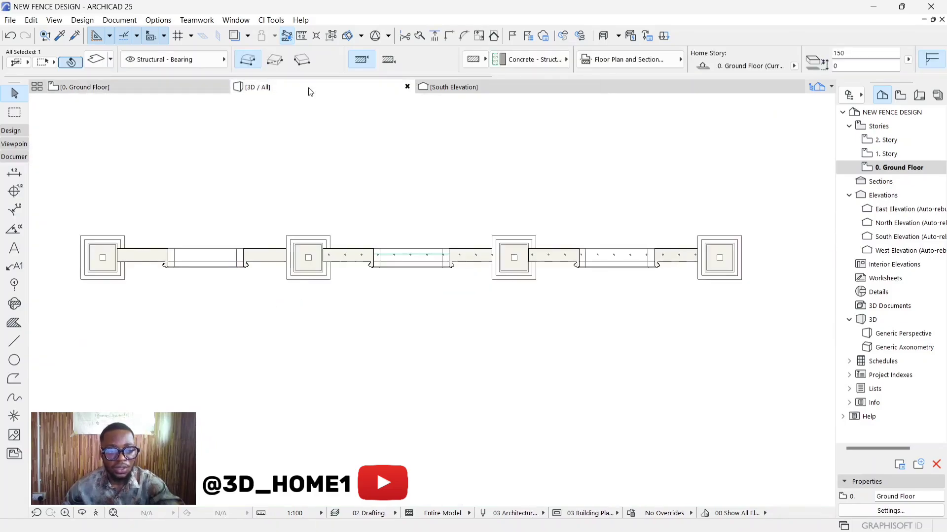
{"action": "scroll", "coordinate": [371, 318], "scroll_direction": "down", "scroll_amount": 3}
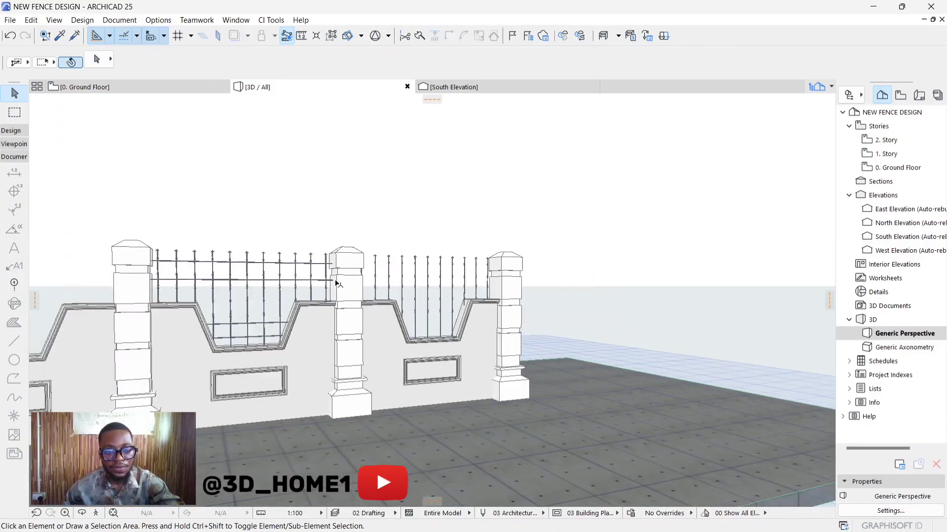
{"action": "middle_click_drag", "start_coordinate": [342, 315], "coordinate": [296, 375], "text": "shift"}
{"action": "scroll", "coordinate": [212, 409], "scroll_direction": "up", "scroll_amount": 4}
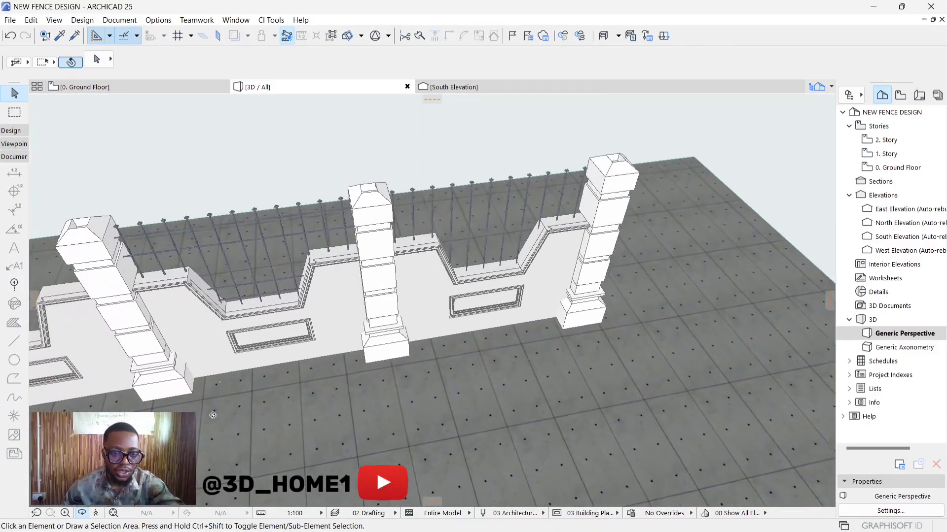
{"action": "middle_click_drag", "start_coordinate": [226, 366], "coordinate": [214, 394], "text": "shift"}
{"action": "scroll", "coordinate": [224, 373], "scroll_direction": "up", "scroll_amount": 5}
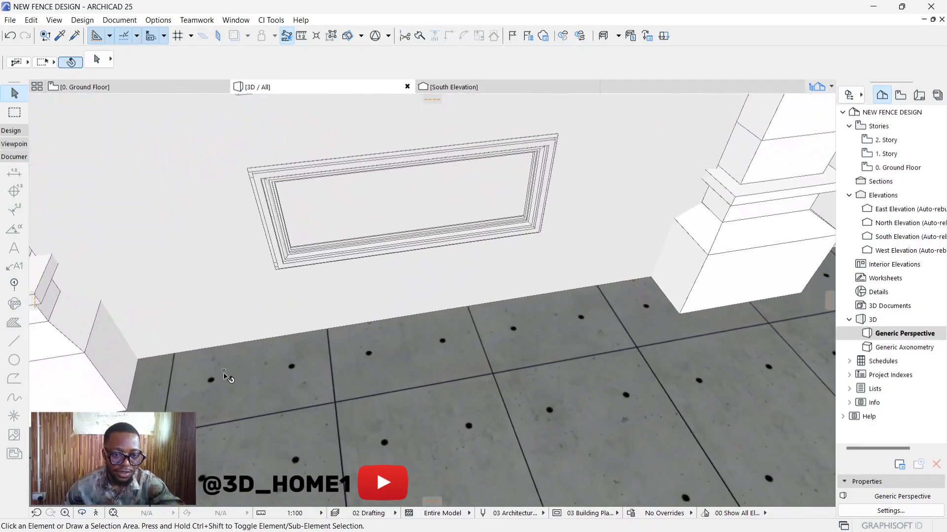
{"action": "left_click", "coordinate": [226, 373]}
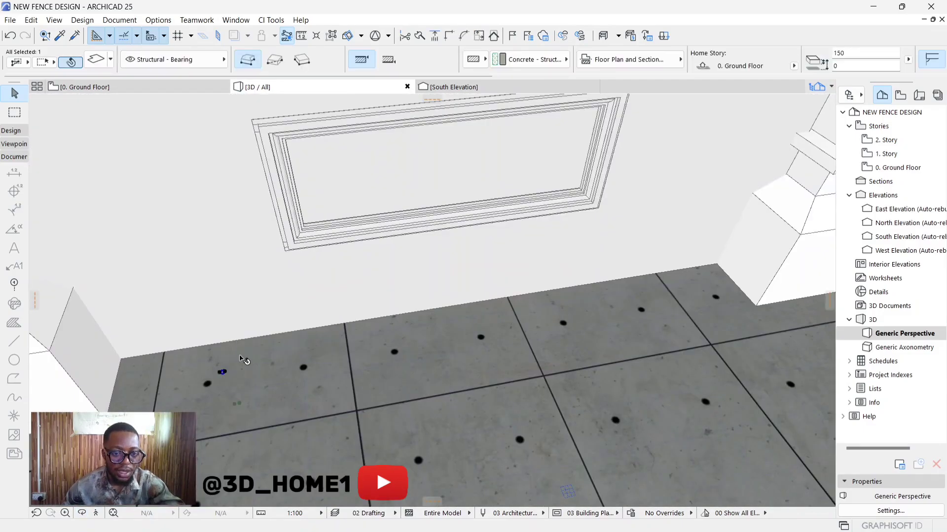
{"action": "middle_click_drag", "start_coordinate": [226, 374], "coordinate": [269, 384], "text": "shift"}
{"action": "key", "text": "Escape"}
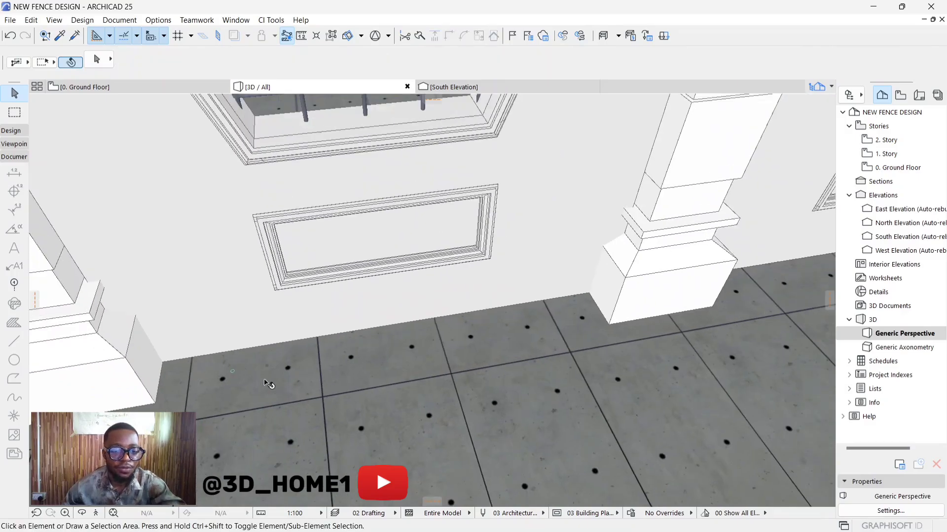
{"action": "scroll", "coordinate": [273, 373], "scroll_direction": "down", "scroll_amount": 8}
{"action": "scroll", "coordinate": [197, 281], "scroll_direction": "up", "scroll_amount": 2}
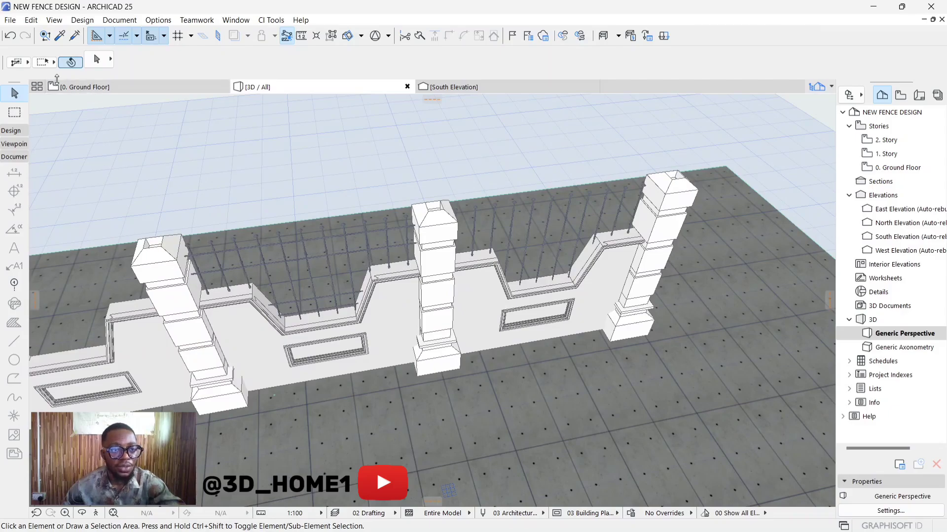
Step: Return to the ground floor plan and deselect the circular slab
{"action": "left_click", "coordinate": [81, 86]}
{"action": "scroll", "coordinate": [315, 291], "scroll_direction": "down", "scroll_amount": 4}
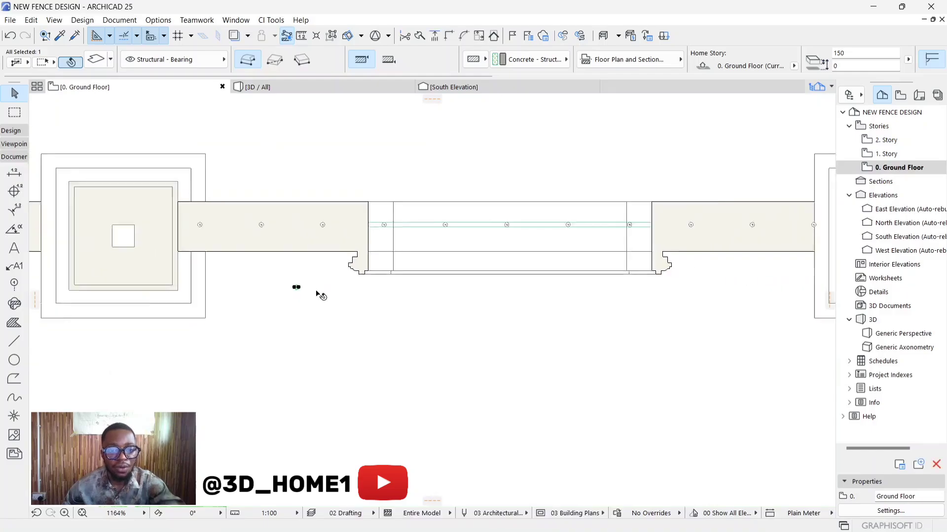
{"action": "scroll", "coordinate": [352, 257], "scroll_direction": "down", "scroll_amount": 4}
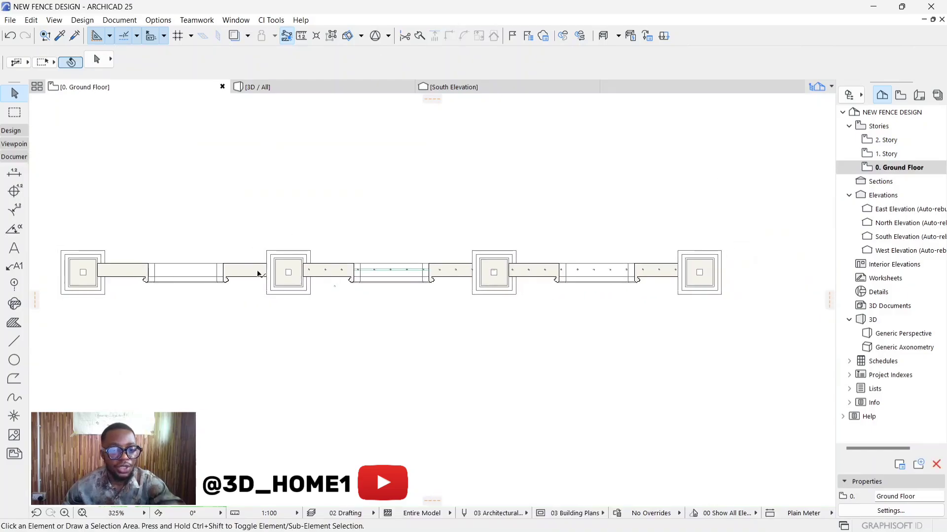
{"action": "left_click", "coordinate": [15, 341]}
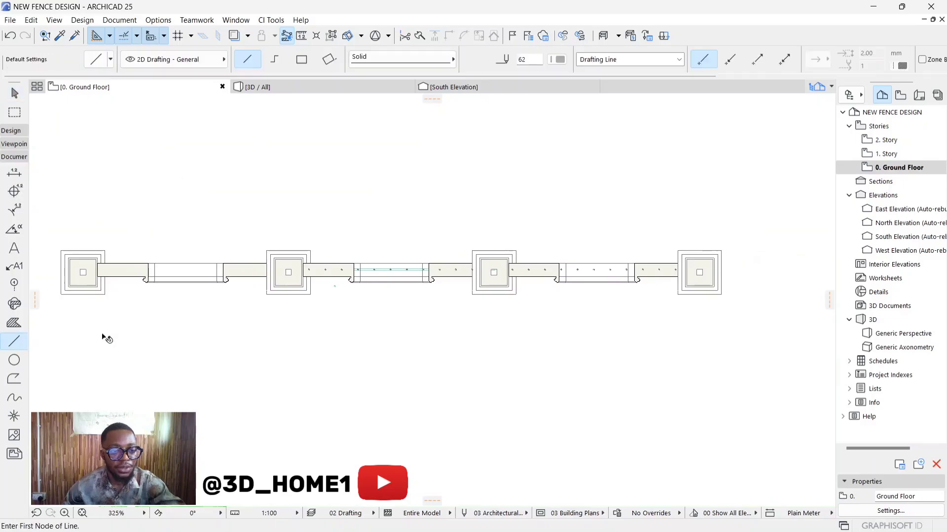
{"action": "scroll", "coordinate": [570, 260], "scroll_direction": "up", "scroll_amount": 1}
{"action": "scroll", "coordinate": [292, 292], "scroll_direction": "down", "scroll_amount": 2}
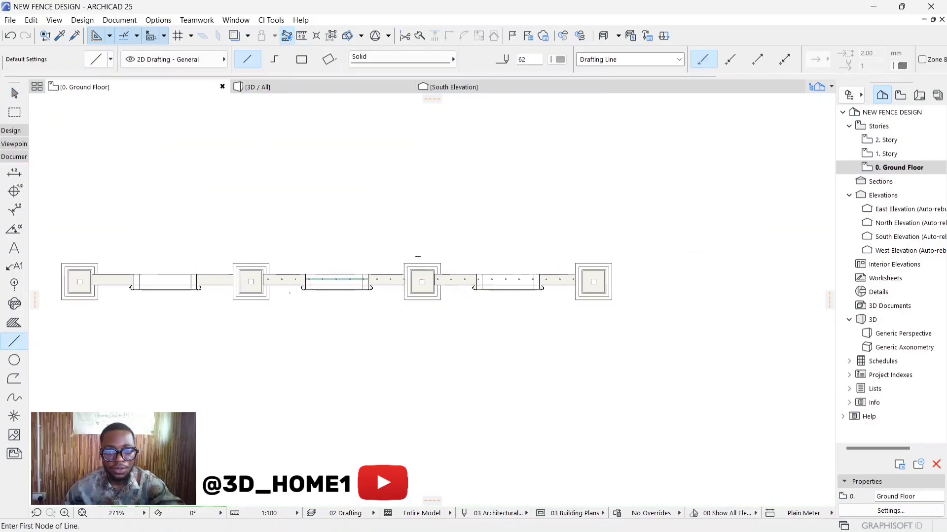
{"action": "scroll", "coordinate": [567, 261], "scroll_direction": "up", "scroll_amount": 3}
{"action": "scroll", "coordinate": [373, 299], "scroll_direction": "up", "scroll_amount": 6}
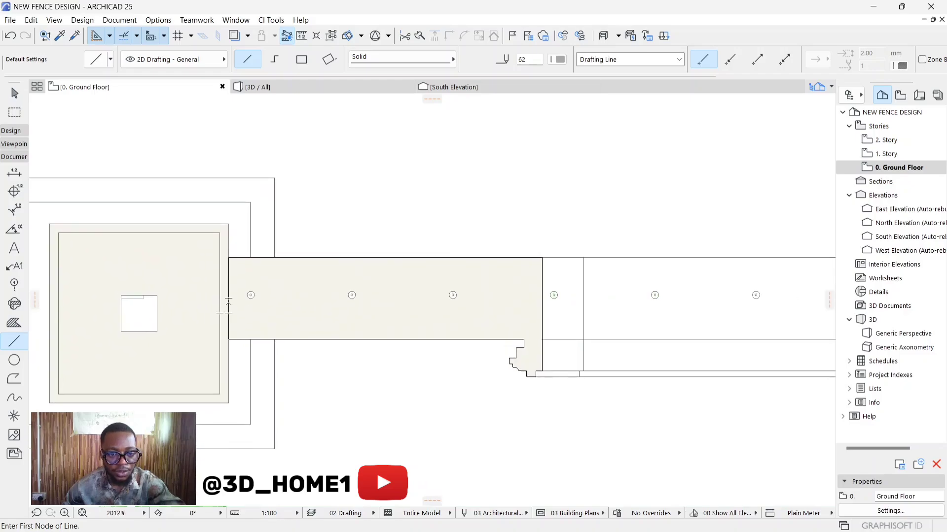
{"action": "left_click", "coordinate": [225, 306]}
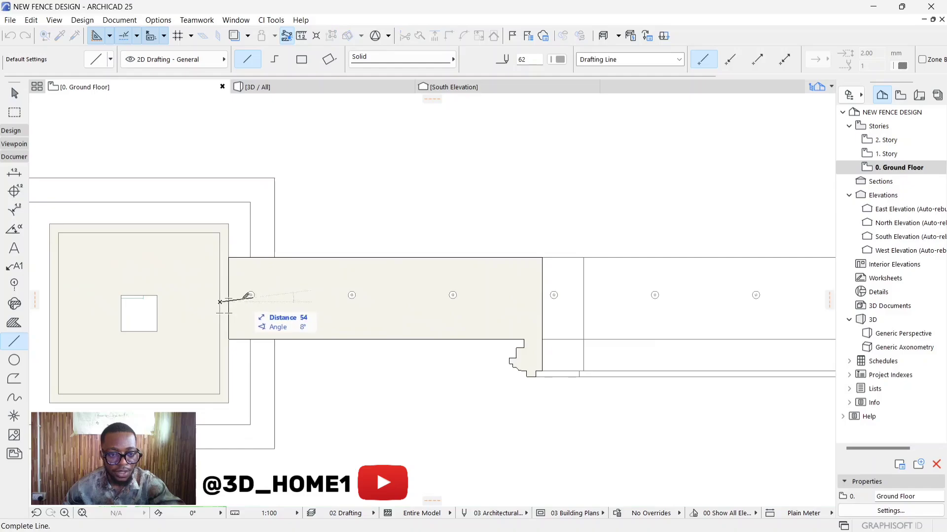
{"action": "scroll", "coordinate": [227, 305], "scroll_direction": "down", "scroll_amount": 7}
{"action": "scroll", "coordinate": [386, 288], "scroll_direction": "up", "scroll_amount": 7}
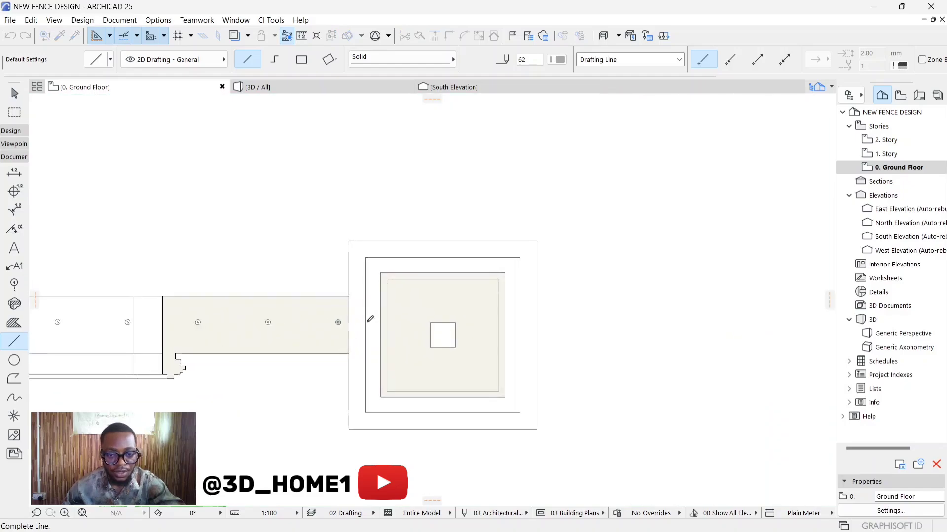
{"action": "scroll", "coordinate": [385, 325], "scroll_direction": "up", "scroll_amount": 3}
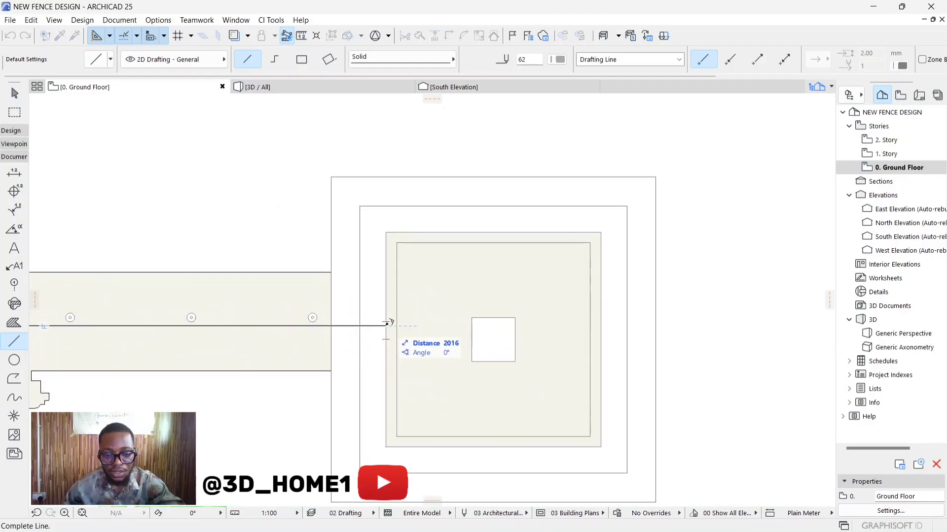
{"action": "left_click", "coordinate": [386, 326]}
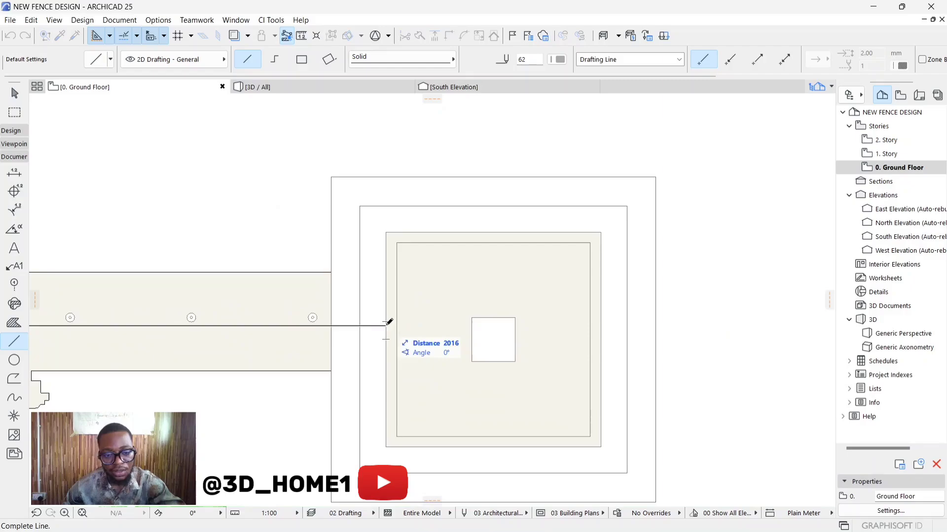
{"action": "scroll", "coordinate": [386, 321], "scroll_direction": "down", "scroll_amount": 3}
{"action": "scroll", "coordinate": [430, 321], "scroll_direction": "down", "scroll_amount": 3}
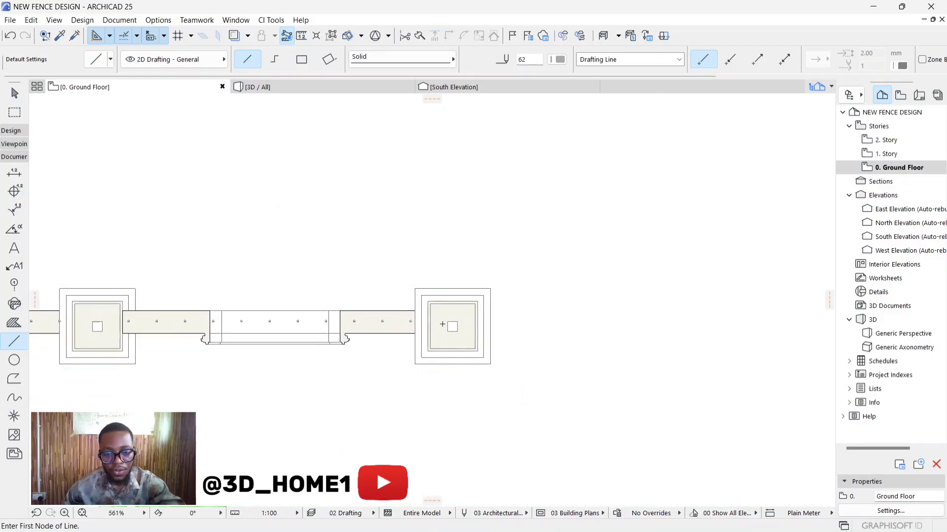
{"action": "key", "text": "Escape"}
Step: Measure the horizontal distance between the facing sides of the two pillars of the end bay in plan
{"action": "key", "text": "m"}
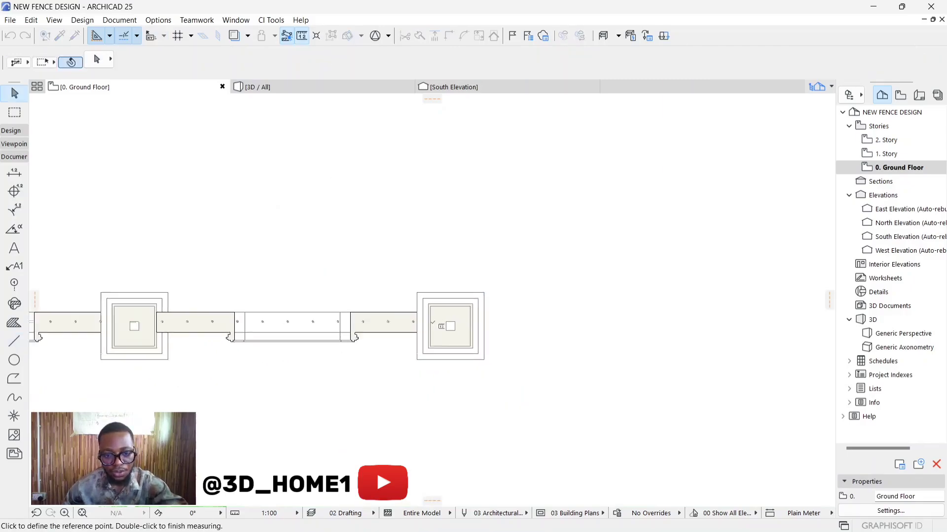
{"action": "scroll", "coordinate": [436, 325], "scroll_direction": "down", "scroll_amount": 2}
{"action": "scroll", "coordinate": [316, 313], "scroll_direction": "up", "scroll_amount": 4}
{"action": "scroll", "coordinate": [320, 312], "scroll_direction": "up", "scroll_amount": 2}
{"action": "left_click", "coordinate": [298, 307]}
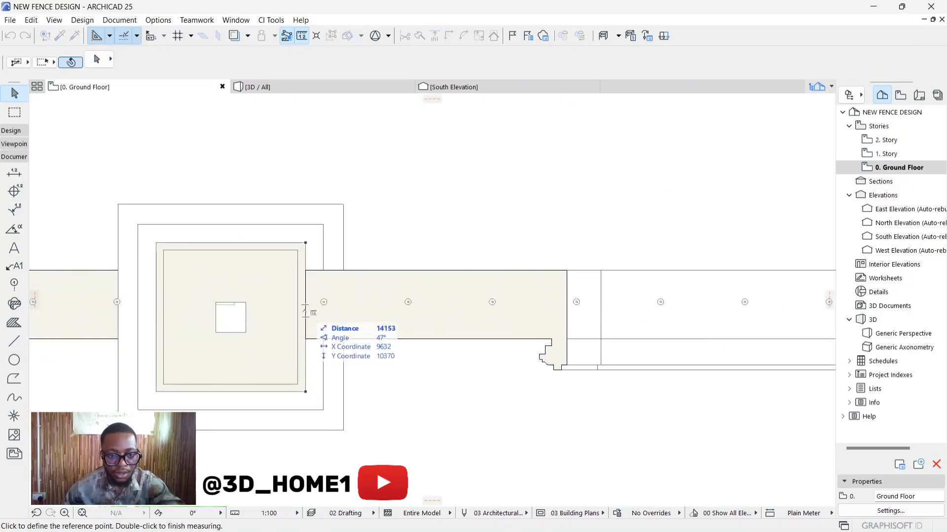
{"action": "scroll", "coordinate": [250, 314], "scroll_direction": "down", "scroll_amount": 3}
{"action": "scroll", "coordinate": [597, 311], "scroll_direction": "up", "scroll_amount": 4}
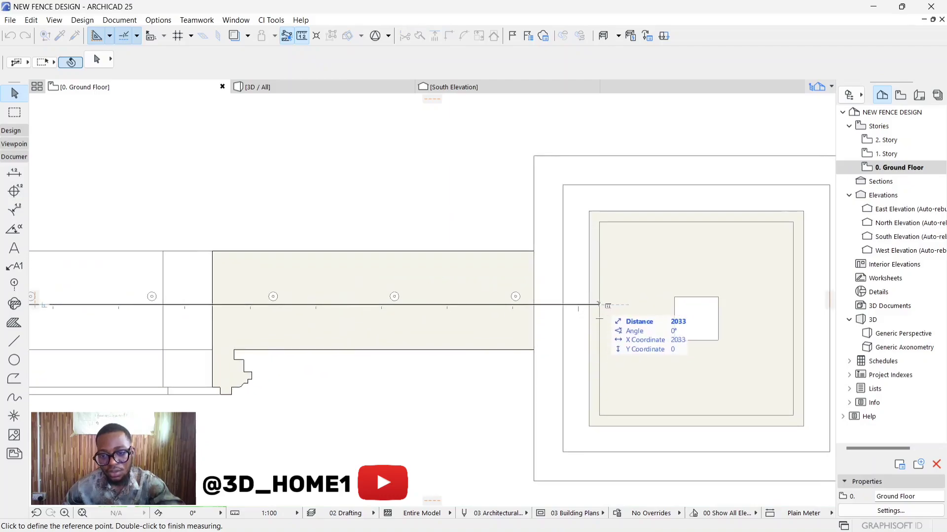
{"action": "scroll", "coordinate": [599, 304], "scroll_direction": "down", "scroll_amount": 4}
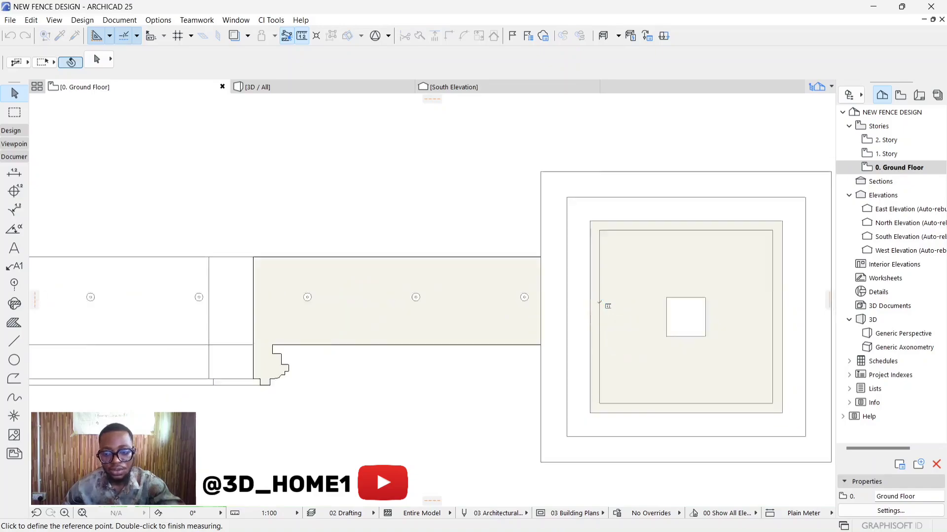
{"action": "scroll", "coordinate": [296, 311], "scroll_direction": "up", "scroll_amount": 4}
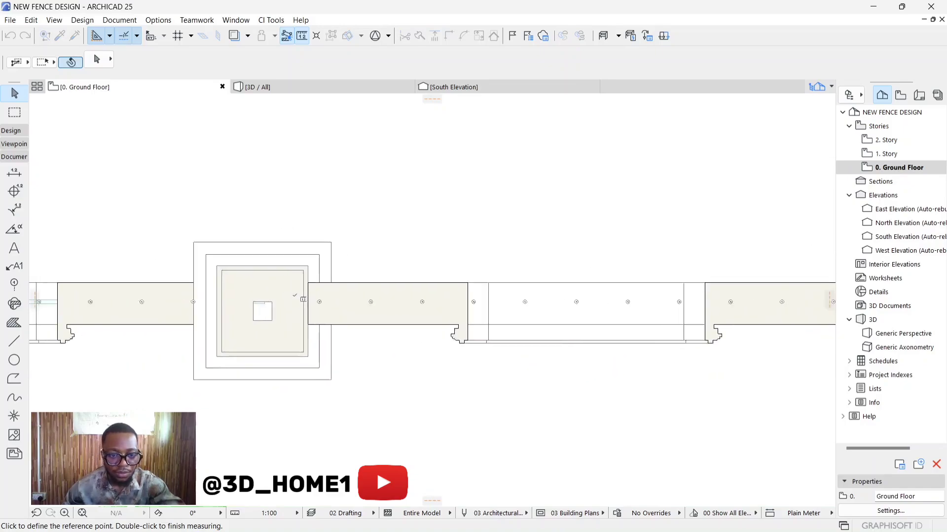
{"action": "scroll", "coordinate": [448, 333], "scroll_direction": "down", "scroll_amount": 3}
{"action": "scroll", "coordinate": [448, 333], "scroll_direction": "down", "scroll_amount": 1}
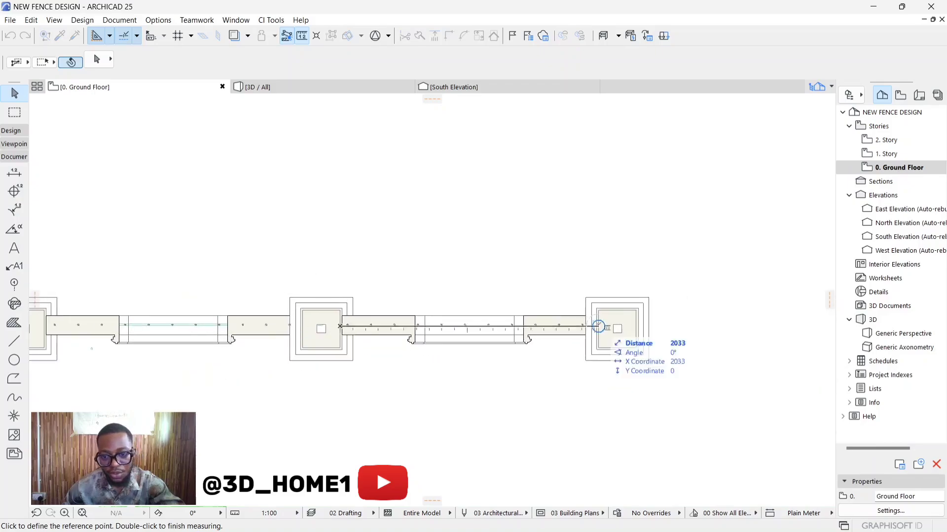
{"action": "scroll", "coordinate": [606, 334], "scroll_direction": "up", "scroll_amount": 1}
{"action": "key", "text": "Escape"}
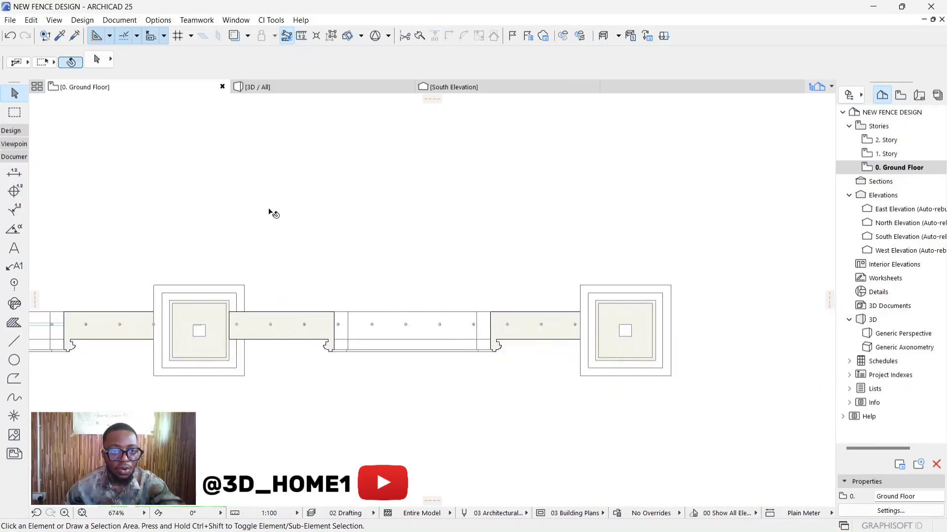
Step: Set the small circular slab's thickness to 2033 mm in the 3D view, stretching it upward into a tall round bar
{"action": "left_click", "coordinate": [279, 89]}
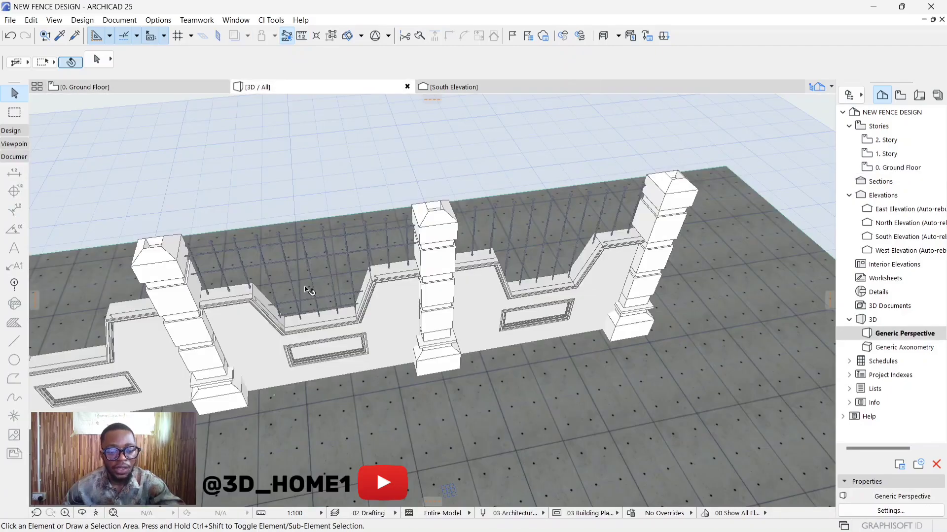
{"action": "scroll", "coordinate": [276, 402], "scroll_direction": "up", "scroll_amount": 10}
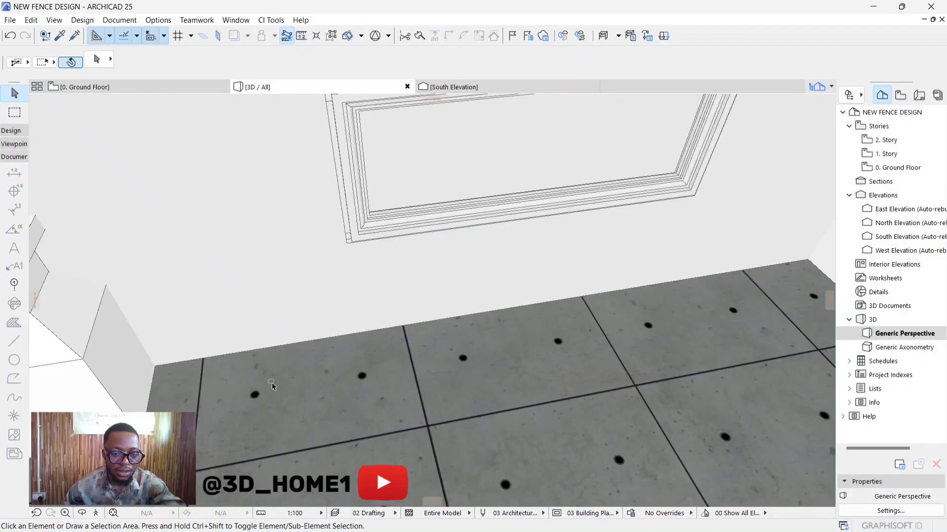
{"action": "left_click", "coordinate": [271, 382]}
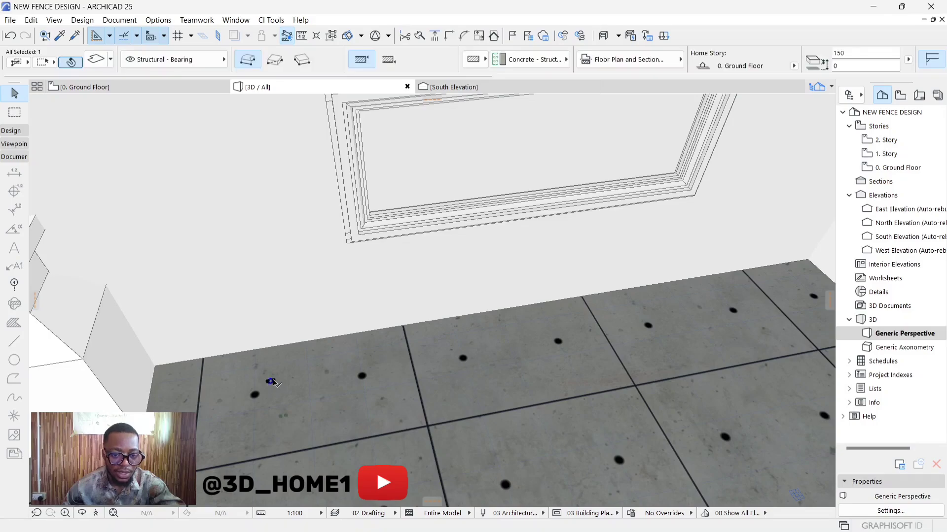
{"action": "left_click", "coordinate": [271, 383]}
{"action": "scroll", "coordinate": [265, 390], "scroll_direction": "down", "scroll_amount": 3}
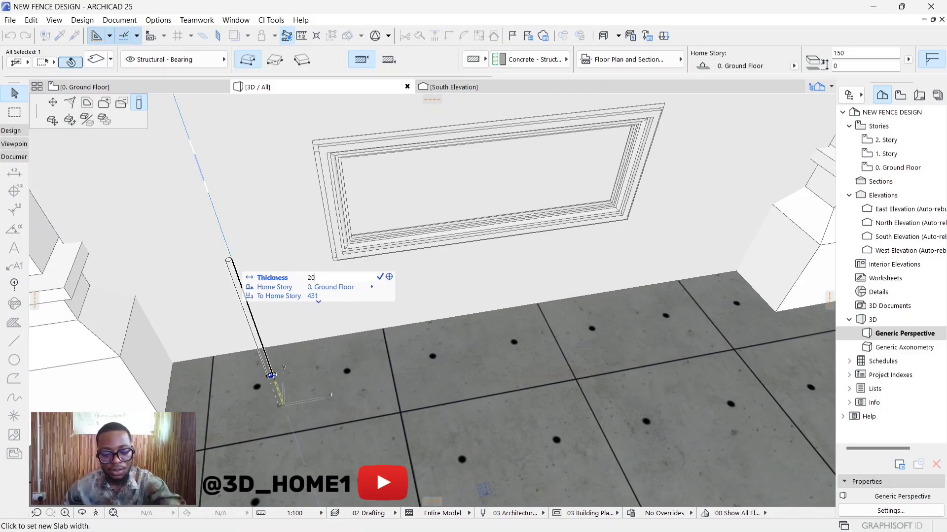
{"action": "type", "text": "2033"}
{"action": "key", "text": "Return"}
{"action": "scroll", "coordinate": [169, 247], "scroll_direction": "down", "scroll_amount": 5}
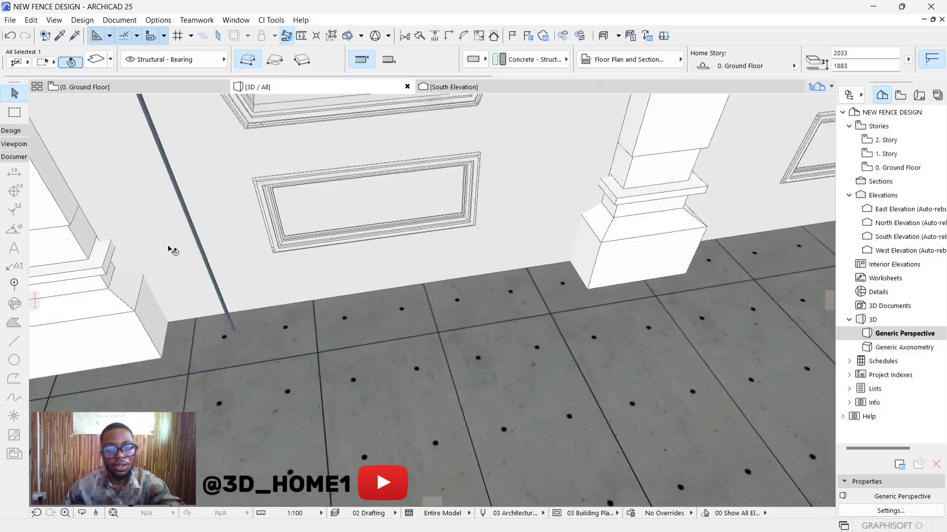
{"action": "scroll", "coordinate": [280, 310], "scroll_direction": "down", "scroll_amount": 1}
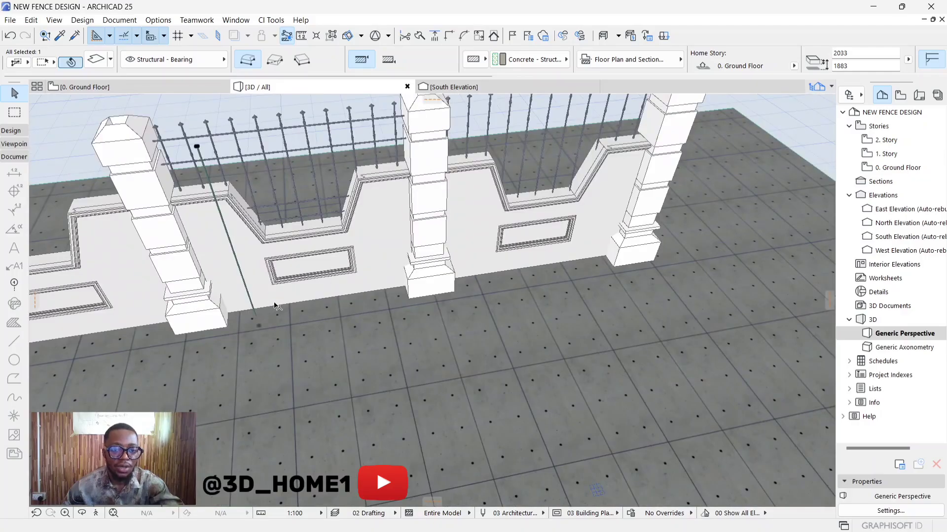
Step: Deselect the tall bar and examine it in 3D from several angles alongside the existing iron railings
{"action": "key", "text": "Escape"}
{"action": "middle_click_drag", "start_coordinate": [262, 302], "coordinate": [330, 270], "text": "shift"}
{"action": "scroll", "coordinate": [320, 284], "scroll_direction": "up", "scroll_amount": 5}
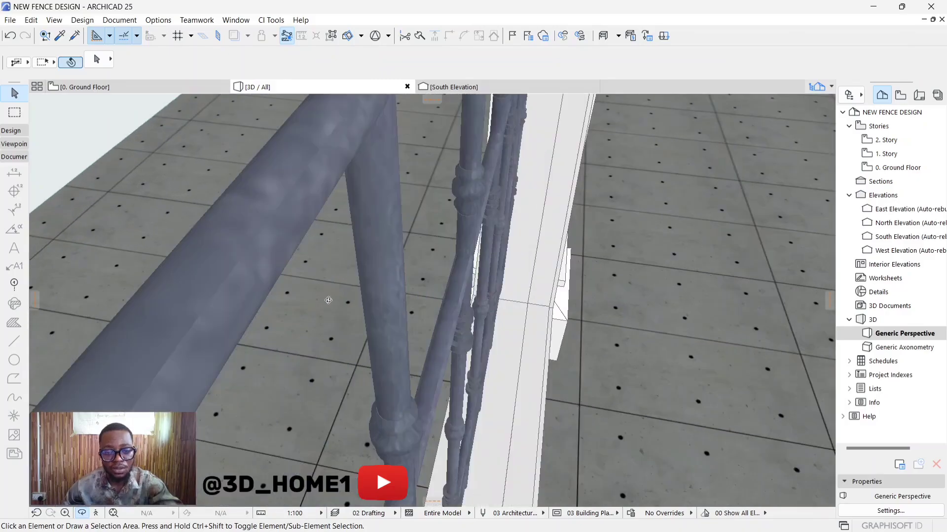
{"action": "scroll", "coordinate": [329, 300], "scroll_direction": "down", "scroll_amount": 5}
{"action": "middle_click_drag", "start_coordinate": [380, 320], "coordinate": [337, 279], "text": "shift"}
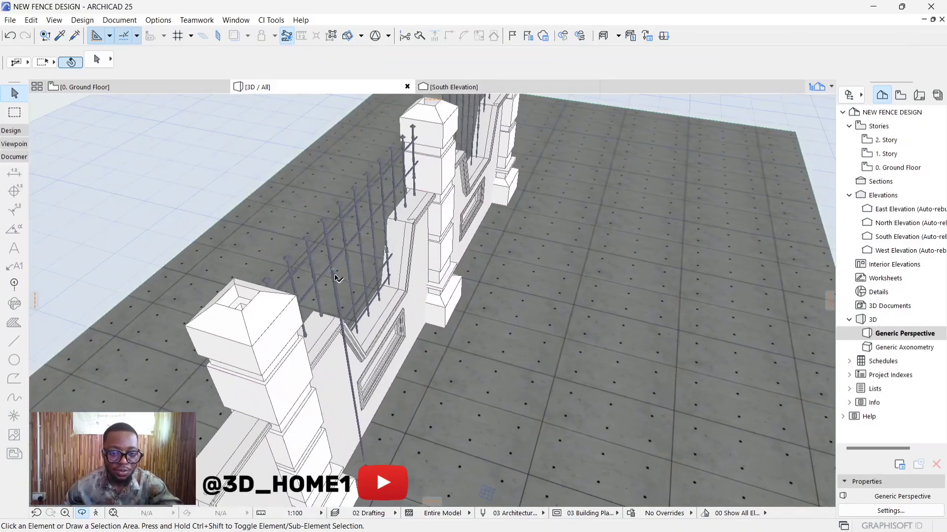
{"action": "left_click", "coordinate": [336, 283]}
{"action": "key", "text": "Escape"}
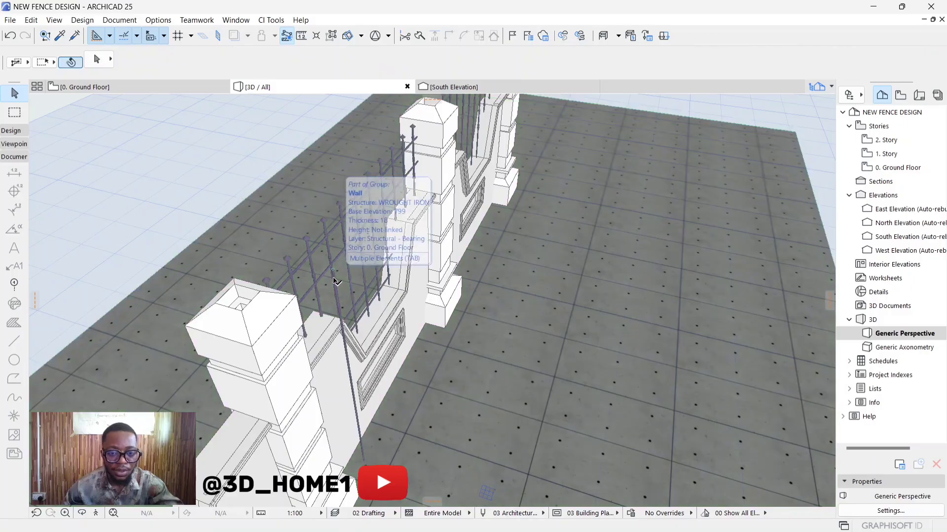
{"action": "left_click", "coordinate": [334, 279]}
{"action": "key", "text": "Escape"}
{"action": "scroll", "coordinate": [336, 291], "scroll_direction": "up", "scroll_amount": 2}
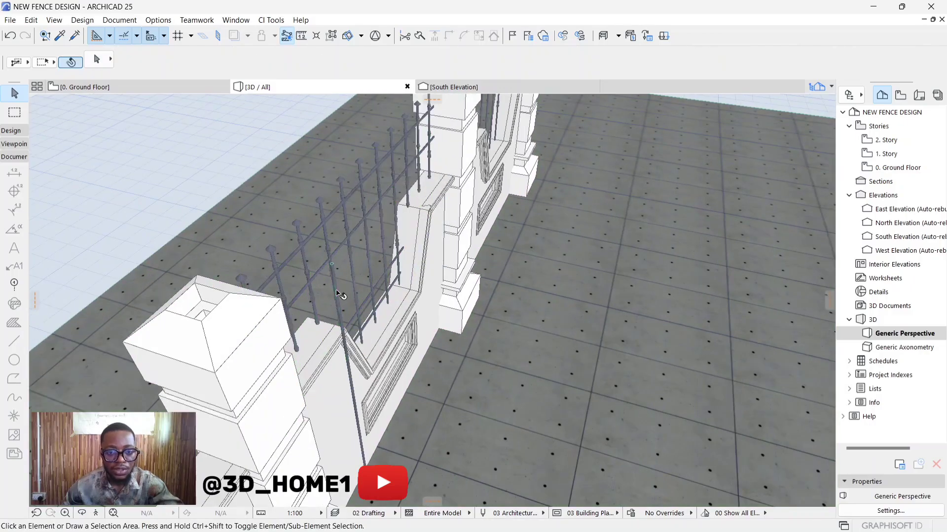
{"action": "middle_click_drag", "start_coordinate": [340, 281], "coordinate": [206, 292], "text": "shift"}
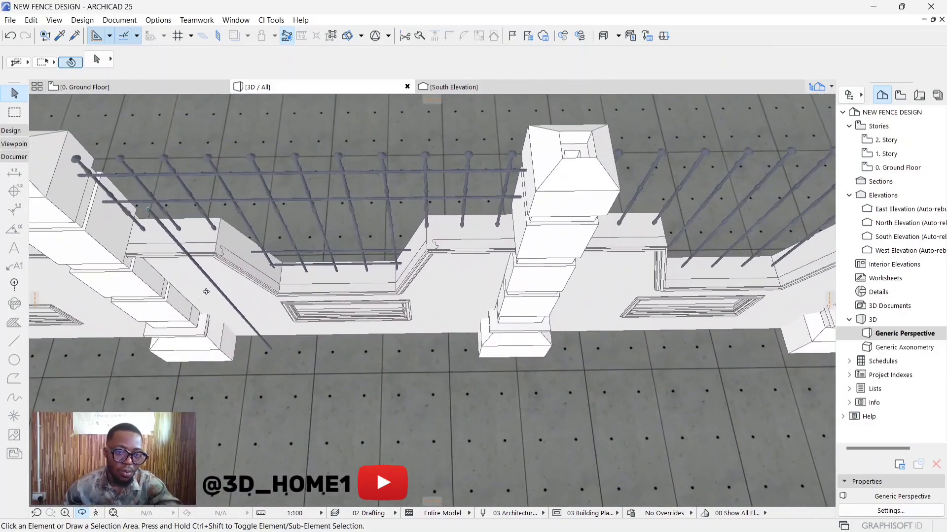
Step: Convert the tall round slab bar in front of the wall to a morph
{"action": "left_click", "coordinate": [230, 303]}
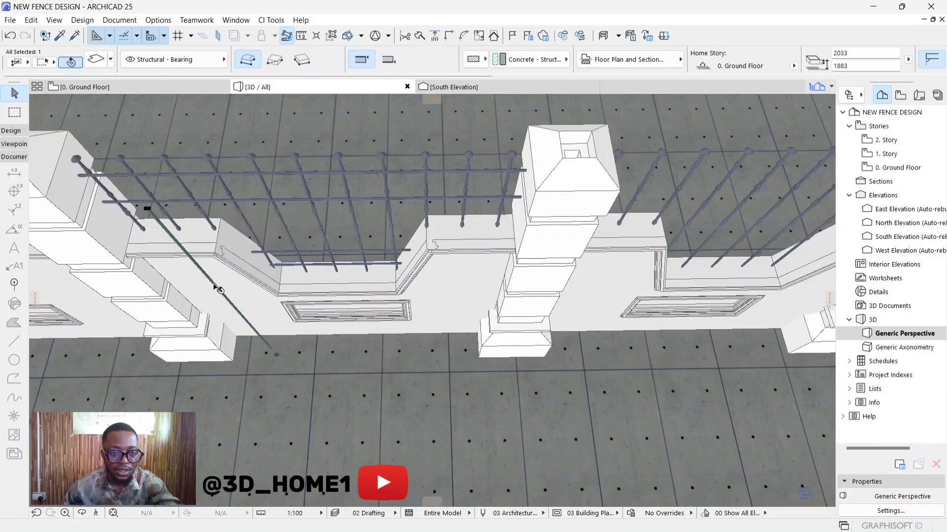
{"action": "right_click", "coordinate": [215, 287]}
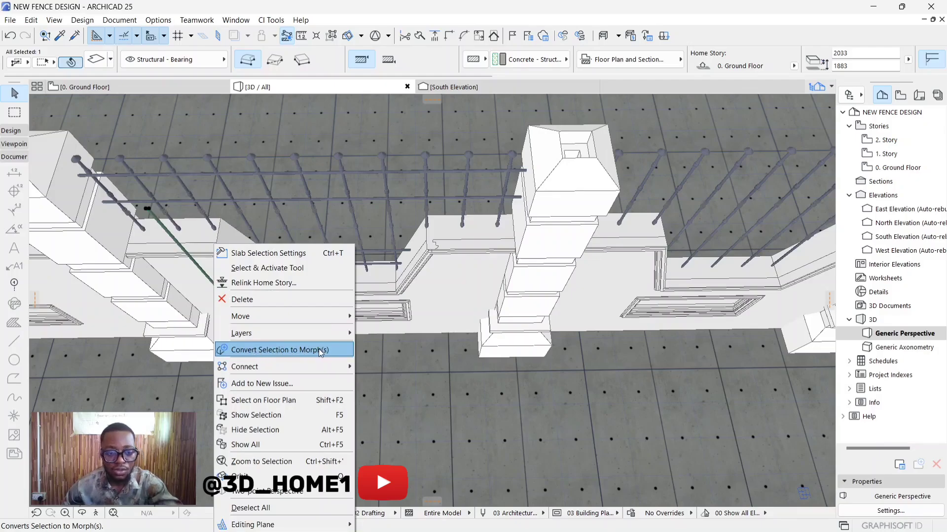
{"action": "left_click", "coordinate": [274, 352]}
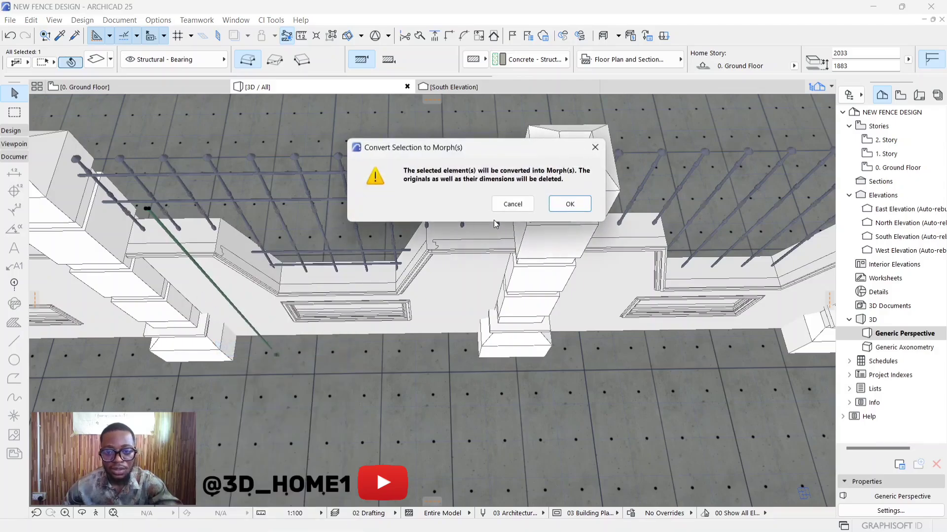
{"action": "left_click", "coordinate": [569, 202]}
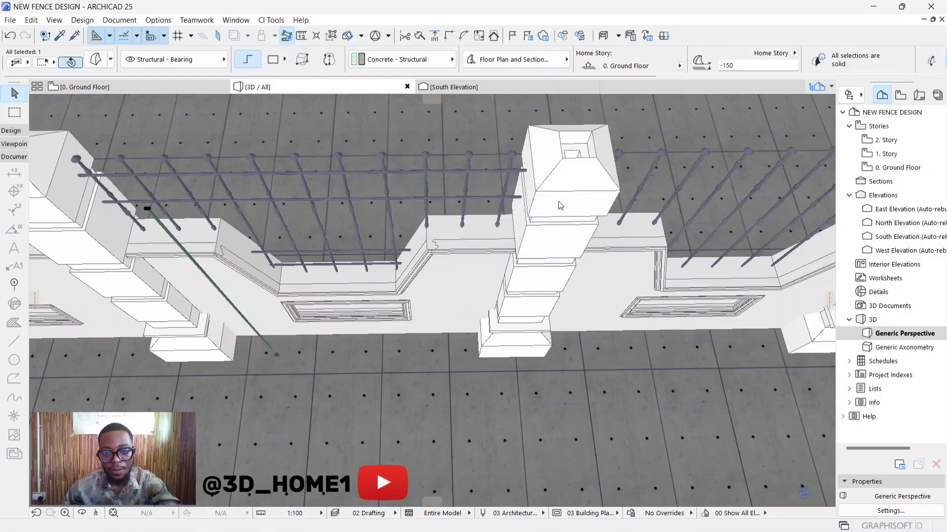
{"action": "right_click", "coordinate": [168, 234]}
{"action": "mouse_move", "coordinate": [204, 352]}
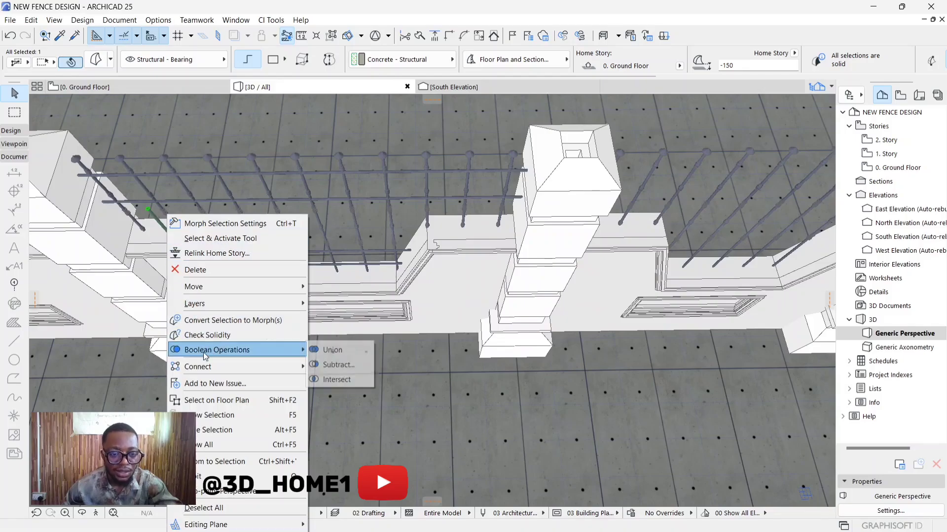
{"action": "left_click", "coordinate": [340, 348]}
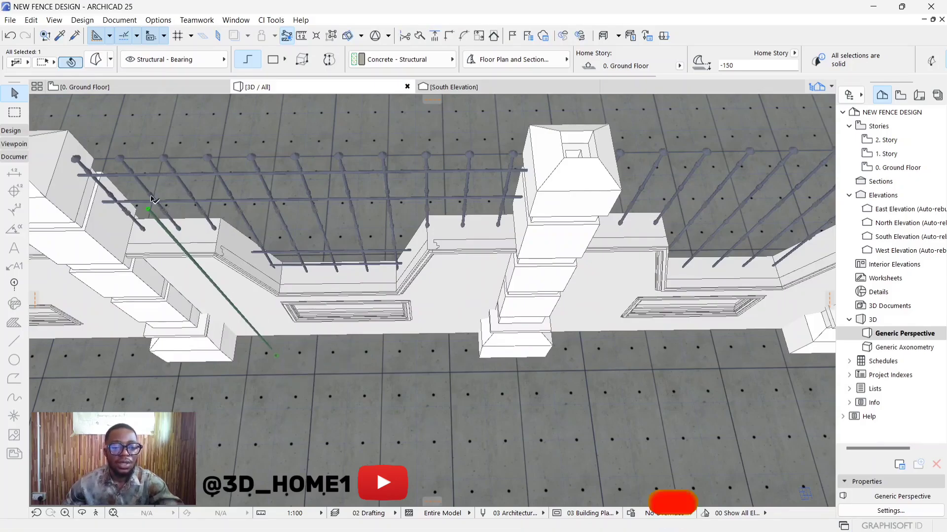
{"action": "scroll", "coordinate": [164, 220], "scroll_direction": "up", "scroll_amount": 2}
{"action": "key", "text": "ctrl+e"}
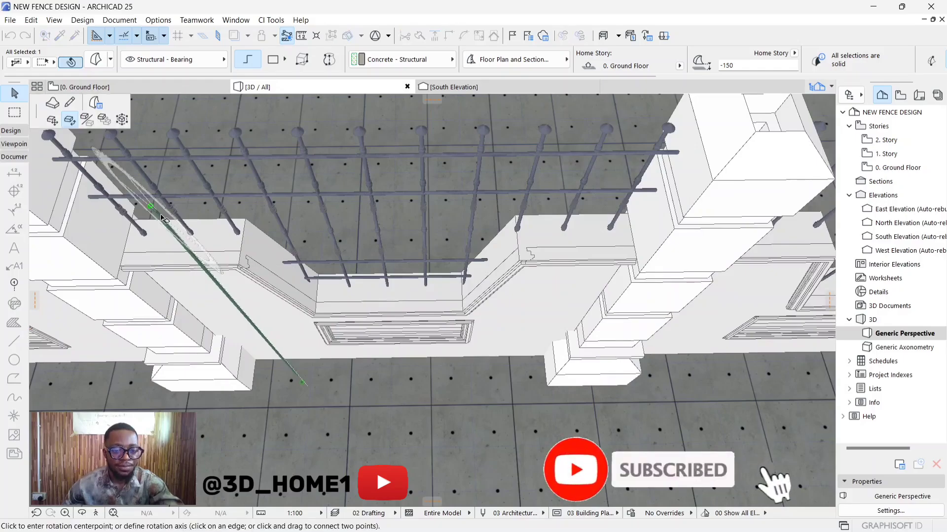
{"action": "scroll", "coordinate": [161, 217], "scroll_direction": "down", "scroll_amount": 1}
{"action": "left_click", "coordinate": [69, 171]}
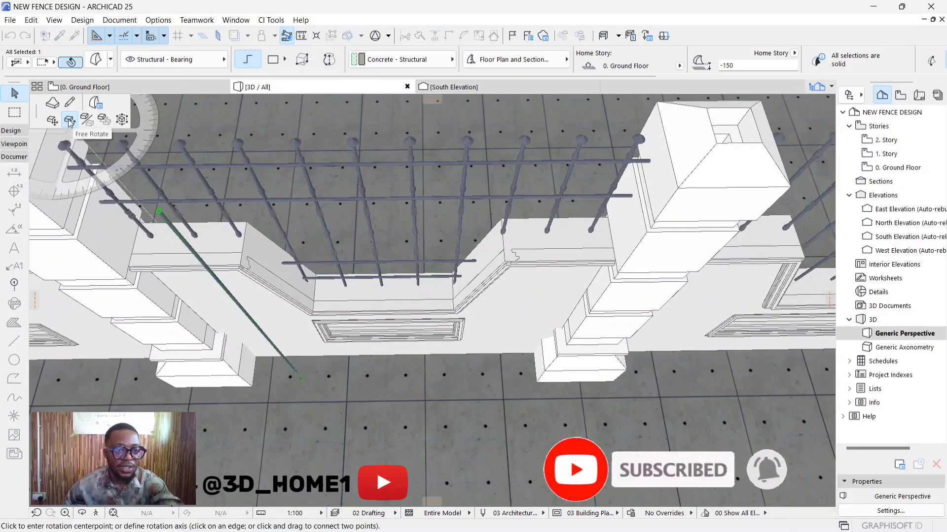
{"action": "left_click", "coordinate": [69, 120]}
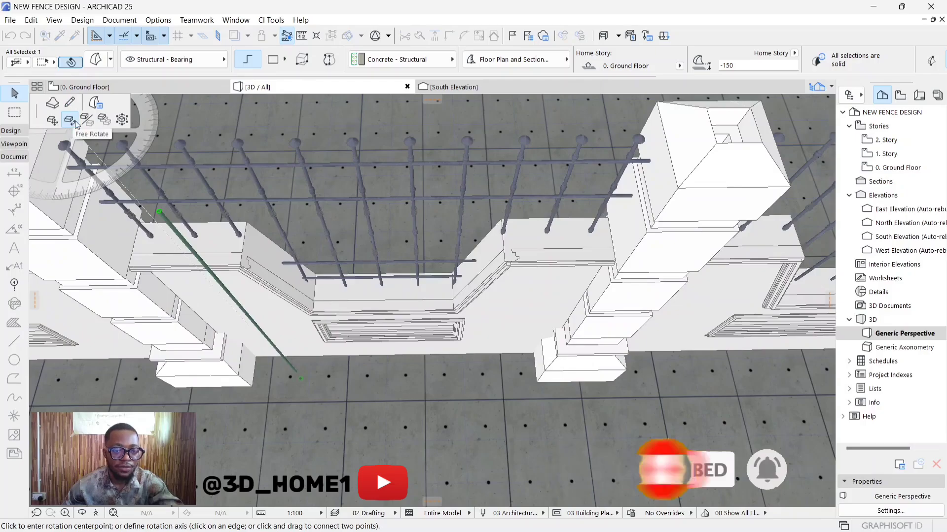
{"action": "middle_click_drag", "start_coordinate": [296, 197], "coordinate": [454, 234], "text": "shift"}
{"action": "scroll", "coordinate": [302, 304], "scroll_direction": "up", "scroll_amount": 1}
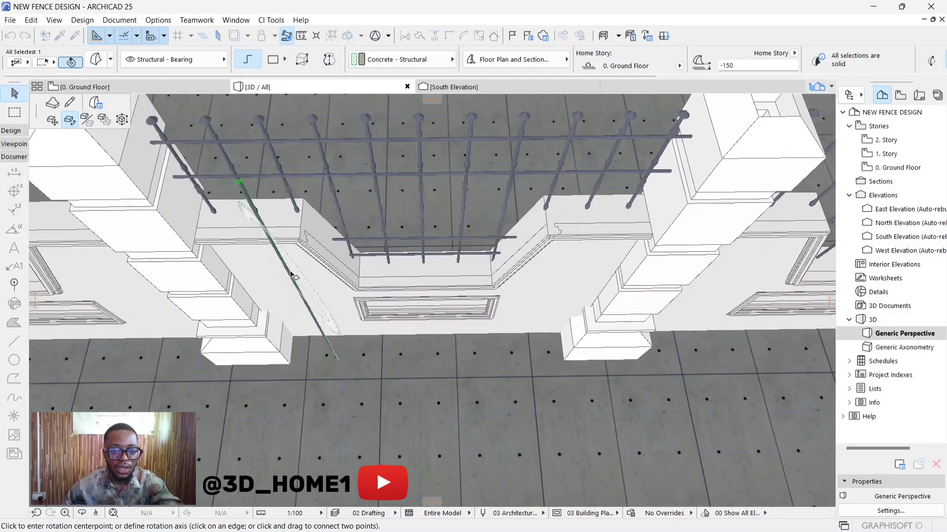
Step: In the South Elevation, rotate the vertical morph bar by 90° so it lies horizontally
{"action": "left_click", "coordinate": [453, 87]}
{"action": "scroll", "coordinate": [391, 253], "scroll_direction": "down", "scroll_amount": 5}
{"action": "scroll", "coordinate": [533, 359], "scroll_direction": "up", "scroll_amount": 4}
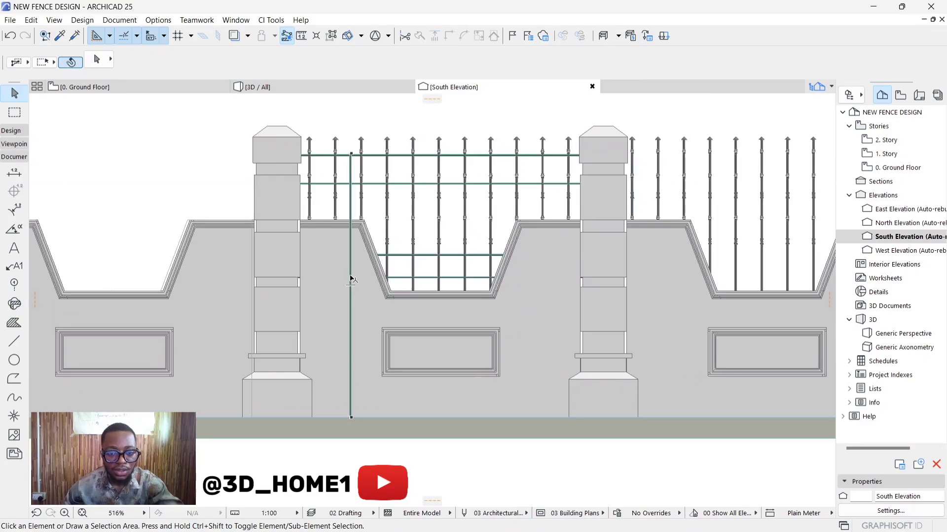
{"action": "left_click", "coordinate": [351, 280]}
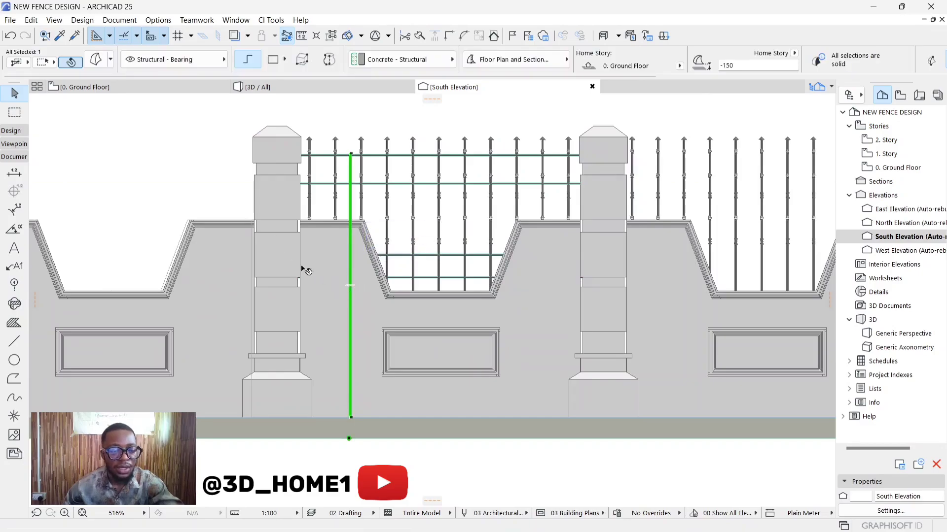
{"action": "left_click", "coordinate": [349, 439]}
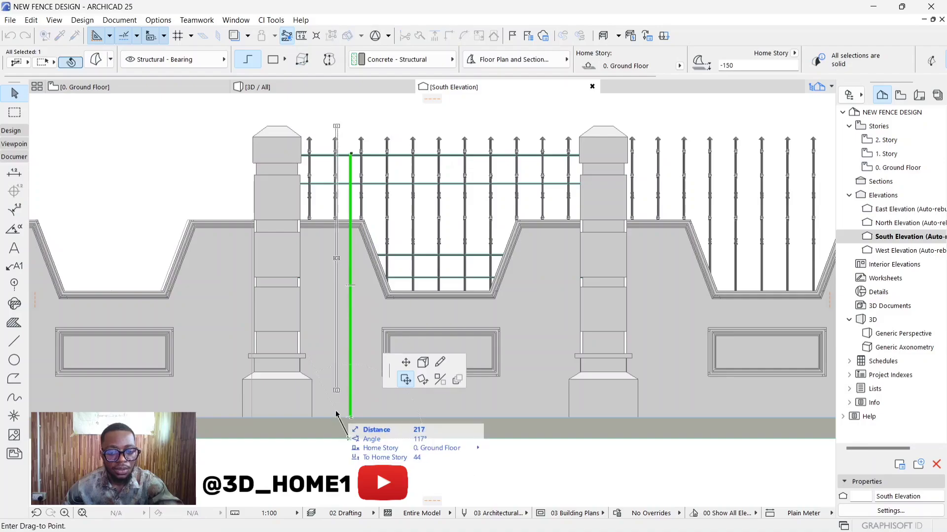
{"action": "left_click", "coordinate": [423, 381]}
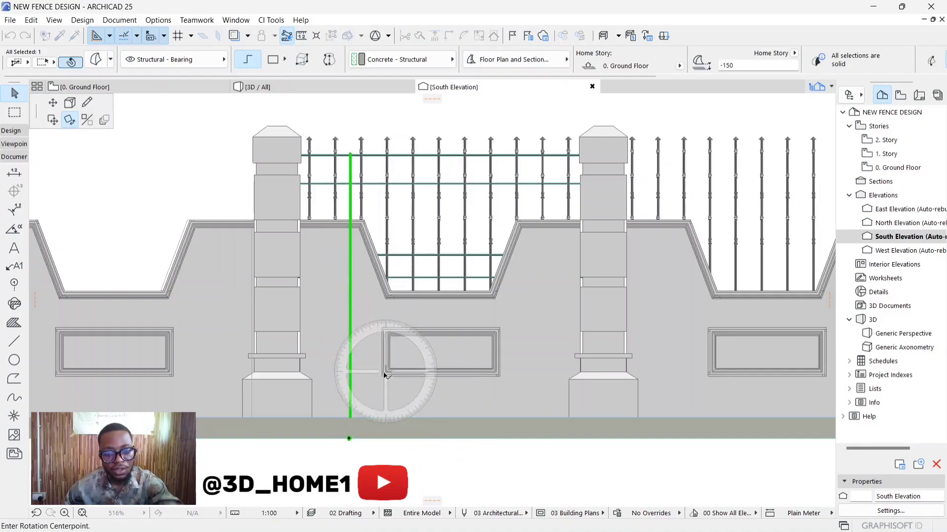
{"action": "left_click", "coordinate": [350, 351]}
{"action": "left_click", "coordinate": [350, 301]}
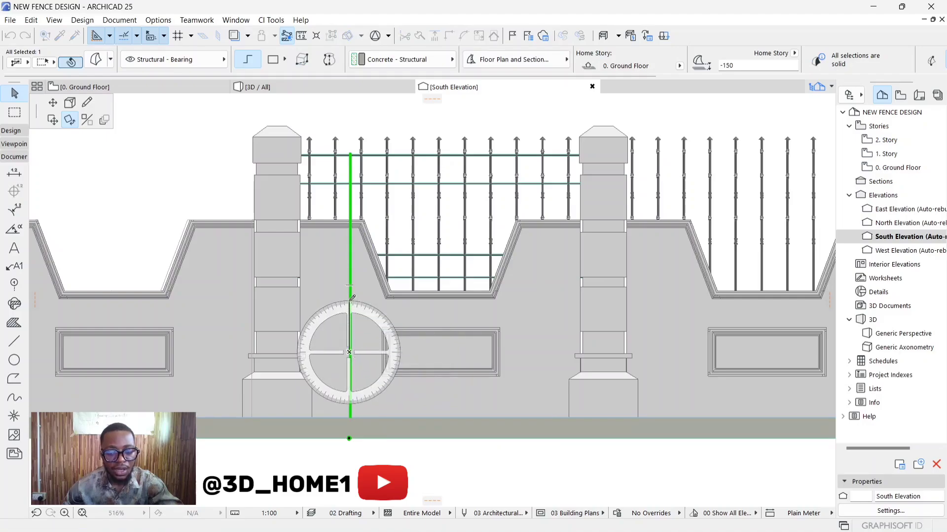
{"action": "left_click", "coordinate": [453, 352]}
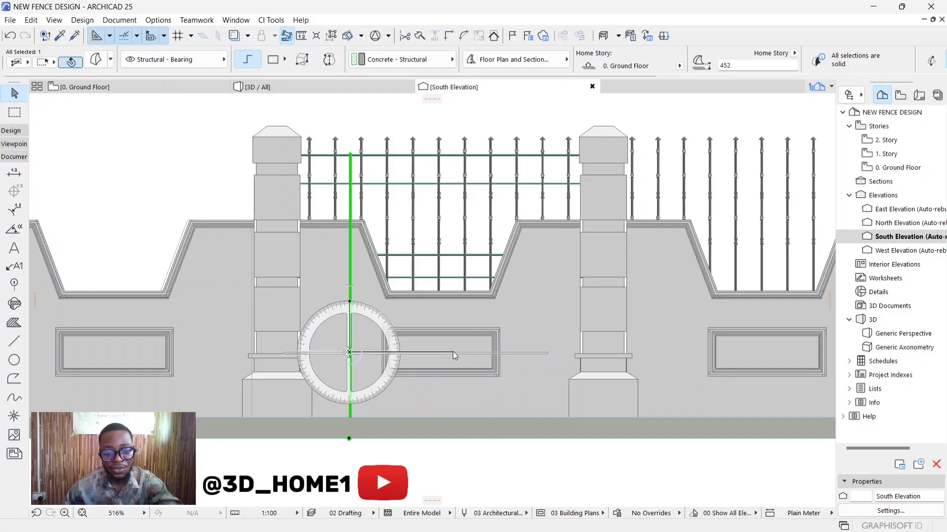
Step: Move the horizontal bar into the end bay so it spans between the two pillars, at an elevation of about 1496 mm
{"action": "scroll", "coordinate": [261, 382], "scroll_direction": "down", "scroll_amount": 2}
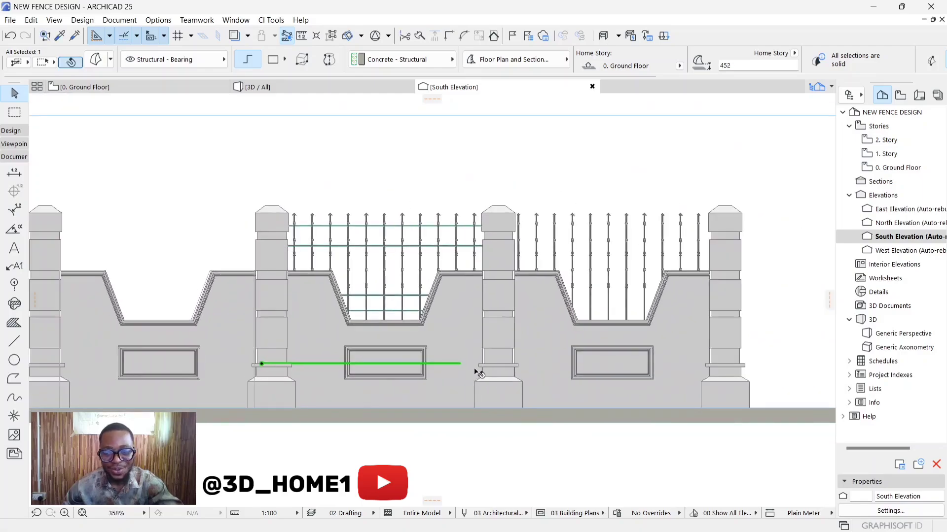
{"action": "scroll", "coordinate": [178, 378], "scroll_direction": "down", "scroll_amount": 2}
{"action": "scroll", "coordinate": [425, 375], "scroll_direction": "up", "scroll_amount": 3}
{"action": "left_click", "coordinate": [317, 365]}
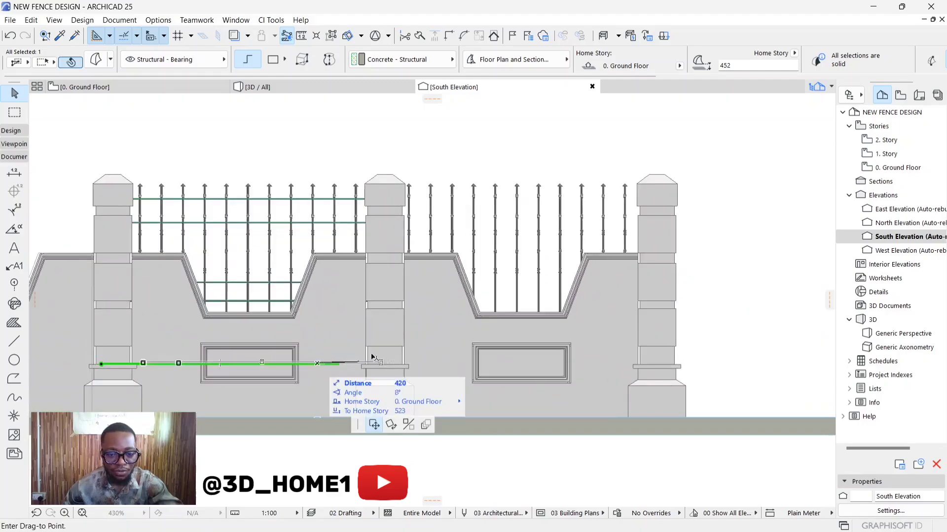
{"action": "scroll", "coordinate": [624, 251], "scroll_direction": "up", "scroll_amount": 1}
{"action": "scroll", "coordinate": [622, 252], "scroll_direction": "up", "scroll_amount": 2}
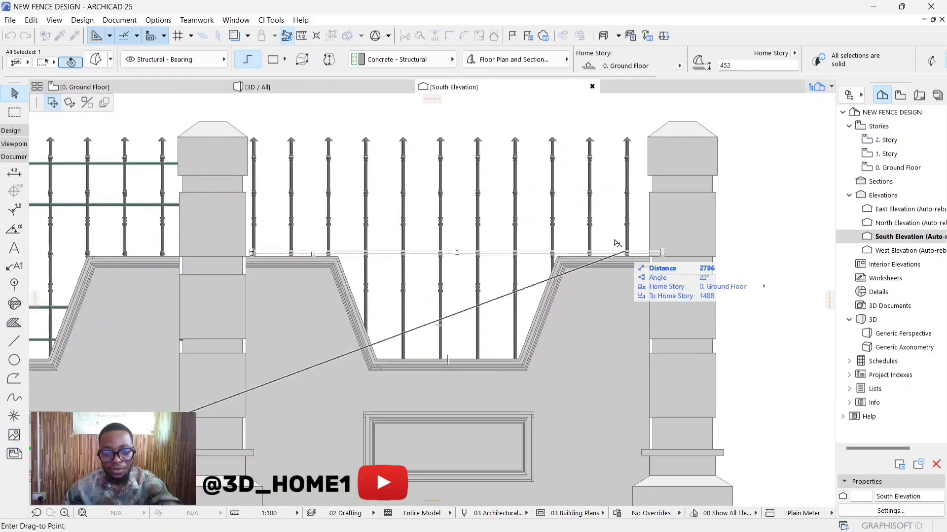
{"action": "scroll", "coordinate": [622, 242], "scroll_direction": "up", "scroll_amount": 1}
{"action": "scroll", "coordinate": [619, 240], "scroll_direction": "down", "scroll_amount": 2}
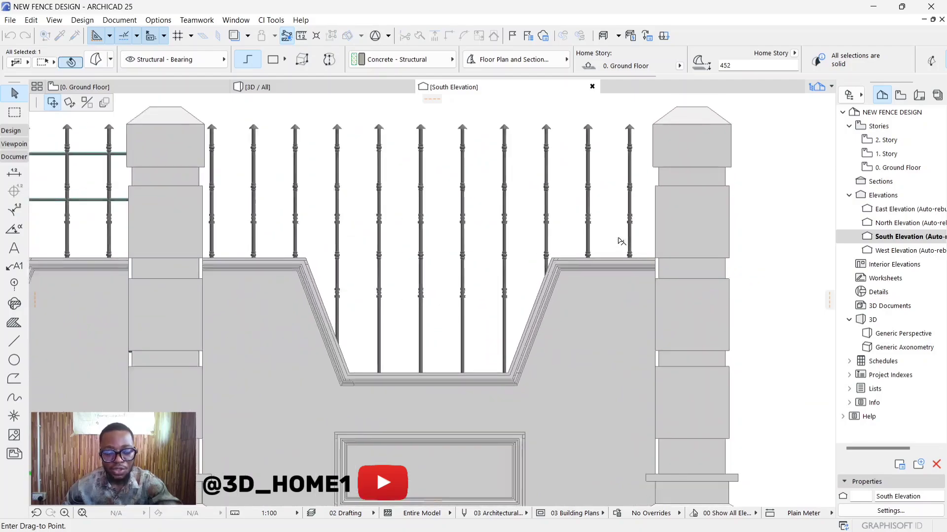
{"action": "scroll", "coordinate": [619, 239], "scroll_direction": "up", "scroll_amount": 1}
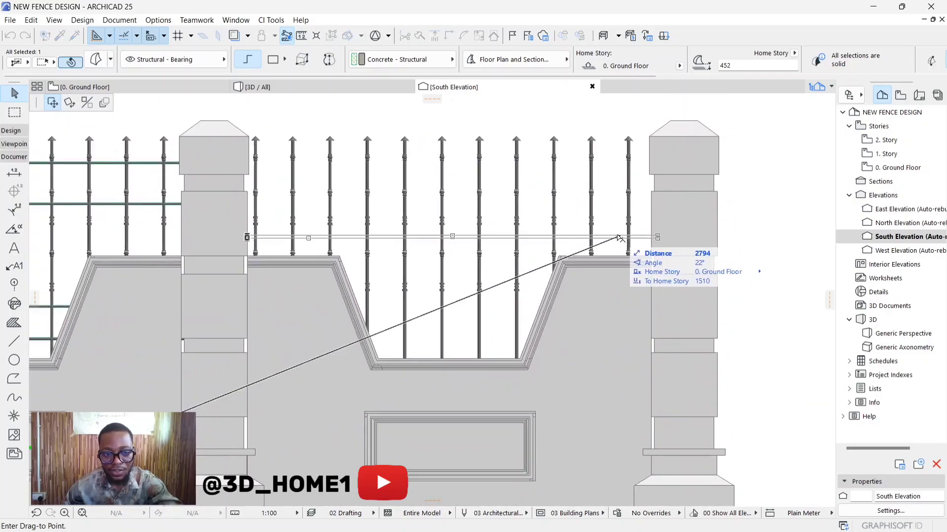
{"action": "left_click", "coordinate": [618, 238]}
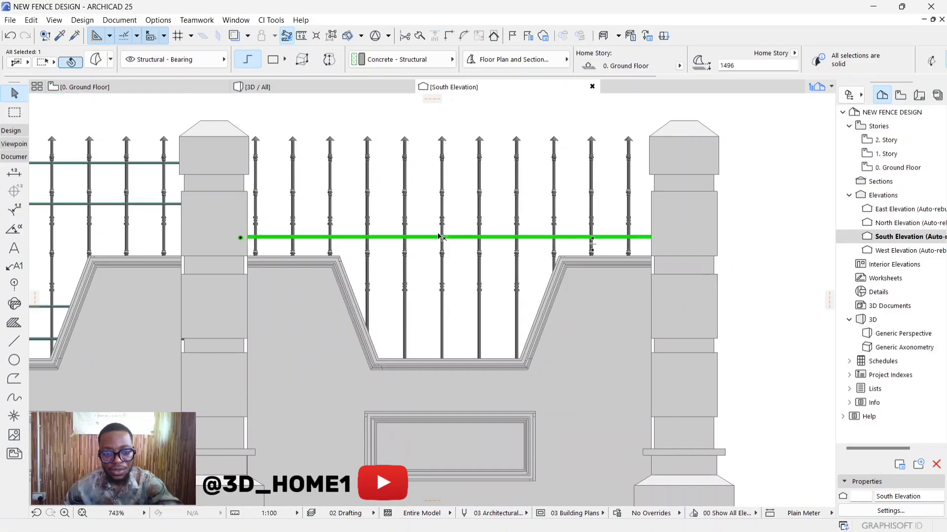
Step: Move the horizontal rail up within the end bay to an elevation of about 1755 mm
{"action": "left_click", "coordinate": [450, 237]}
{"action": "left_click", "coordinate": [507, 296]}
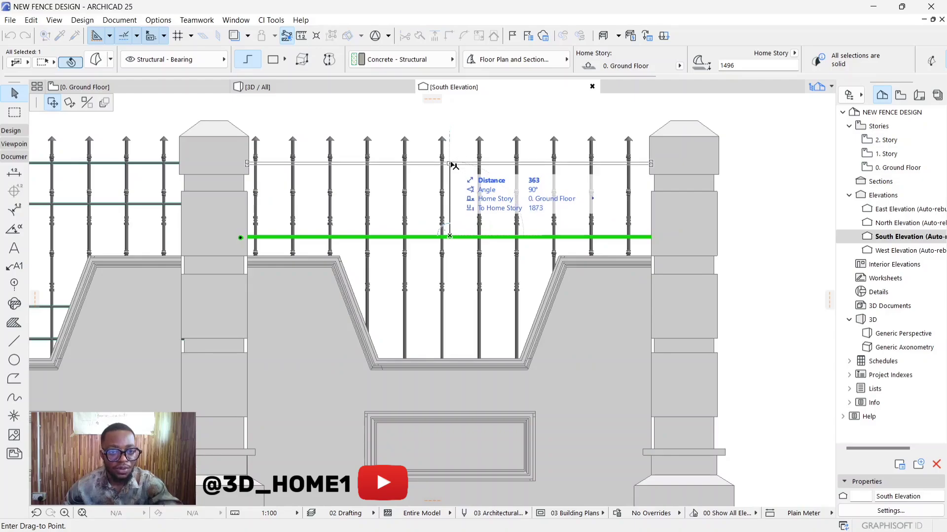
{"action": "scroll", "coordinate": [453, 165], "scroll_direction": "up", "scroll_amount": 3}
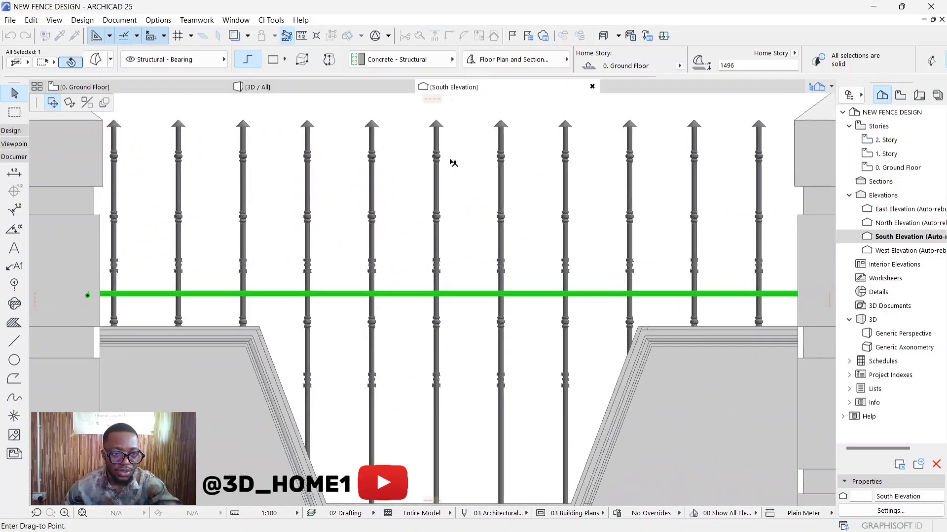
{"action": "scroll", "coordinate": [452, 162], "scroll_direction": "down", "scroll_amount": 2}
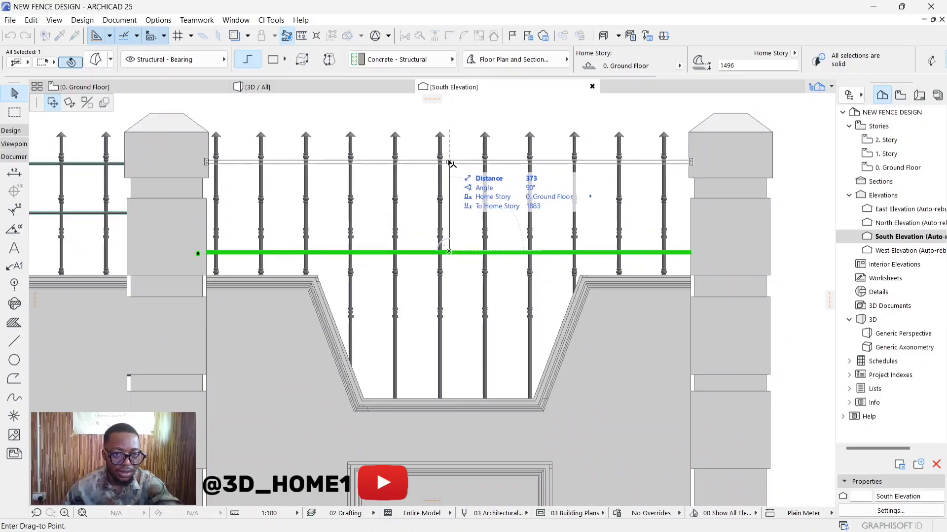
{"action": "left_click", "coordinate": [449, 163]}
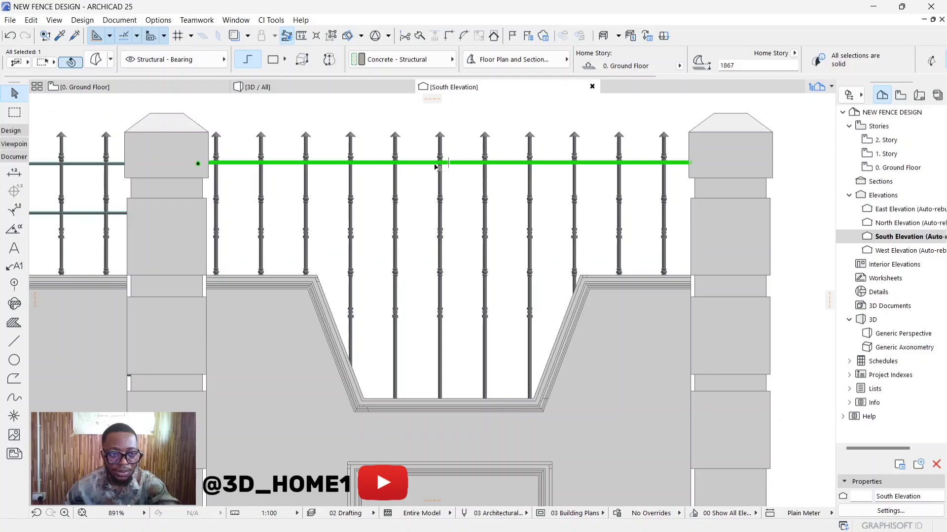
{"action": "left_click", "coordinate": [428, 162]}
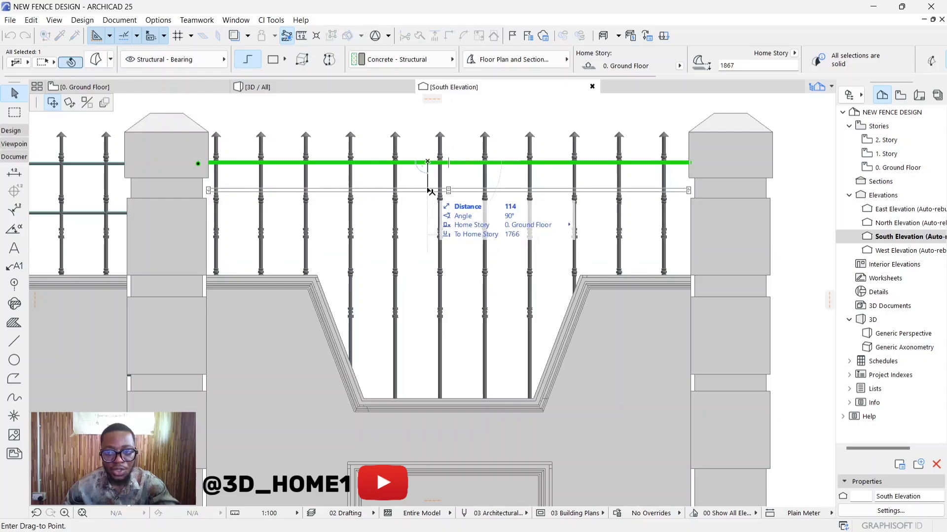
{"action": "left_click", "coordinate": [426, 190]}
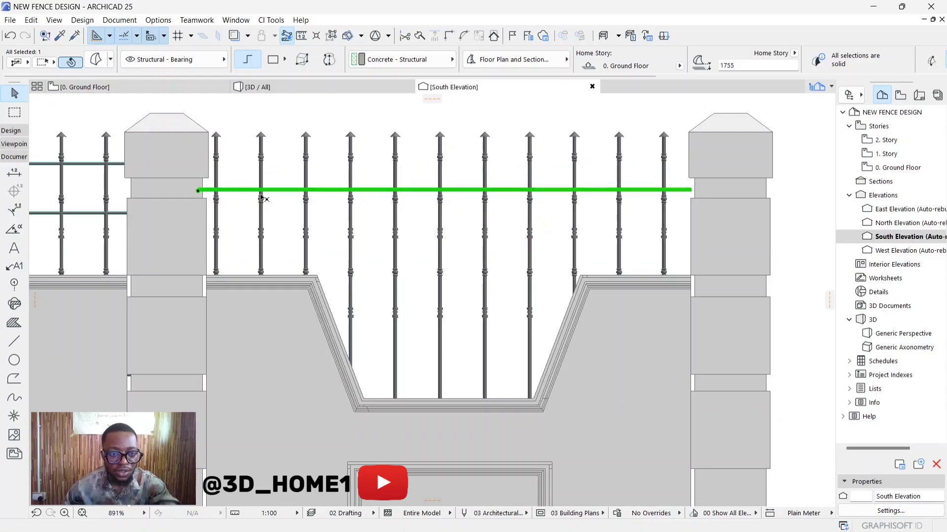
{"action": "left_click", "coordinate": [200, 191]}
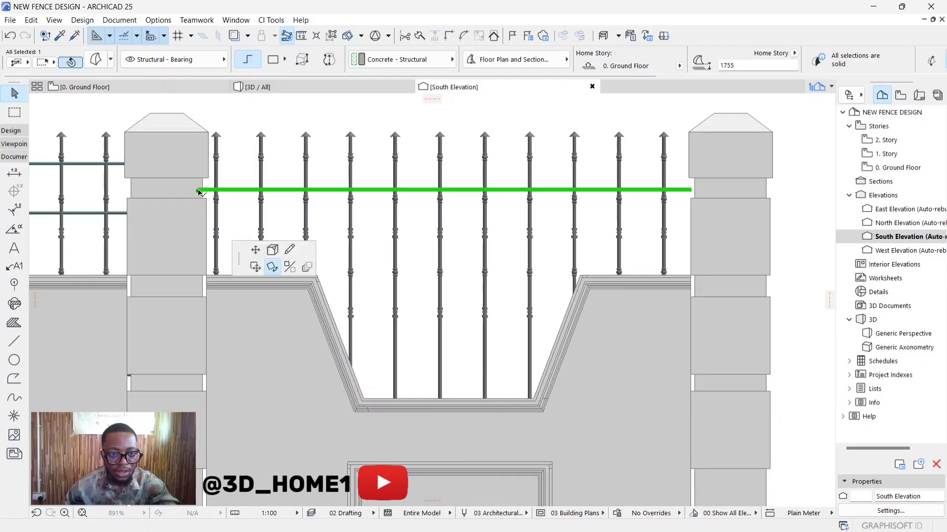
{"action": "key", "text": "ctrl+e"}
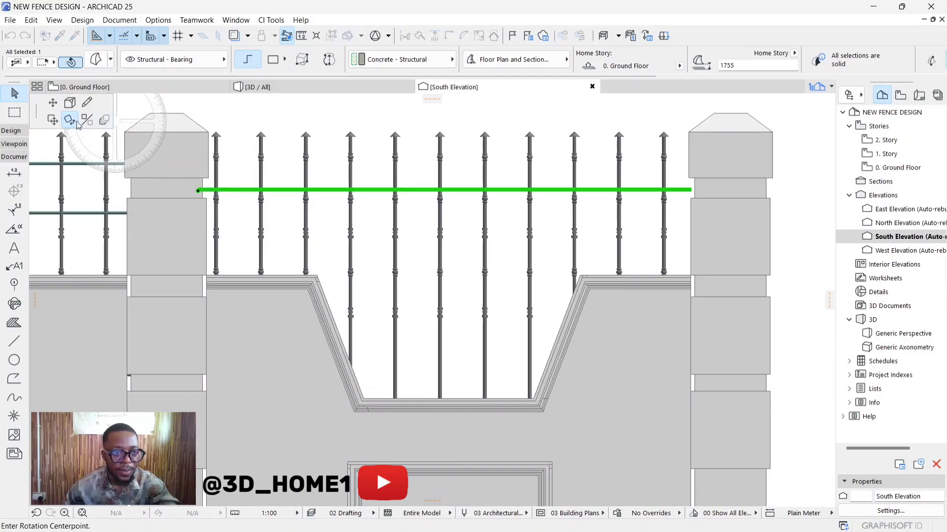
{"action": "left_click", "coordinate": [54, 104]}
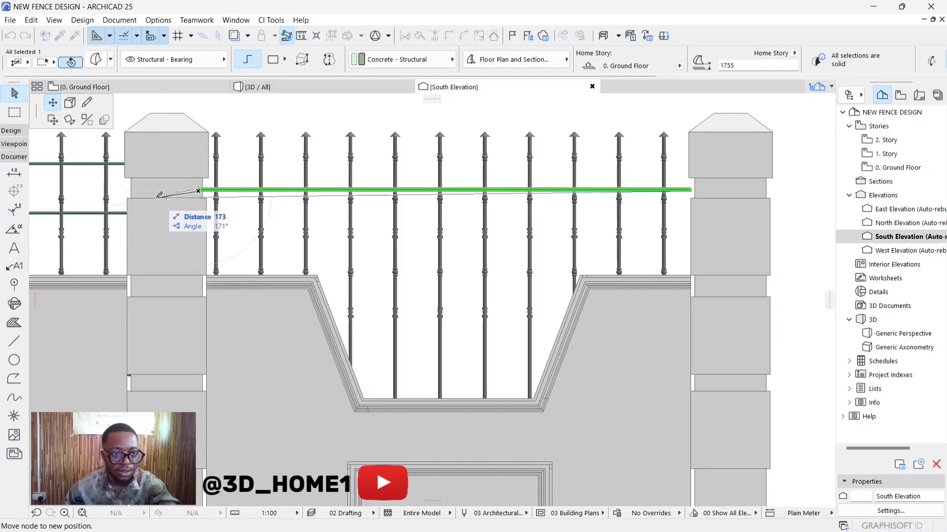
{"action": "left_click", "coordinate": [52, 120]}
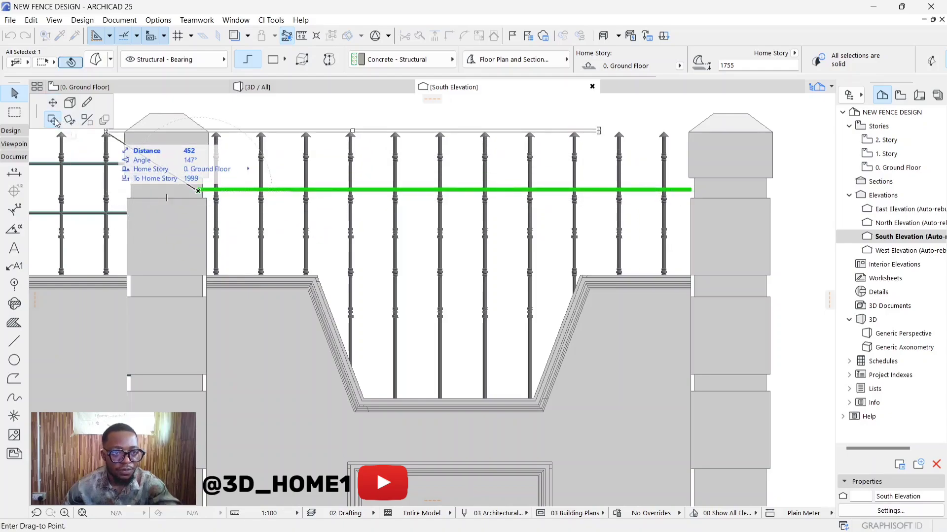
{"action": "left_click", "coordinate": [54, 103]}
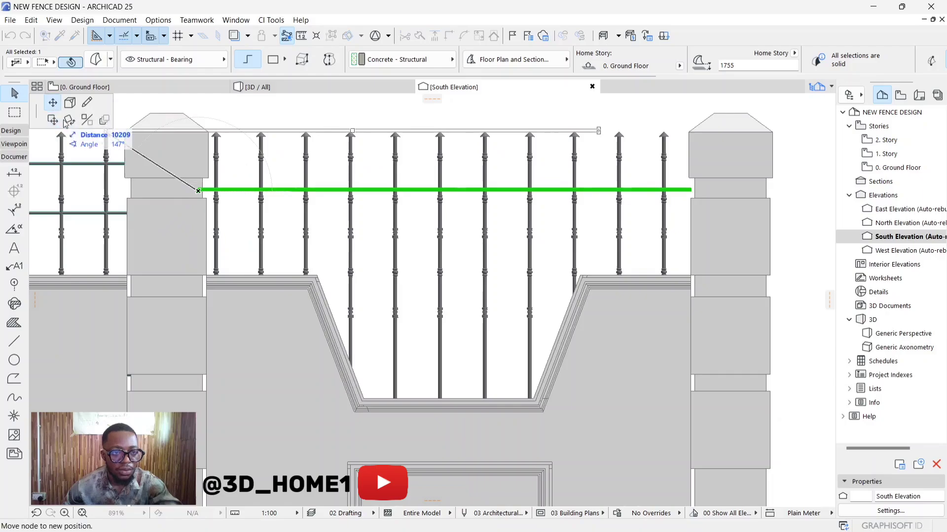
{"action": "left_click", "coordinate": [175, 191]}
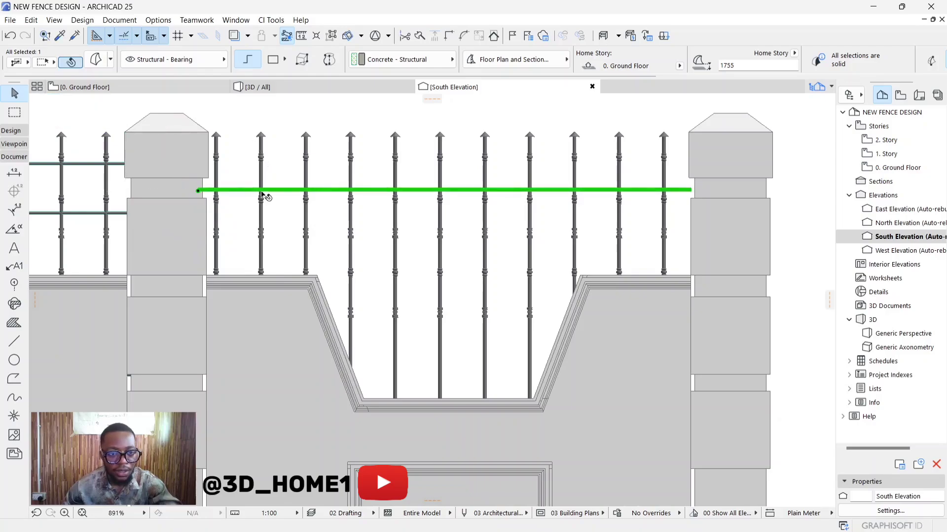
Step: Raise the horizontal rail between the two pillar caps, to an elevation of about 1844 mm
{"action": "left_click", "coordinate": [427, 189]}
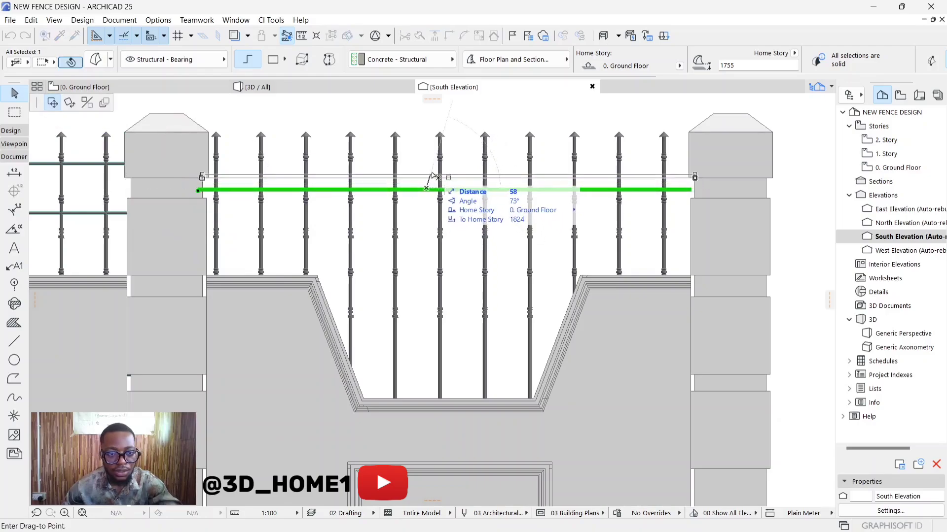
{"action": "left_click", "coordinate": [432, 169]}
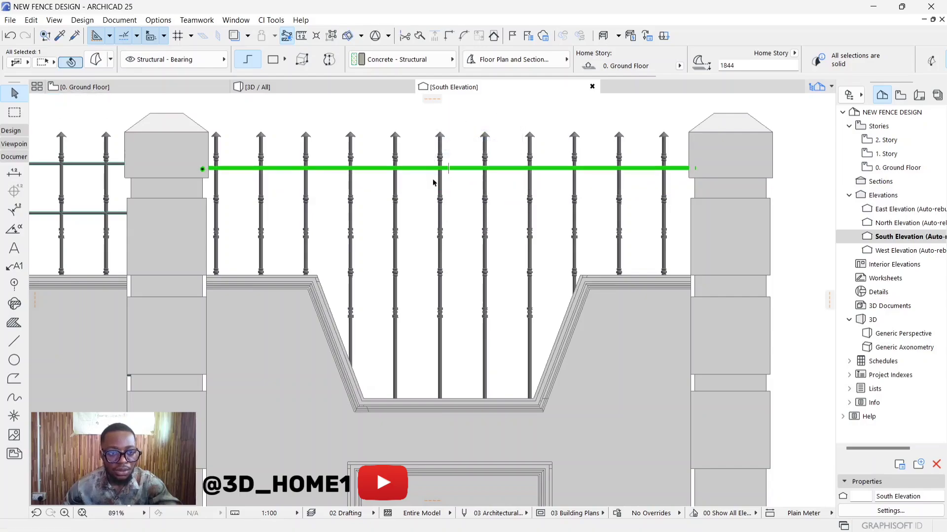
{"action": "scroll", "coordinate": [433, 180], "scroll_direction": "down", "scroll_amount": 1}
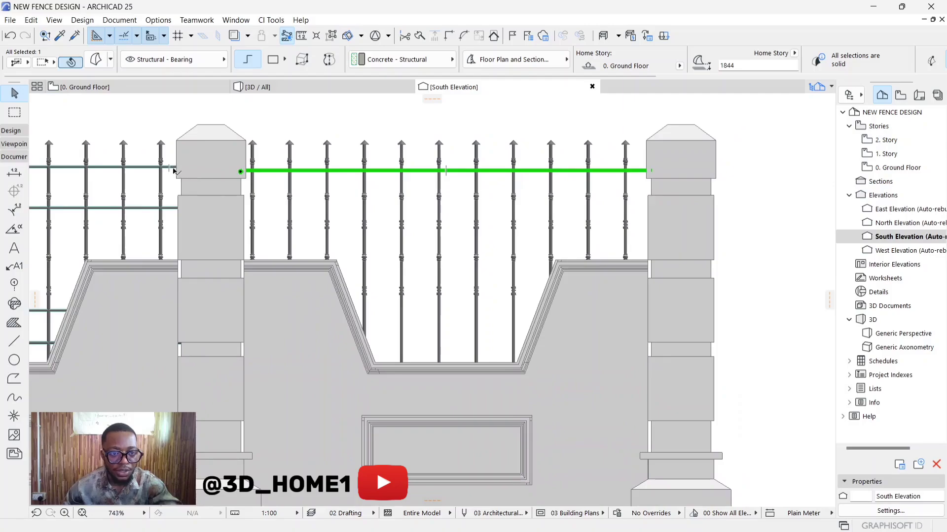
Step: Drag a copy of the top rail straight down about 177 mm, to an elevation of about 1667 mm
{"action": "scroll", "coordinate": [286, 174], "scroll_direction": "up", "scroll_amount": 2}
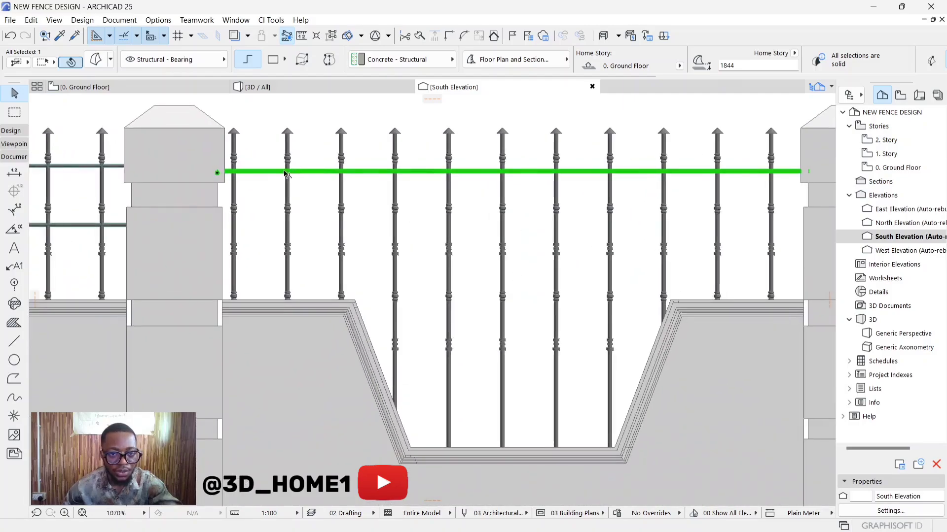
{"action": "left_click", "coordinate": [279, 171]}
{"action": "left_click", "coordinate": [278, 168]}
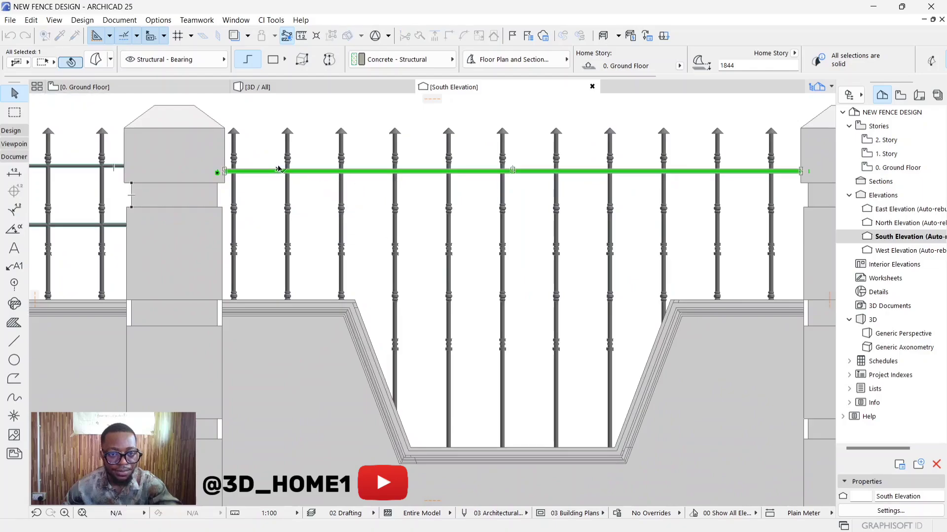
{"action": "left_click", "coordinate": [278, 172]}
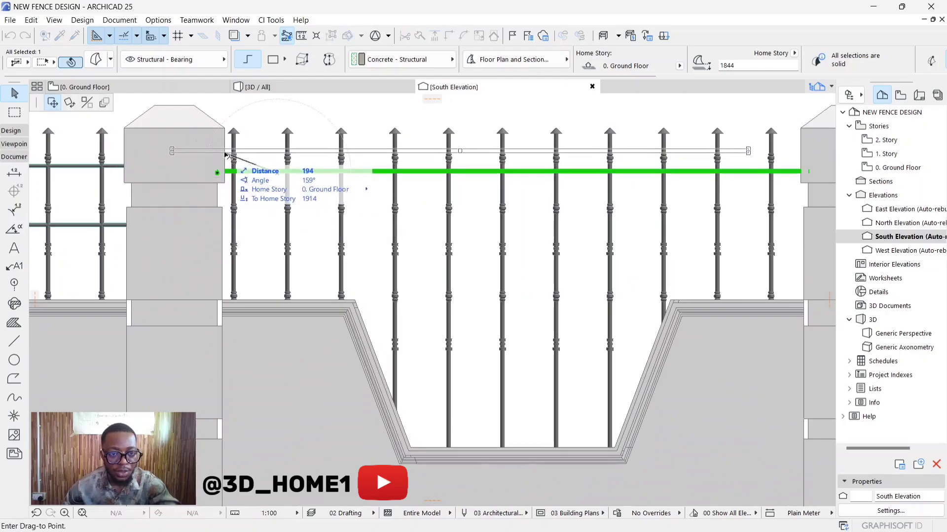
{"action": "scroll", "coordinate": [247, 160], "scroll_direction": "down", "scroll_amount": 2}
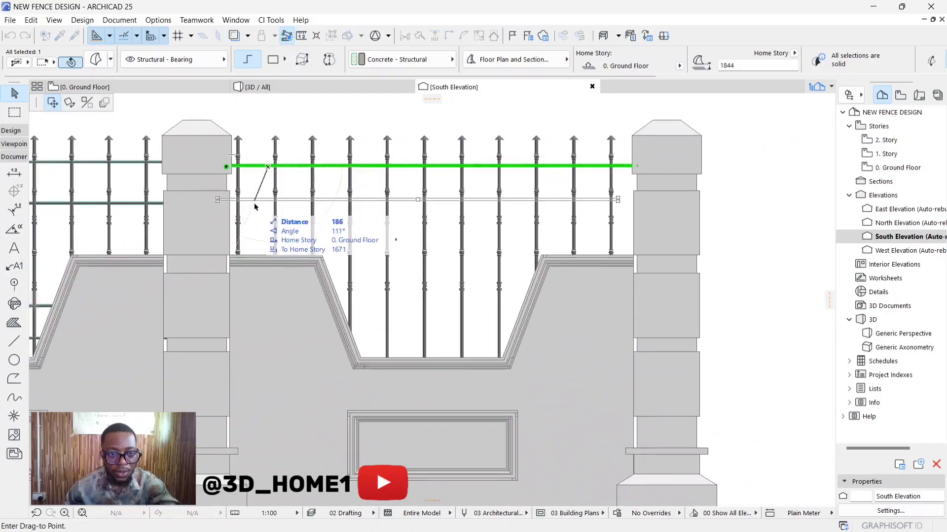
{"action": "scroll", "coordinate": [256, 212], "scroll_direction": "up", "scroll_amount": 2}
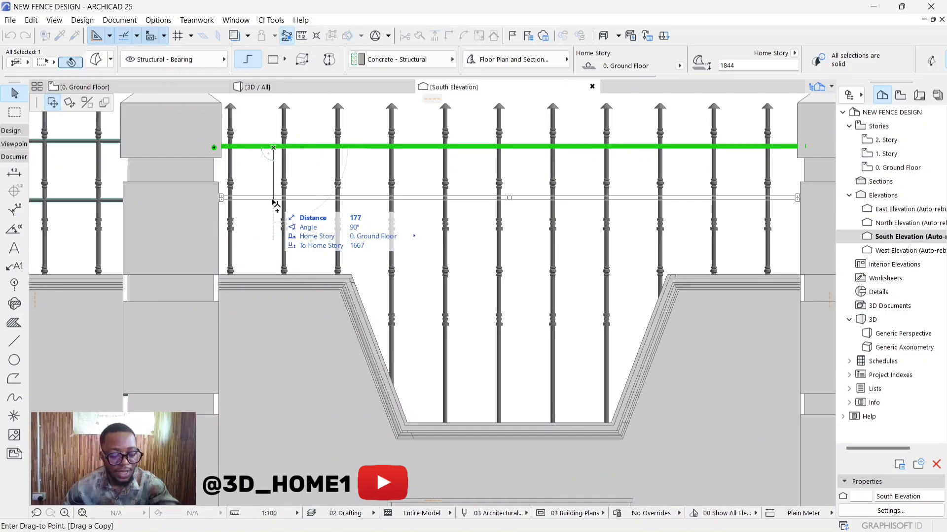
{"action": "left_click", "coordinate": [274, 202]}
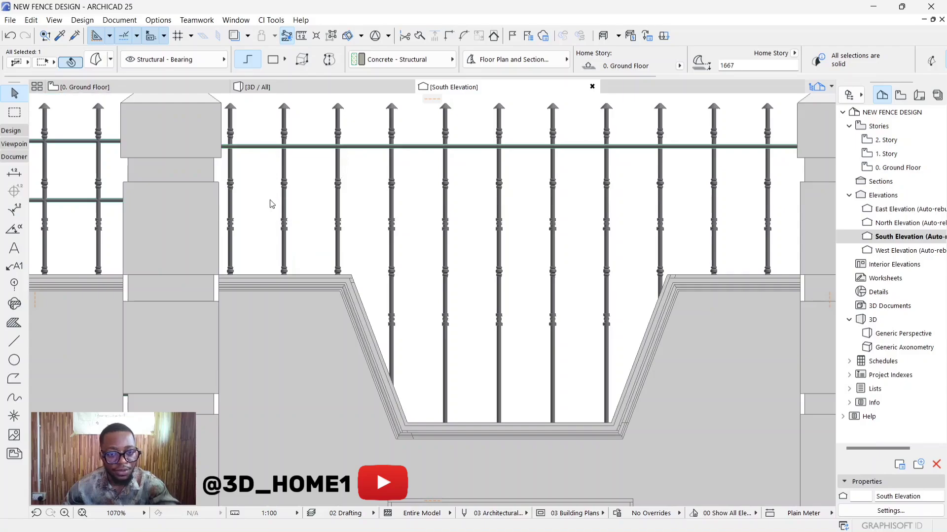
{"action": "scroll", "coordinate": [419, 202], "scroll_direction": "down", "scroll_amount": 2}
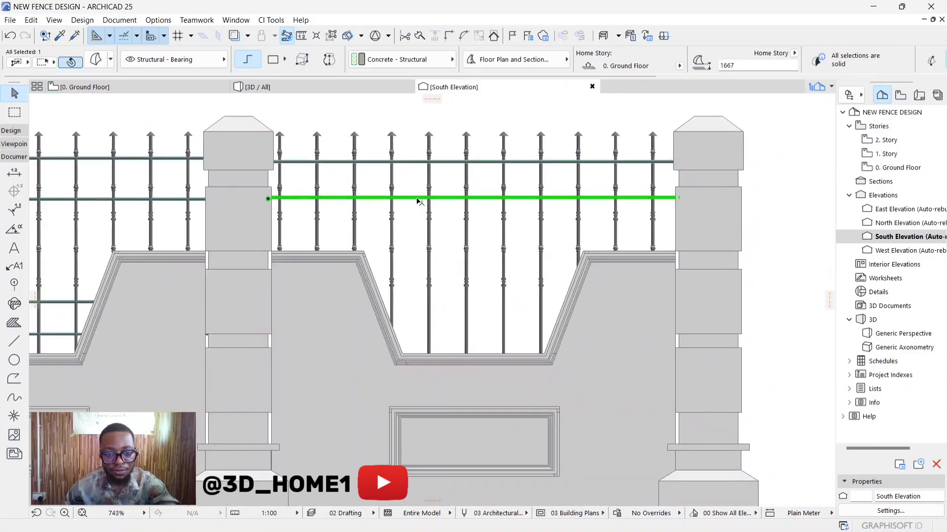
{"action": "left_click", "coordinate": [418, 198]}
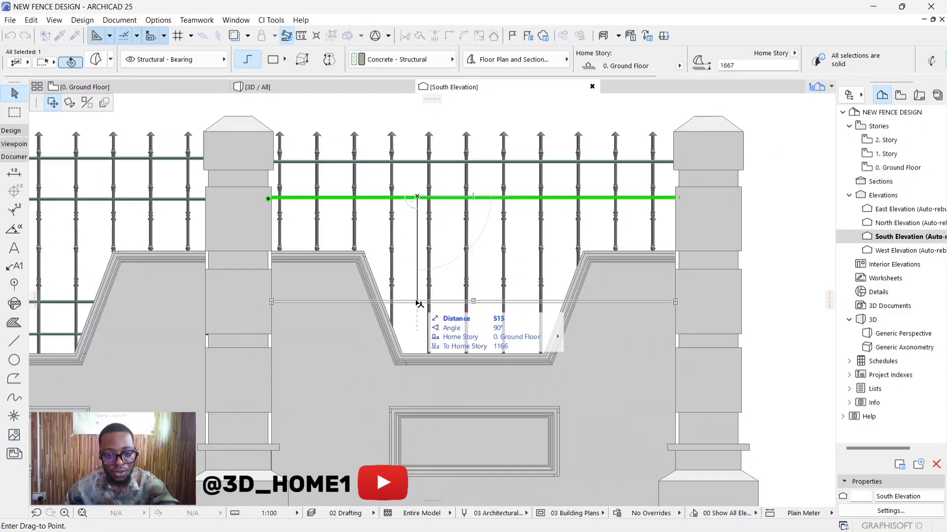
{"action": "left_click", "coordinate": [417, 303]}
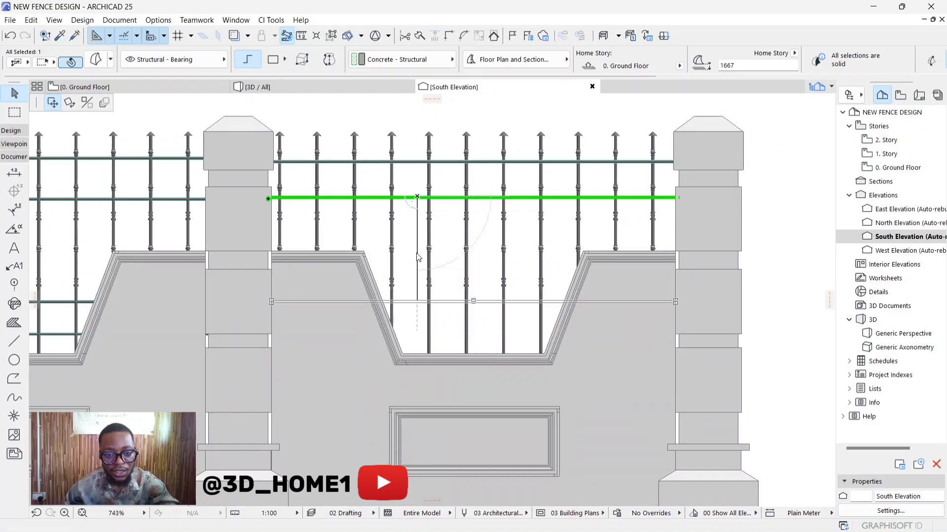
{"action": "key", "text": "ctrl+z"}
Step: Copy the second rail down twice across the wall's dip, to elevations of about 1219 mm and 1030 mm
{"action": "left_click", "coordinate": [413, 198]}
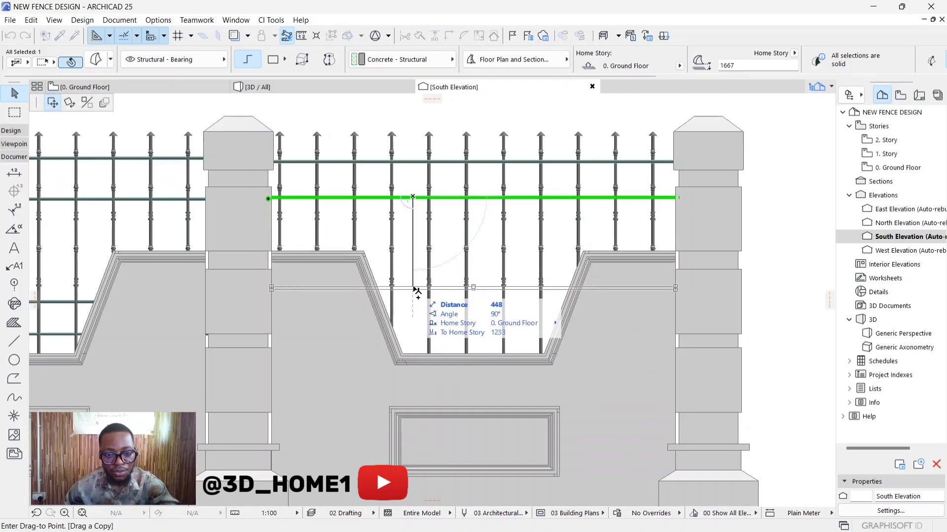
{"action": "left_click", "coordinate": [414, 294]}
{"action": "left_click", "coordinate": [414, 289]}
{"action": "left_click", "coordinate": [414, 287]}
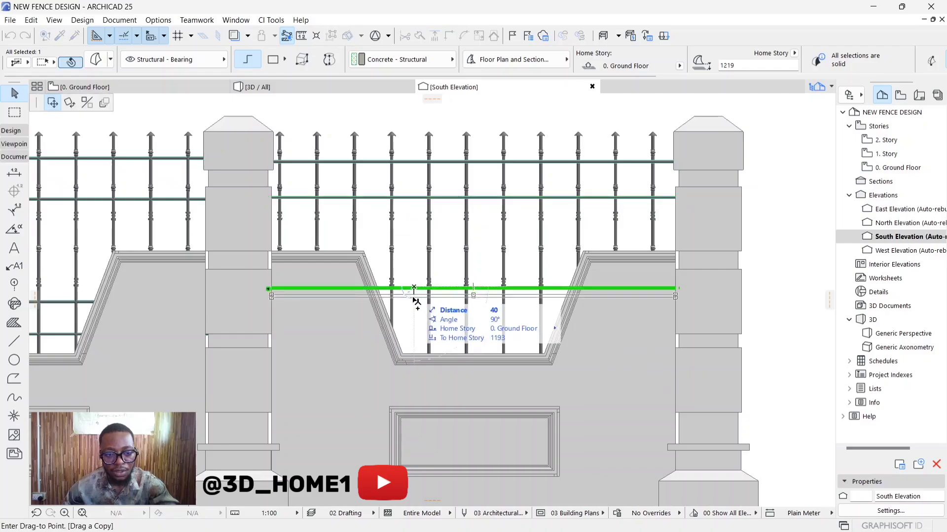
{"action": "left_click", "coordinate": [414, 327]}
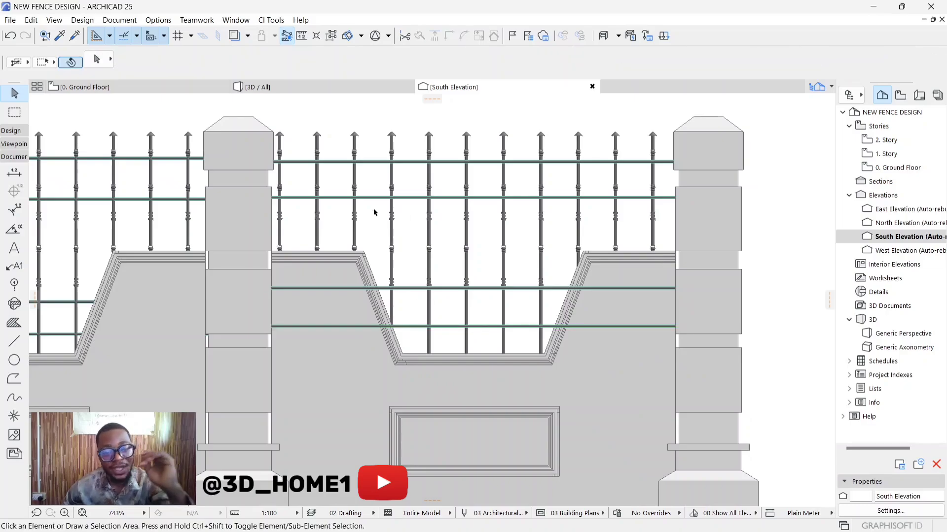
Step: Delete the three copied rails below the top rail in the end bay
{"action": "left_click", "coordinate": [413, 327]}
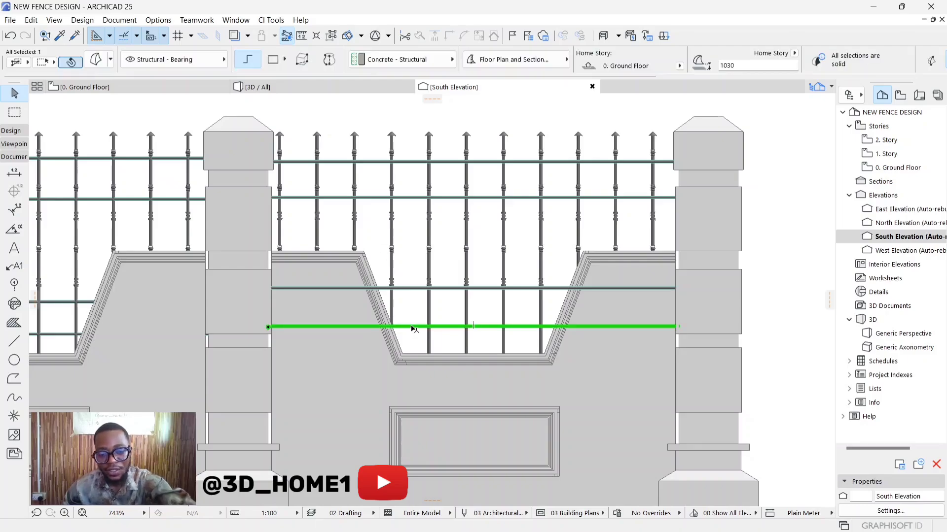
{"action": "key", "text": "Delete"}
{"action": "left_click", "coordinate": [416, 289]}
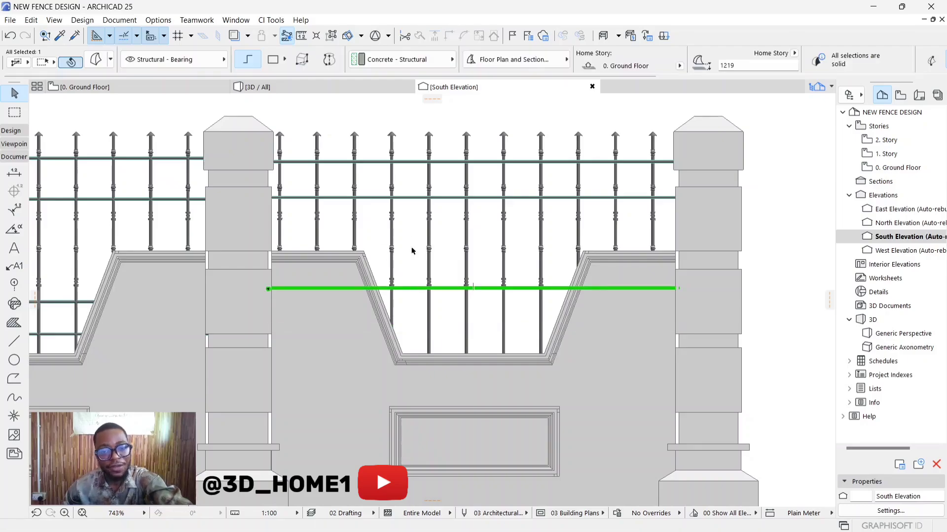
{"action": "key", "text": "Delete"}
{"action": "left_click", "coordinate": [416, 198]}
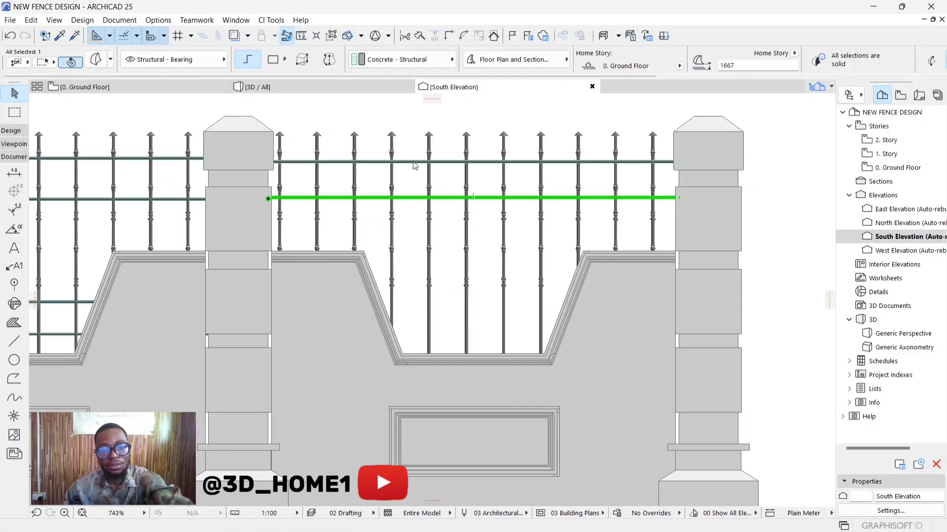
{"action": "key", "text": "Delete"}
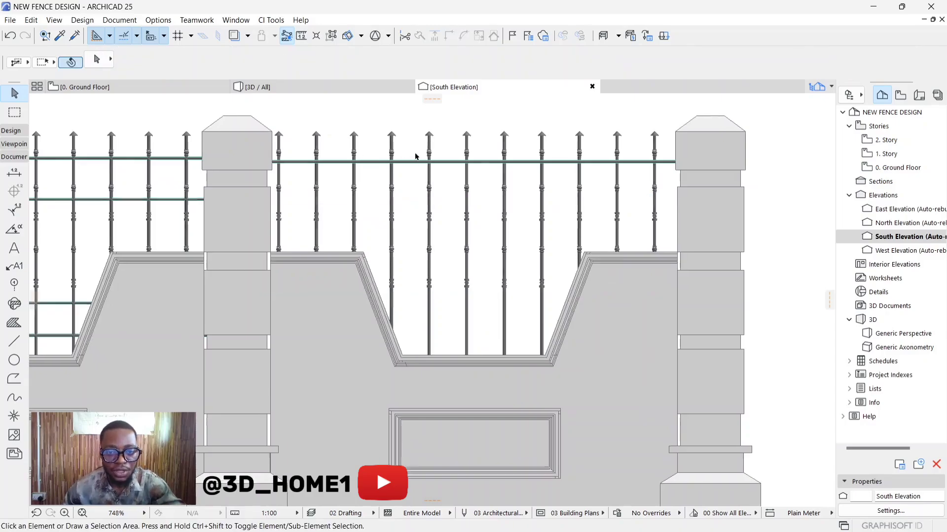
Step: In the ground floor plan, move the end bay's rail about 188 mm toward the wall so it lines up with the vertical bars' centres
{"action": "scroll", "coordinate": [405, 162], "scroll_direction": "up", "scroll_amount": 2}
{"action": "scroll", "coordinate": [224, 165], "scroll_direction": "down", "scroll_amount": 2}
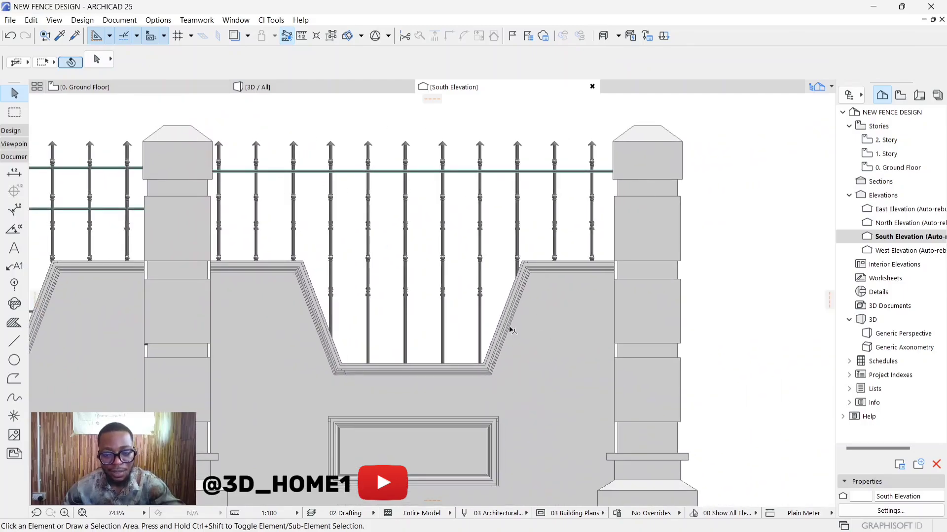
{"action": "scroll", "coordinate": [380, 183], "scroll_direction": "up", "scroll_amount": 2}
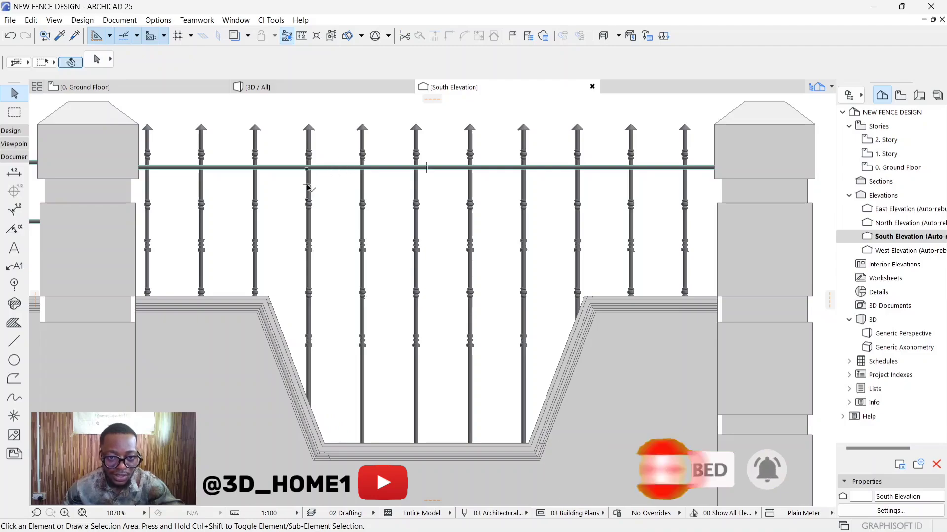
{"action": "left_click", "coordinate": [134, 88]}
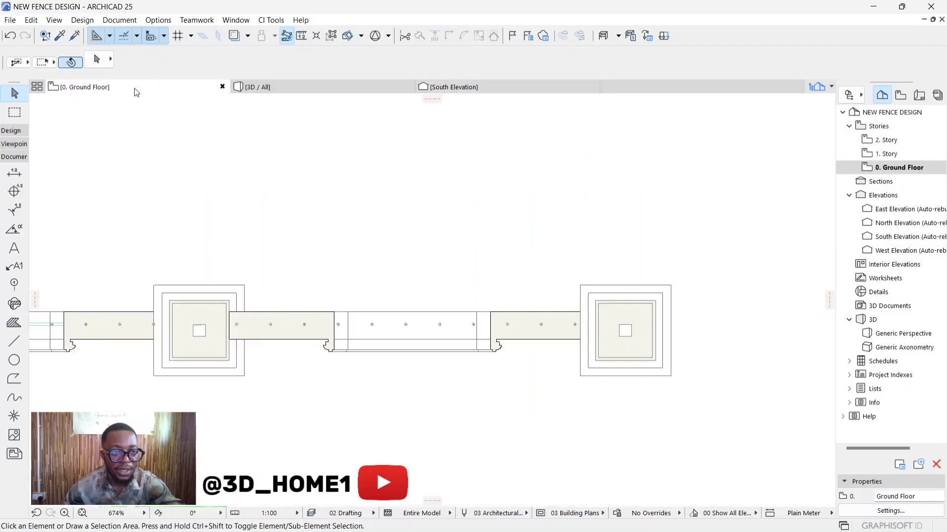
{"action": "scroll", "coordinate": [352, 348], "scroll_direction": "up", "scroll_amount": 3}
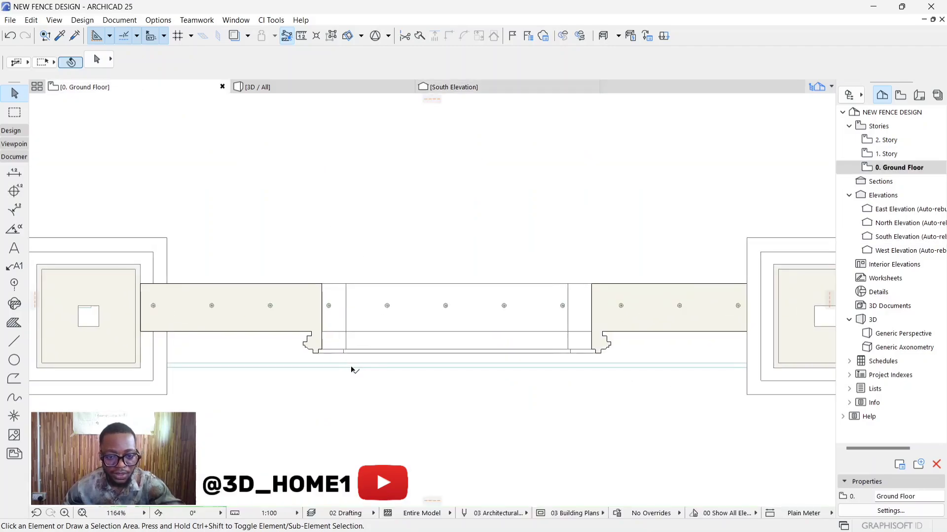
{"action": "left_click", "coordinate": [353, 367]}
{"action": "left_click", "coordinate": [358, 364]}
{"action": "scroll", "coordinate": [359, 322], "scroll_direction": "up", "scroll_amount": 5}
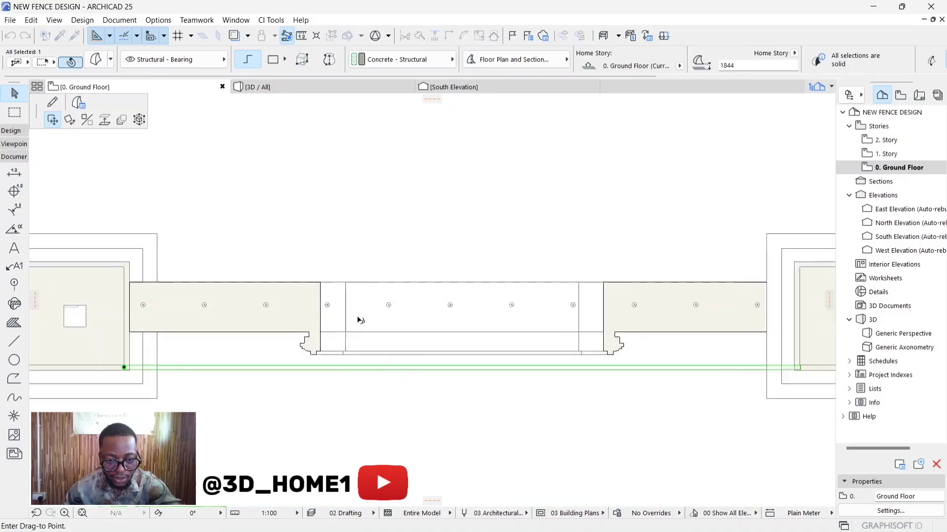
{"action": "scroll", "coordinate": [360, 296], "scroll_direction": "up", "scroll_amount": 3}
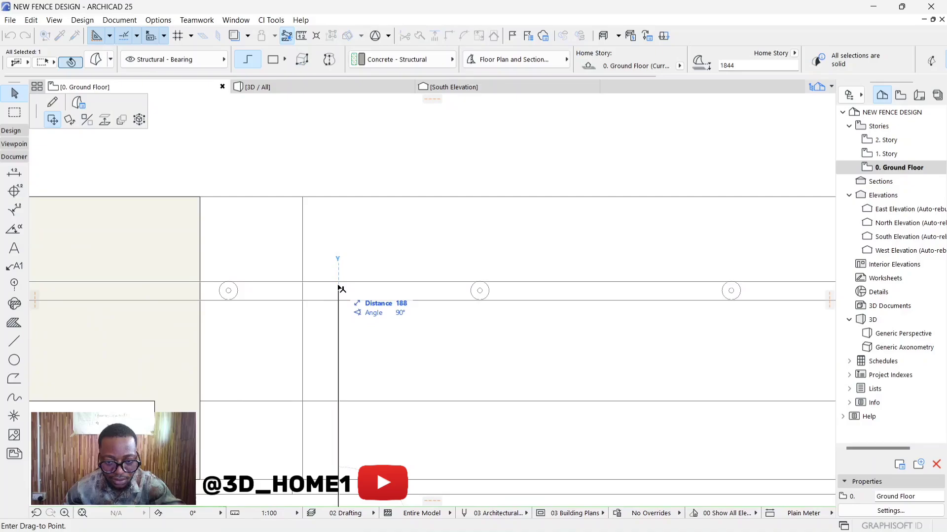
{"action": "scroll", "coordinate": [339, 287], "scroll_direction": "up", "scroll_amount": 3}
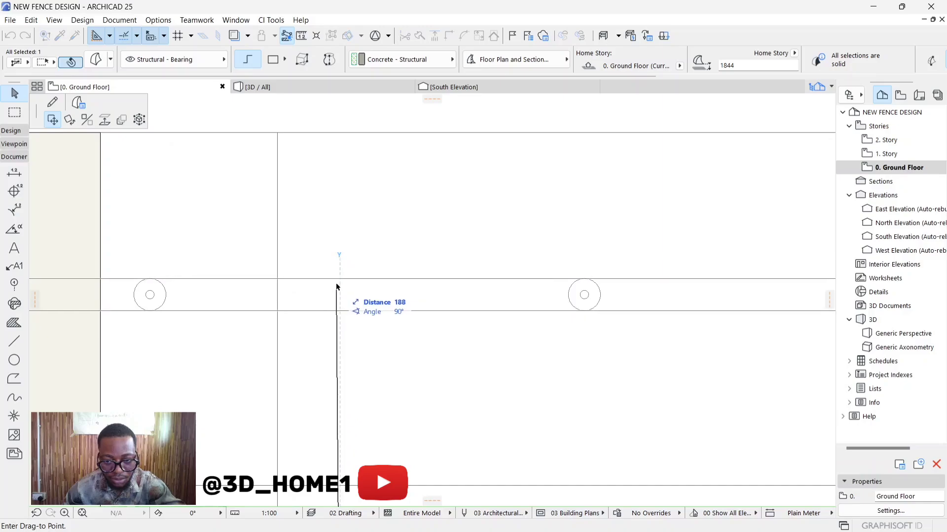
{"action": "key", "text": "Escape"}
{"action": "scroll", "coordinate": [380, 296], "scroll_direction": "down", "scroll_amount": 5}
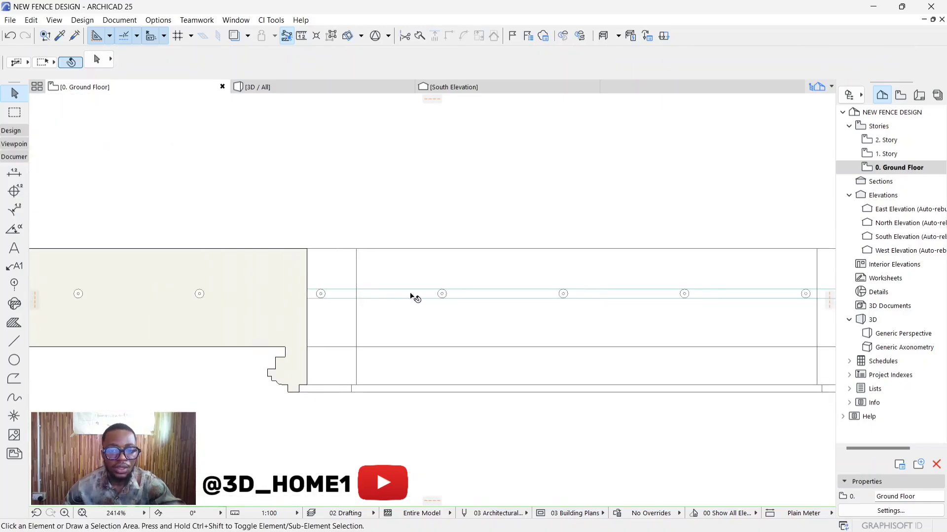
{"action": "scroll", "coordinate": [414, 297], "scroll_direction": "down", "scroll_amount": 3}
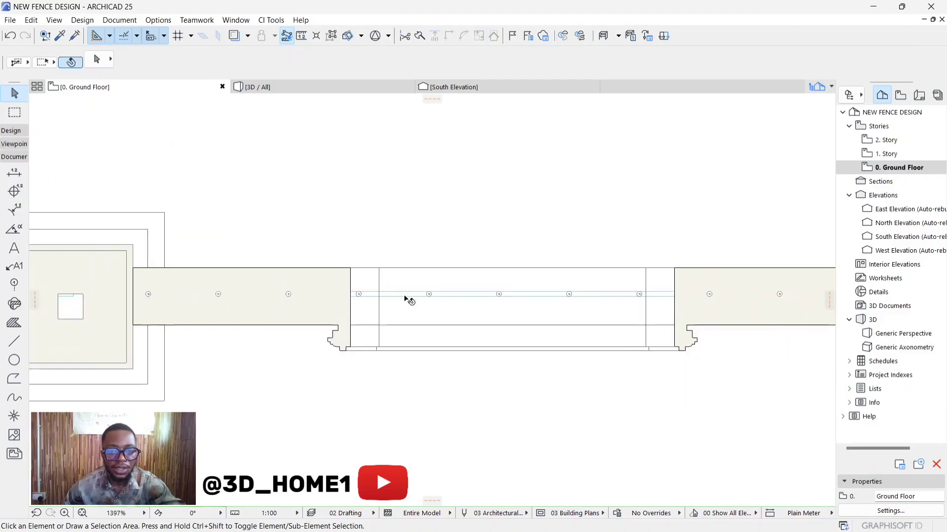
Step: Inspect in 3D how the moved top rail runs through the vertical bars of the end bay
{"action": "left_click", "coordinate": [291, 87]}
{"action": "scroll", "coordinate": [281, 230], "scroll_direction": "down", "scroll_amount": 3}
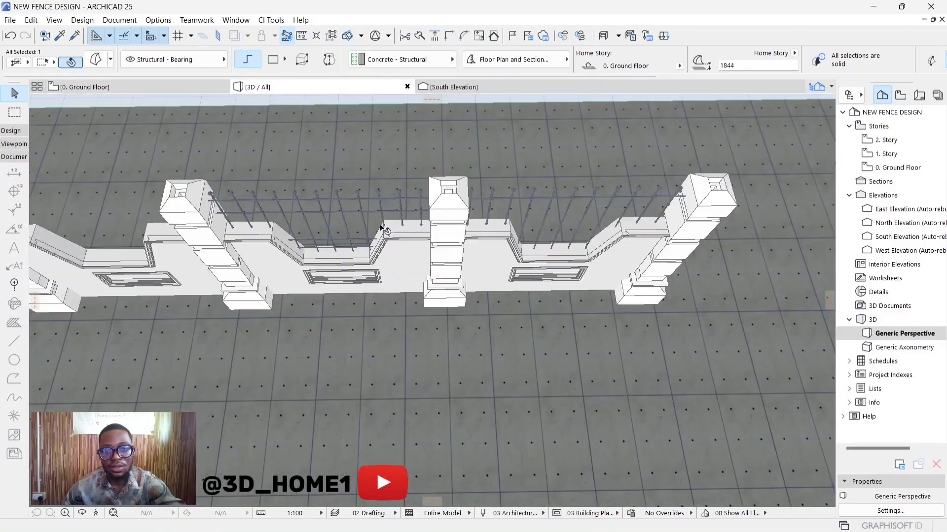
{"action": "scroll", "coordinate": [534, 206], "scroll_direction": "up", "scroll_amount": 5}
{"action": "scroll", "coordinate": [541, 227], "scroll_direction": "down", "scroll_amount": 1}
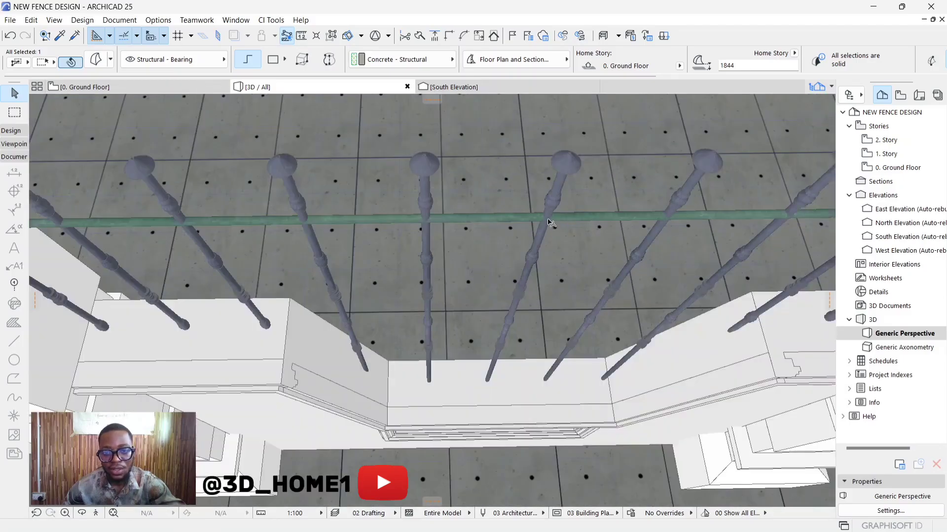
{"action": "scroll", "coordinate": [542, 226], "scroll_direction": "down", "scroll_amount": 1}
{"action": "scroll", "coordinate": [549, 226], "scroll_direction": "down", "scroll_amount": 1}
{"action": "scroll", "coordinate": [554, 226], "scroll_direction": "down", "scroll_amount": 2}
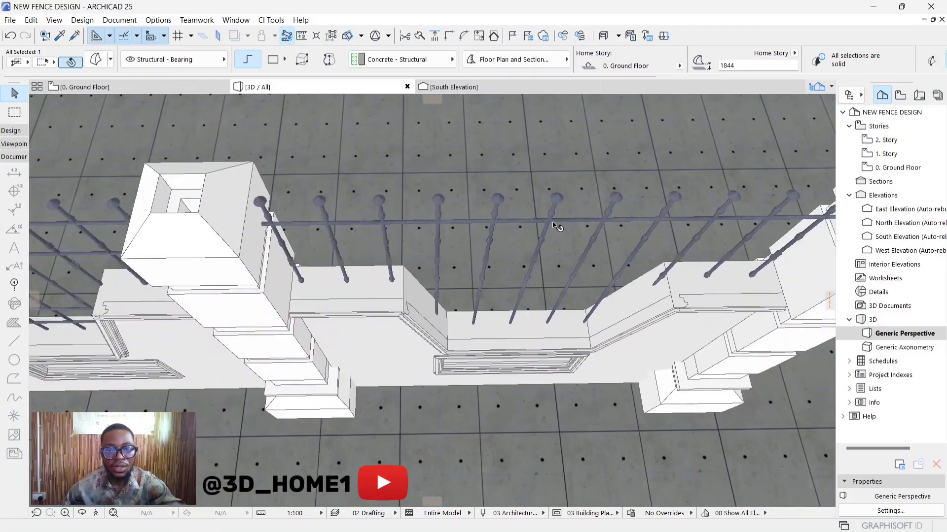
Step: In the South Elevation, copy the end bay's top rail straight down twice, to elevations of about 1674 mm and 1139 mm
{"action": "left_click", "coordinate": [428, 87]}
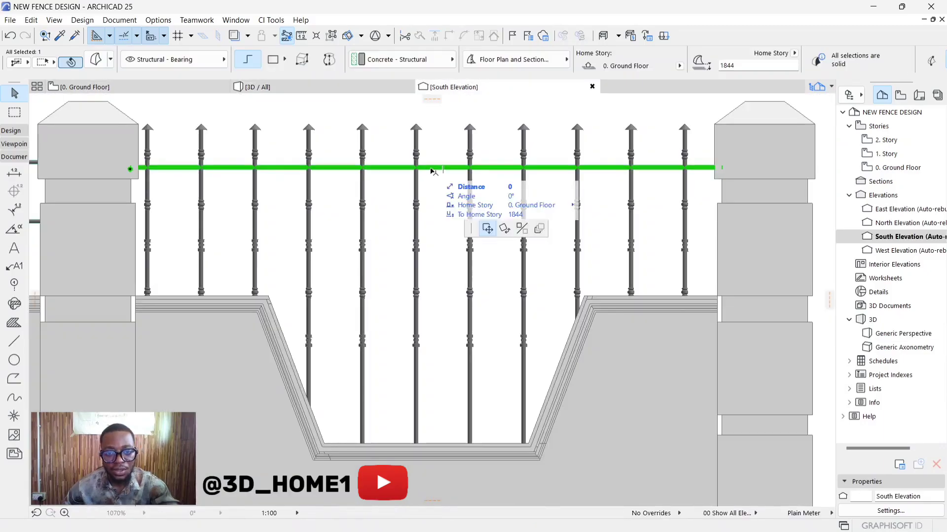
{"action": "left_click", "coordinate": [431, 169]}
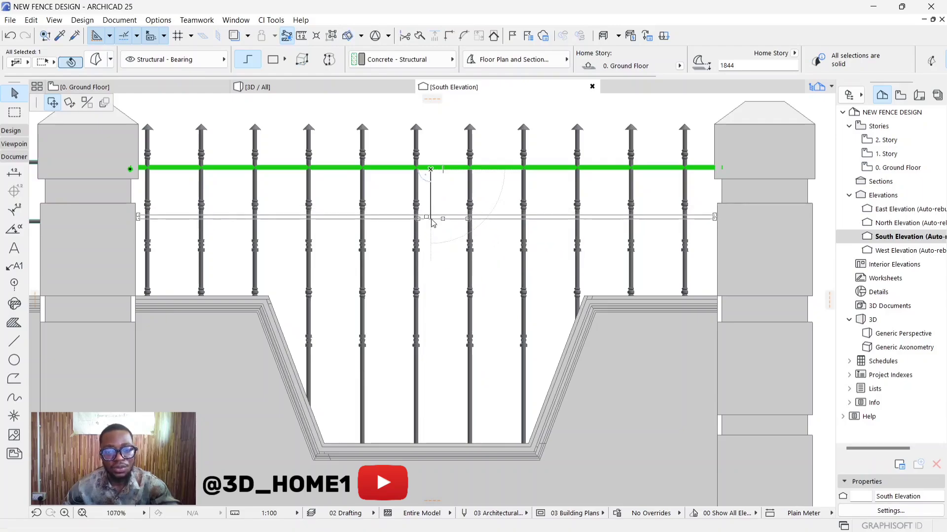
{"action": "left_click", "coordinate": [431, 218]}
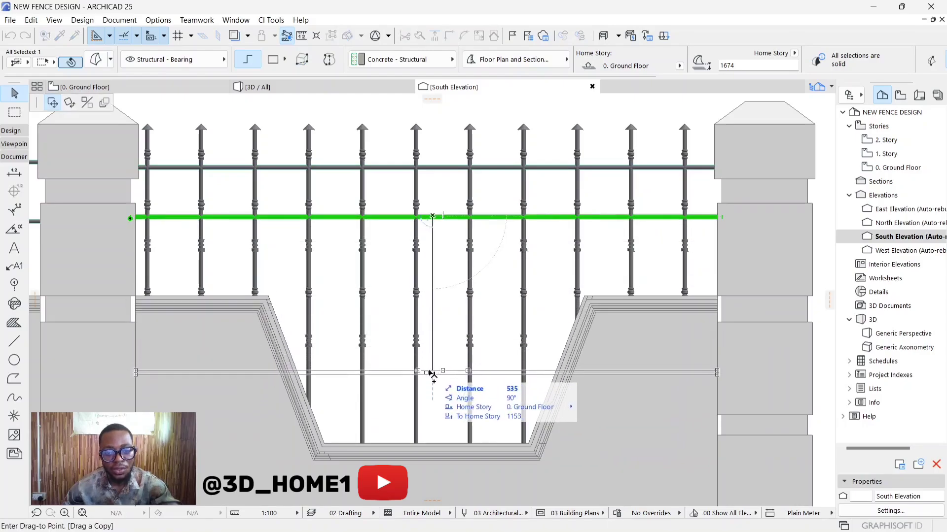
{"action": "left_click", "coordinate": [434, 374]}
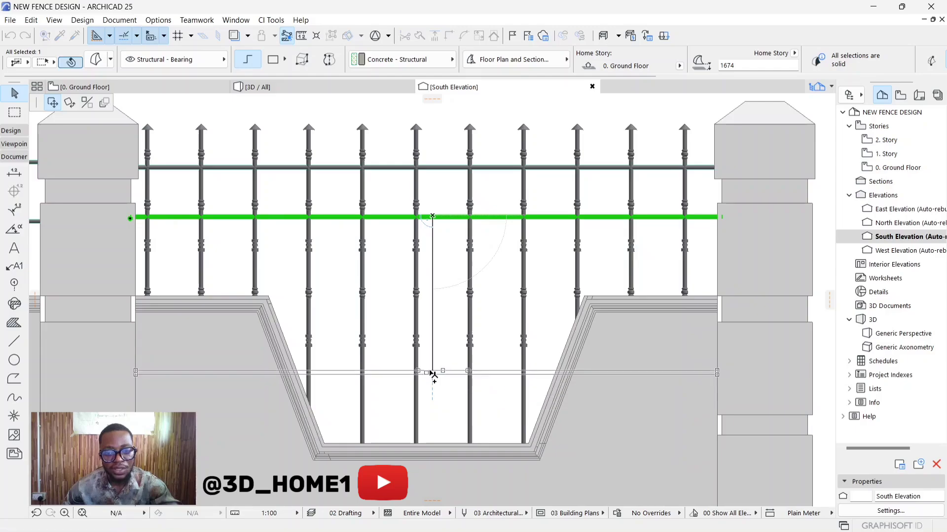
{"action": "key", "text": "Escape"}
Step: Raise the end bay's lowest rail to an elevation of about 1168 mm, comparing it with the neighbouring bay
{"action": "scroll", "coordinate": [470, 308], "scroll_direction": "down", "scroll_amount": 10}
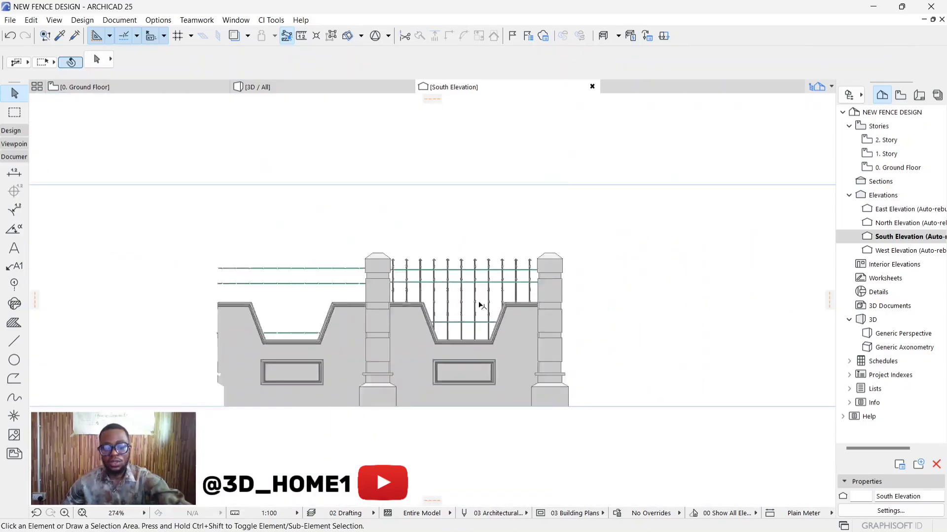
{"action": "scroll", "coordinate": [470, 304], "scroll_direction": "up", "scroll_amount": 9}
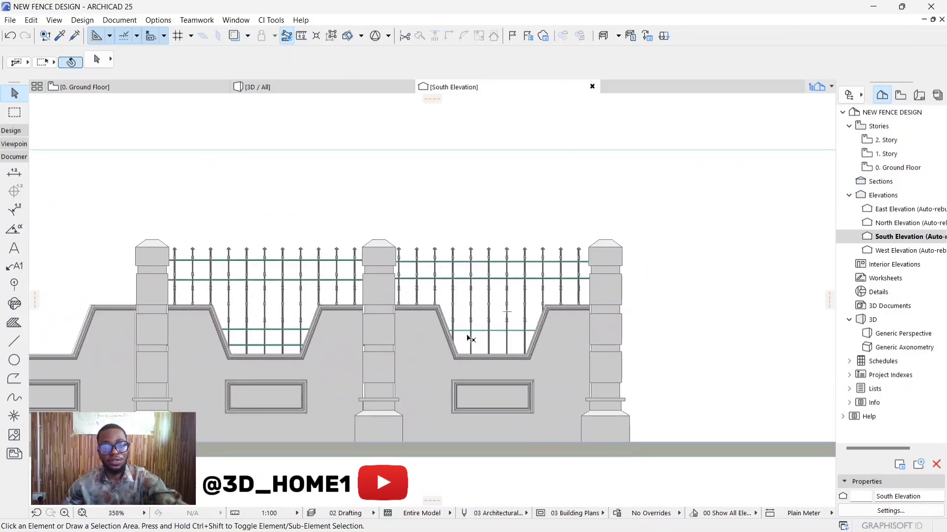
{"action": "scroll", "coordinate": [484, 328], "scroll_direction": "down", "scroll_amount": 3}
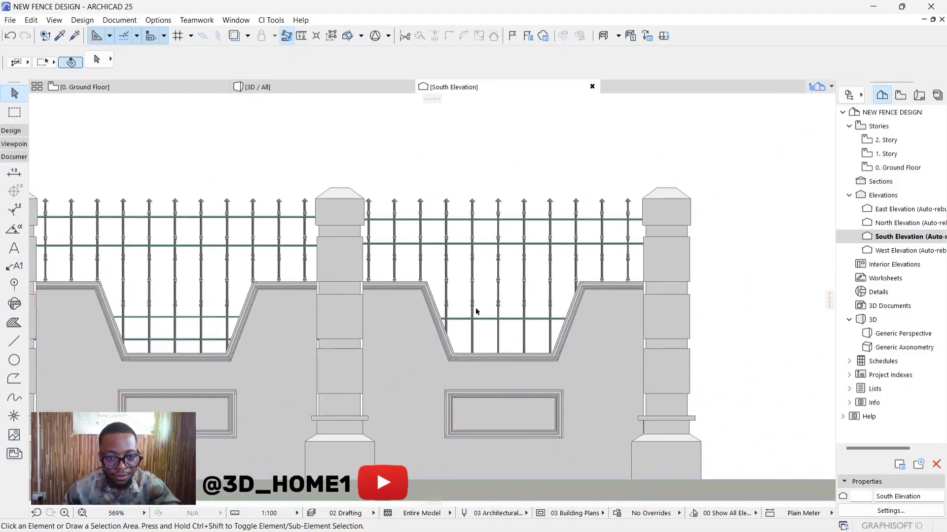
{"action": "scroll", "coordinate": [477, 314], "scroll_direction": "up", "scroll_amount": 2}
{"action": "scroll", "coordinate": [477, 315], "scroll_direction": "down", "scroll_amount": 1}
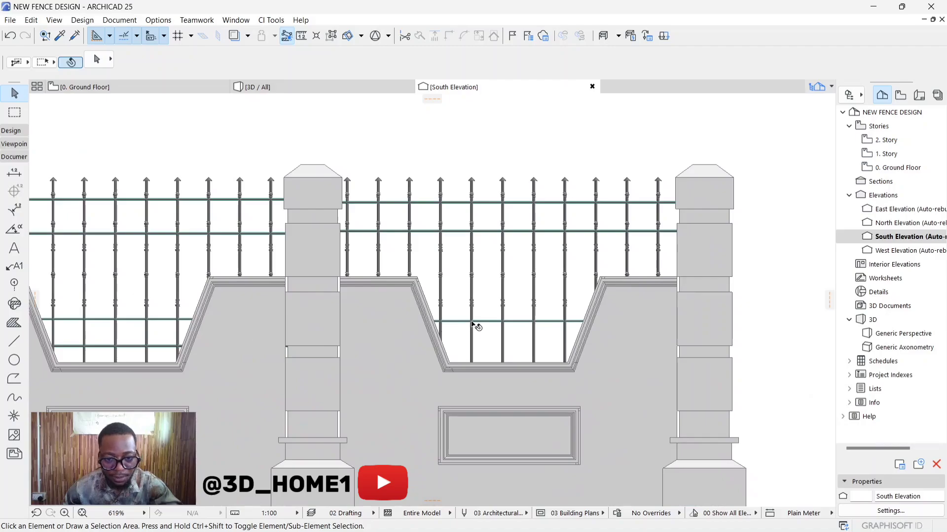
{"action": "left_click", "coordinate": [480, 323]}
{"action": "left_click", "coordinate": [482, 317]}
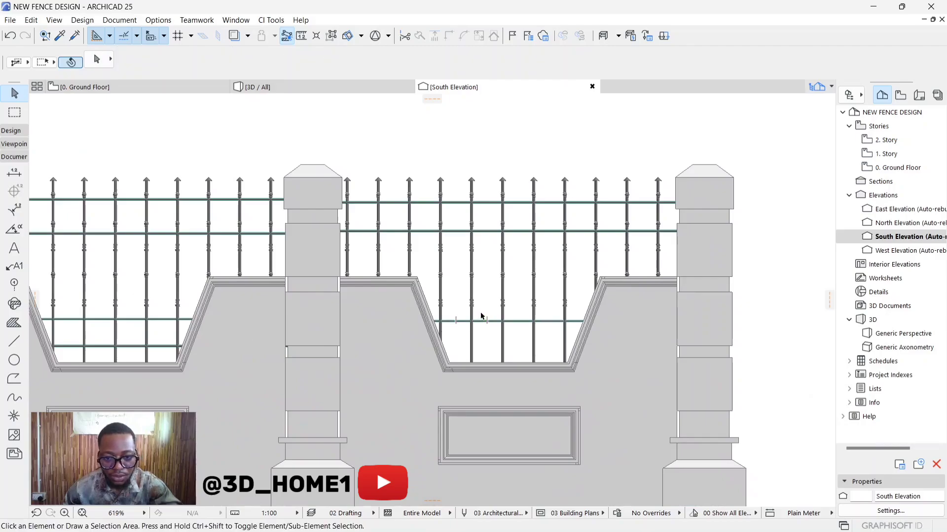
{"action": "left_click", "coordinate": [483, 323]}
{"action": "scroll", "coordinate": [483, 320], "scroll_direction": "up", "scroll_amount": 5}
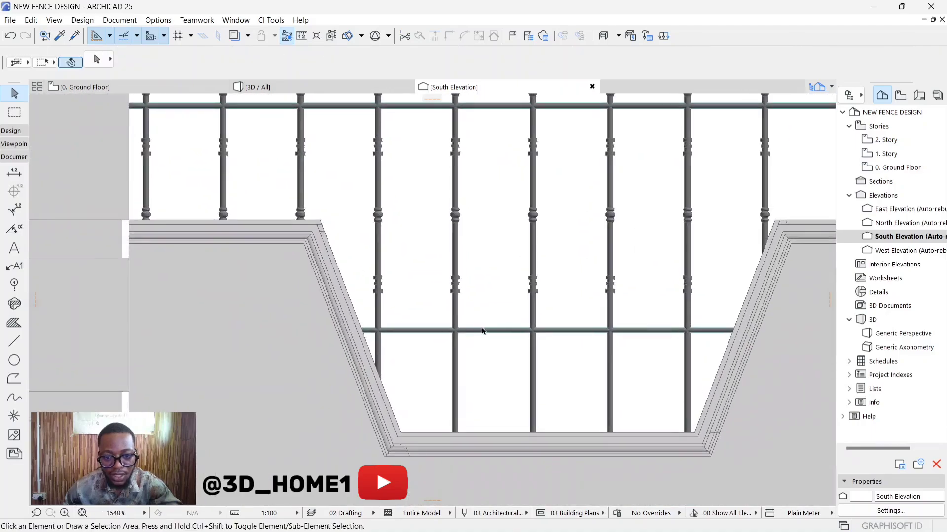
{"action": "left_click", "coordinate": [485, 329]}
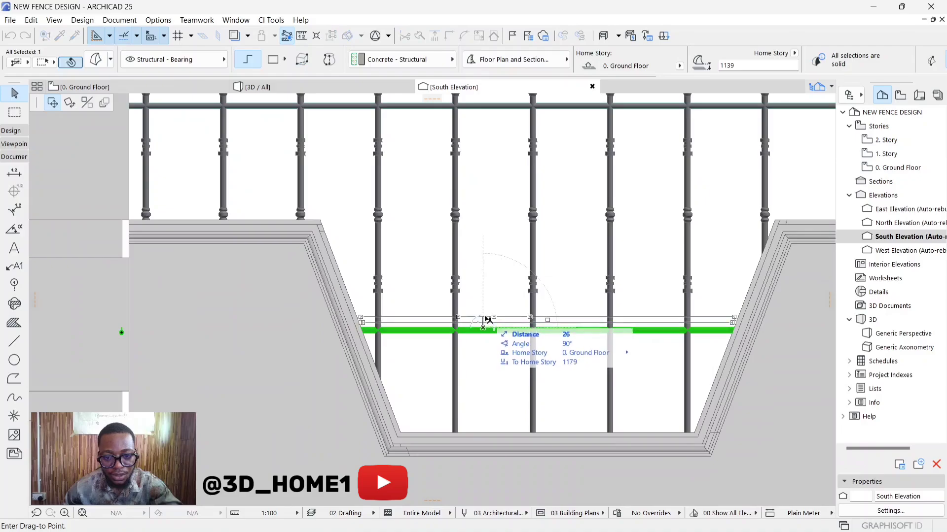
{"action": "left_click", "coordinate": [483, 320]}
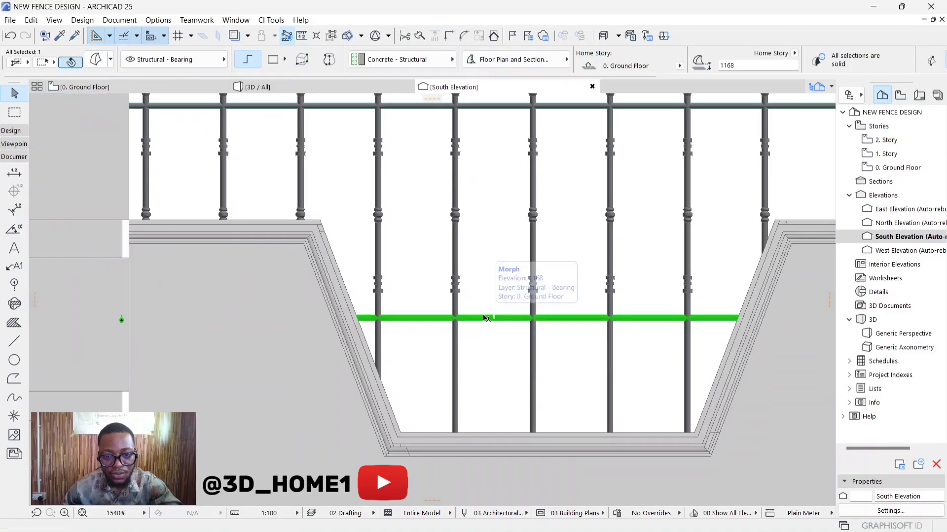
Step: Copy the lowest rail about 133 mm straight down within the wall's dip, to an elevation of about 1035 mm
{"action": "scroll", "coordinate": [485, 318], "scroll_direction": "down", "scroll_amount": 3}
{"action": "left_click", "coordinate": [483, 317]}
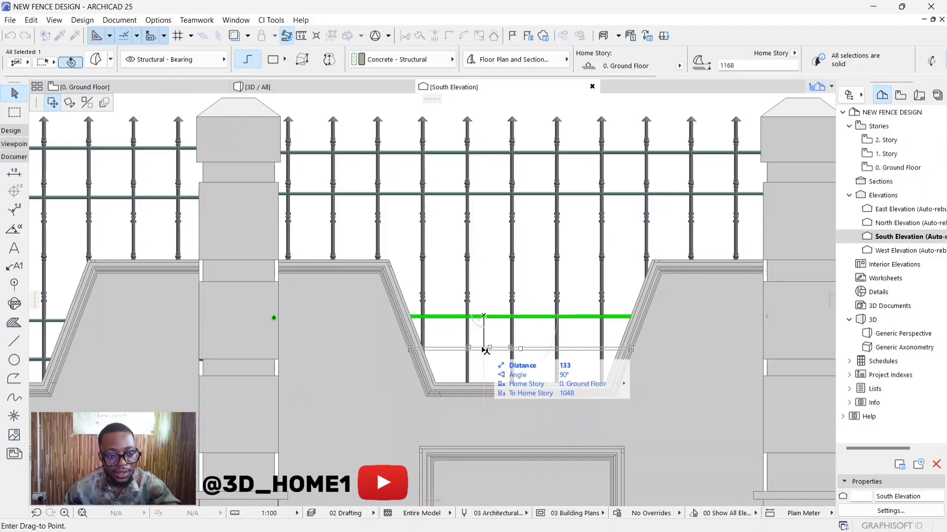
{"action": "left_click", "coordinate": [485, 349]}
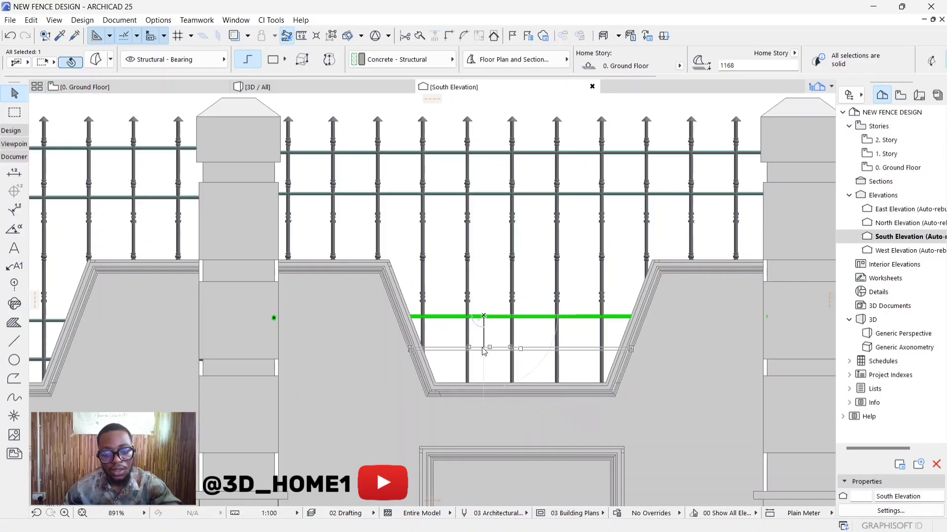
{"action": "key", "text": "Escape"}
Step: Review the railings of both fence bays in 3D from the front and from an angle
{"action": "scroll", "coordinate": [497, 345], "scroll_direction": "down", "scroll_amount": 8}
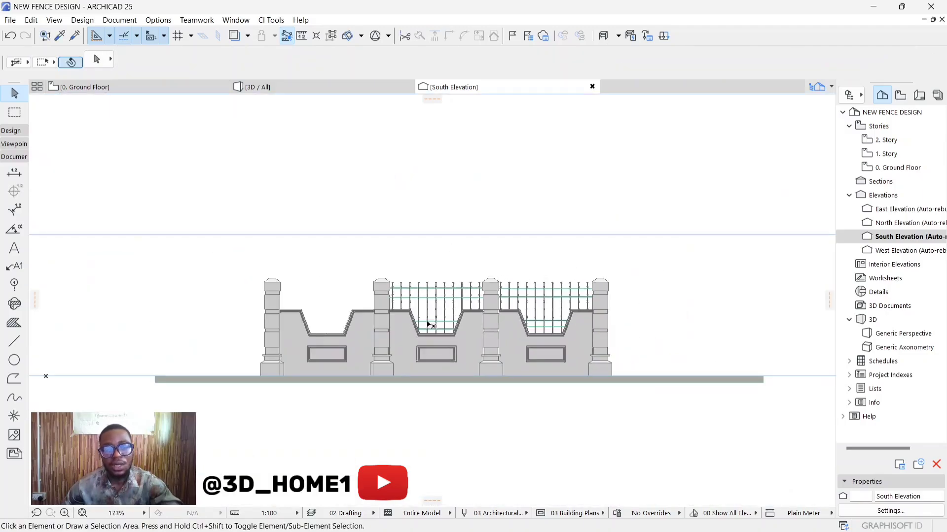
{"action": "left_click", "coordinate": [318, 87]}
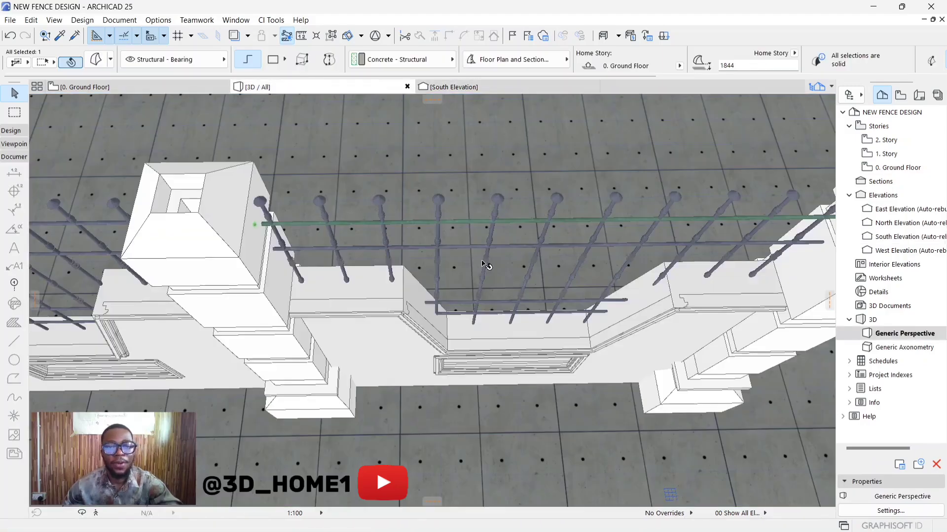
{"action": "key", "text": "o"}
{"action": "left_click_drag", "start_coordinate": [478, 347], "coordinate": [475, 235]}
{"action": "scroll", "coordinate": [475, 234], "scroll_direction": "down", "scroll_amount": 4}
{"action": "left_click_drag", "start_coordinate": [500, 301], "coordinate": [339, 297]}
{"action": "scroll", "coordinate": [492, 325], "scroll_direction": "up", "scroll_amount": 5}
{"action": "scroll", "coordinate": [492, 326], "scroll_direction": "down", "scroll_amount": 5}
{"action": "scroll", "coordinate": [402, 237], "scroll_direction": "up", "scroll_amount": 3}
{"action": "scroll", "coordinate": [515, 265], "scroll_direction": "down", "scroll_amount": 4}
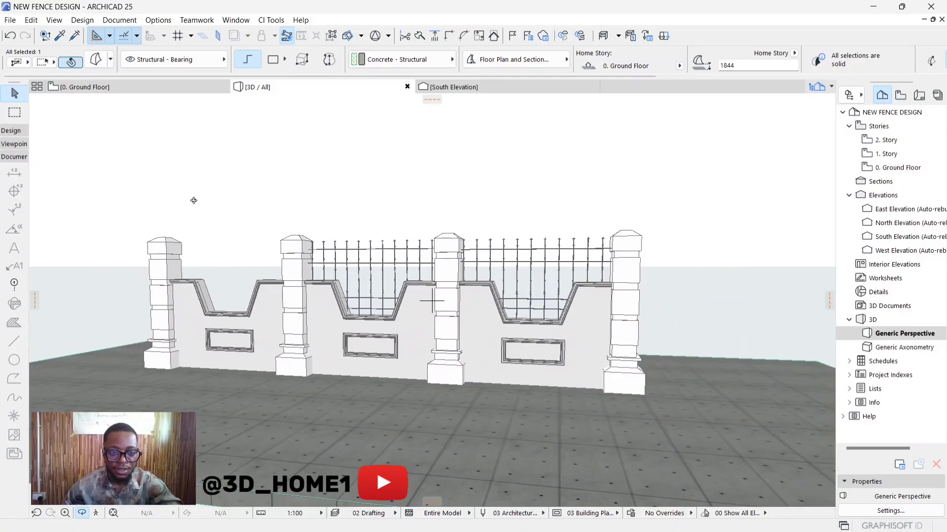
{"action": "key", "text": "Escape"}
Step: Group the end bay's vertical bars with its four horizontal rails, and reselect the railing to check the grouping
{"action": "scroll", "coordinate": [580, 260], "scroll_direction": "up", "scroll_amount": 2}
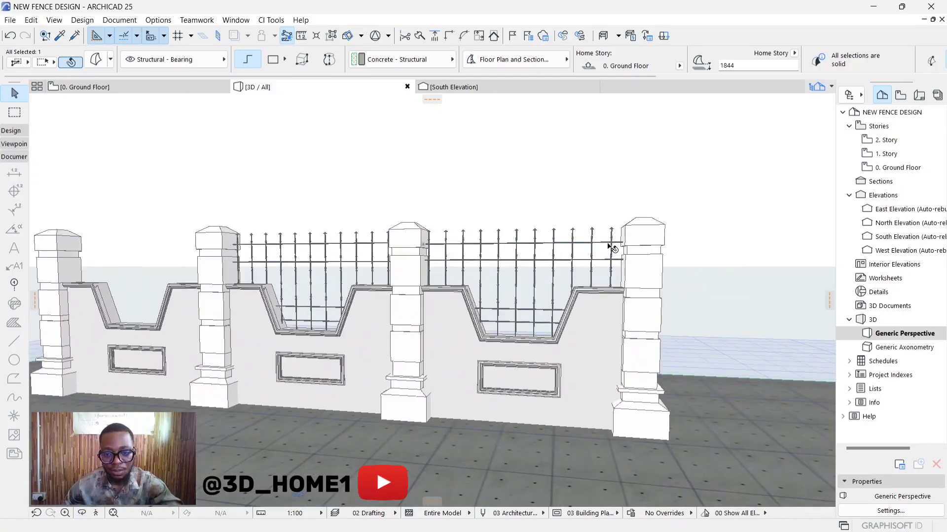
{"action": "scroll", "coordinate": [611, 248], "scroll_direction": "up", "scroll_amount": 1}
{"action": "left_click", "coordinate": [590, 236]}
{"action": "scroll", "coordinate": [481, 242], "scroll_direction": "up", "scroll_amount": 3}
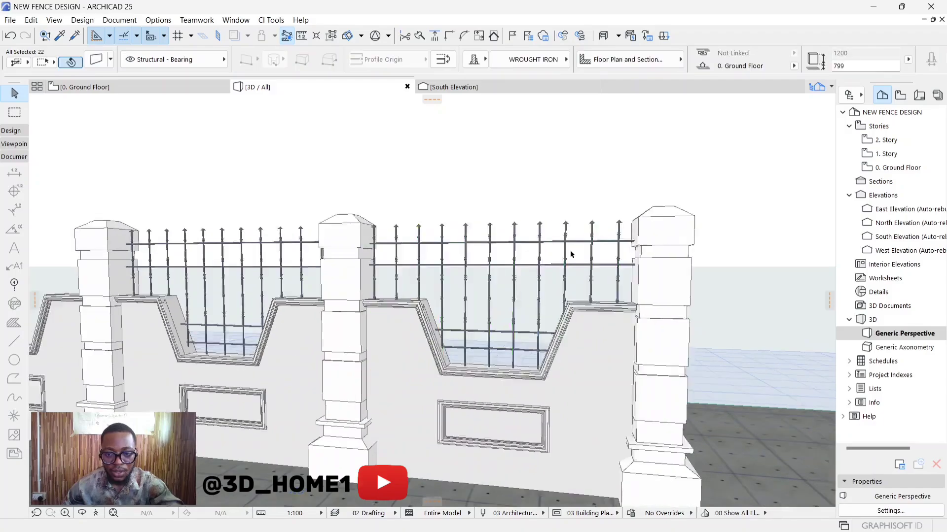
{"action": "left_click", "coordinate": [478, 241], "text": "shift"}
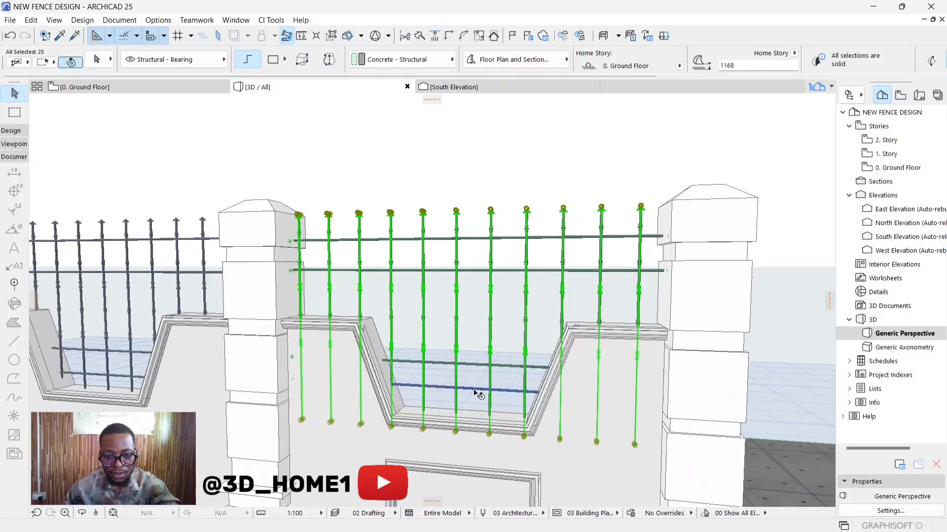
{"action": "left_click", "coordinate": [471, 366], "text": "shift"}
{"action": "scroll", "coordinate": [459, 272], "scroll_direction": "up", "scroll_amount": 2}
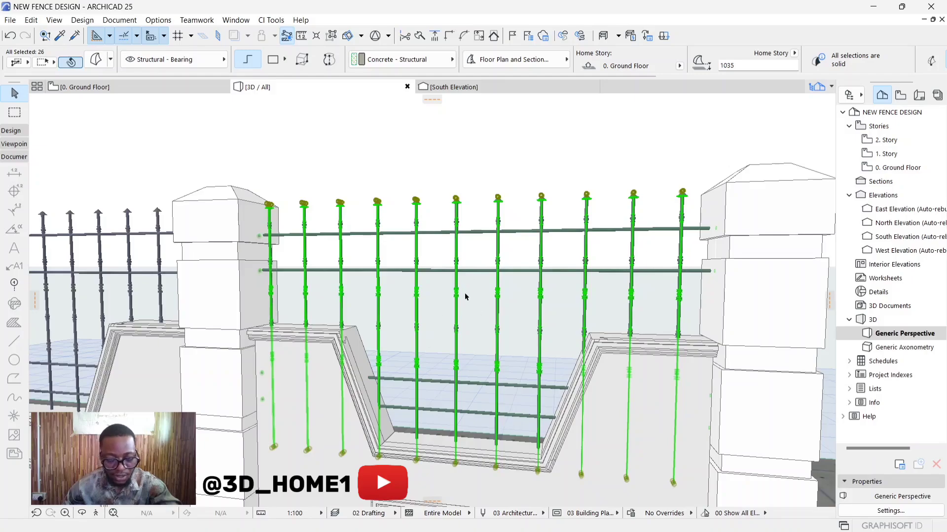
{"action": "key", "text": "ctrl+g"}
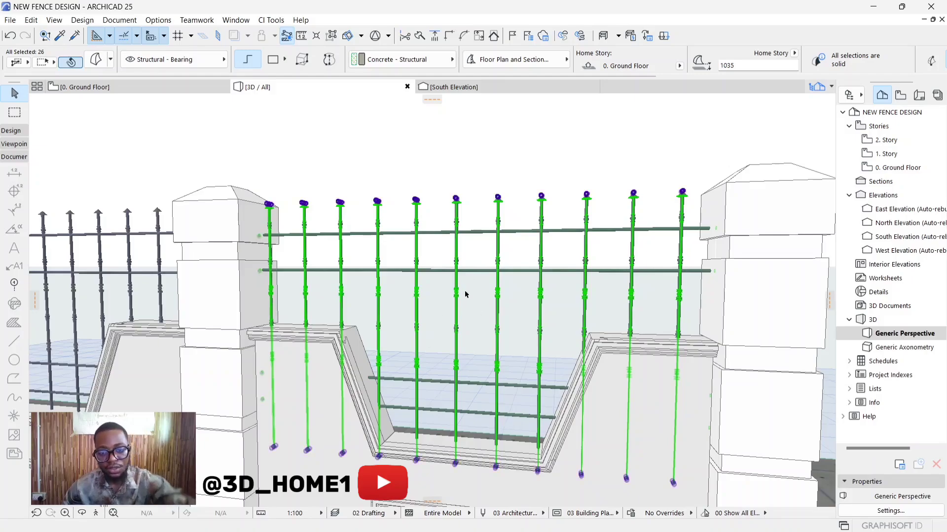
{"action": "left_click", "coordinate": [494, 166]}
{"action": "left_click", "coordinate": [499, 225]}
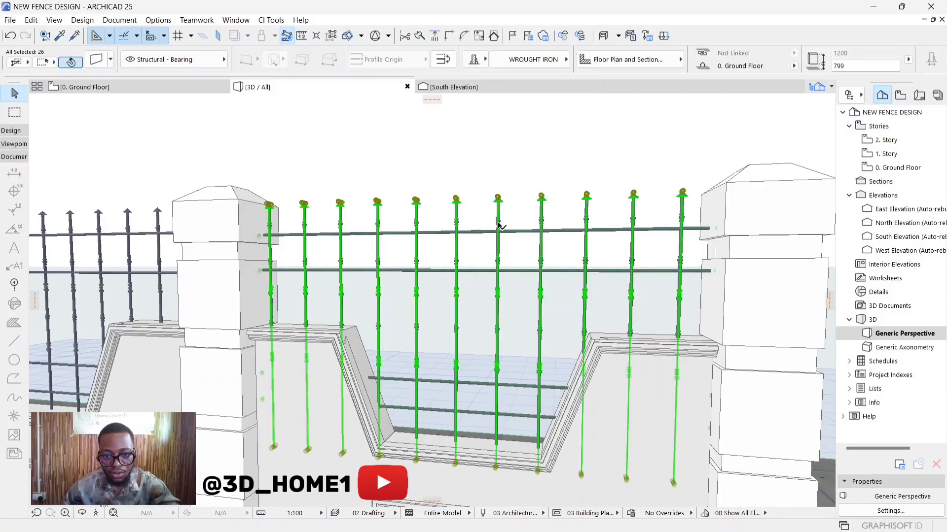
Step: Copy the grouped end-bay railing 4667 mm at 180° in the ground floor plan, into the empty bay at the fence's opposite end
{"action": "scroll", "coordinate": [496, 228], "scroll_direction": "up", "scroll_amount": 5}
{"action": "scroll", "coordinate": [495, 228], "scroll_direction": "down", "scroll_amount": 2}
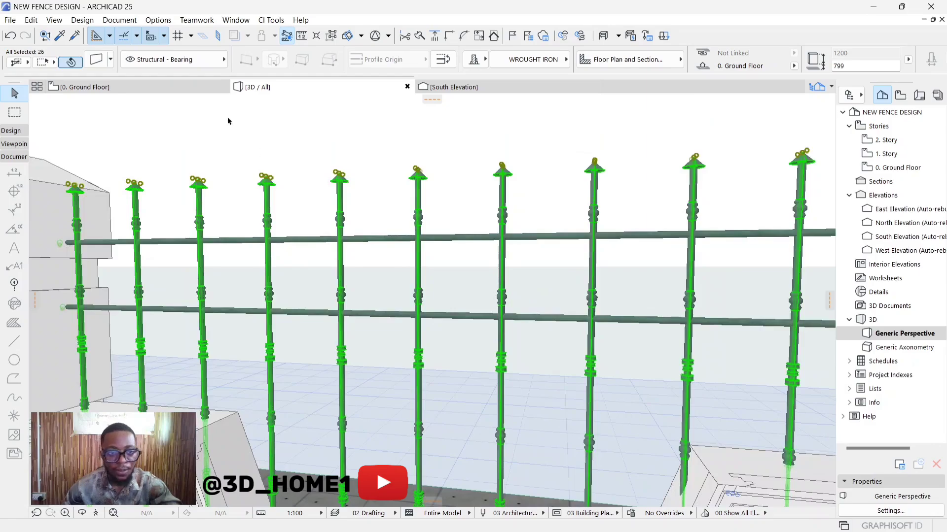
{"action": "left_click", "coordinate": [217, 87]}
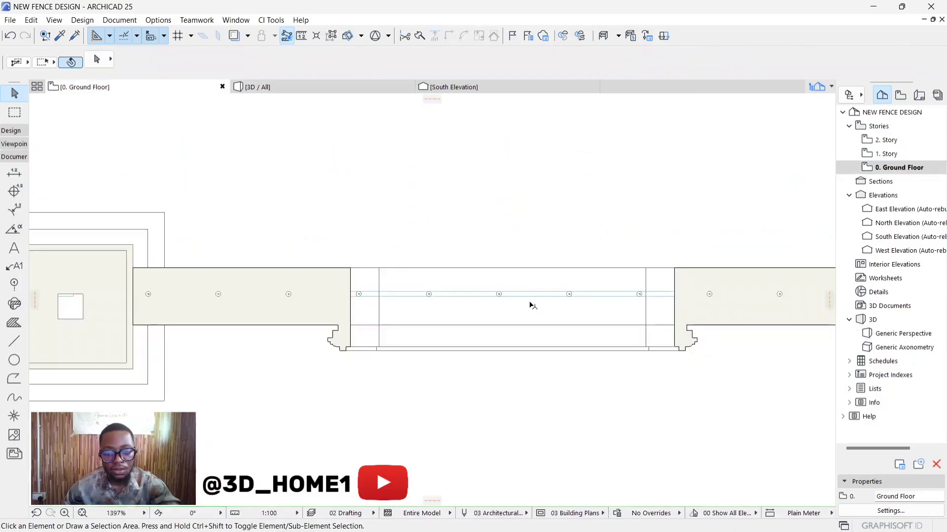
{"action": "scroll", "coordinate": [434, 302], "scroll_direction": "down", "scroll_amount": 3}
{"action": "left_click", "coordinate": [439, 298]}
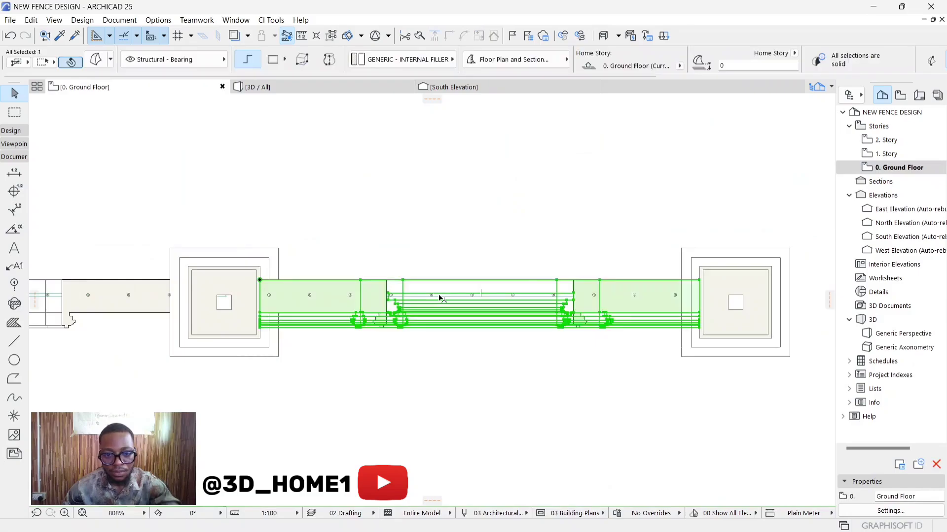
{"action": "key", "text": "Escape"}
{"action": "scroll", "coordinate": [432, 298], "scroll_direction": "up", "scroll_amount": 9}
{"action": "left_click", "coordinate": [428, 298]}
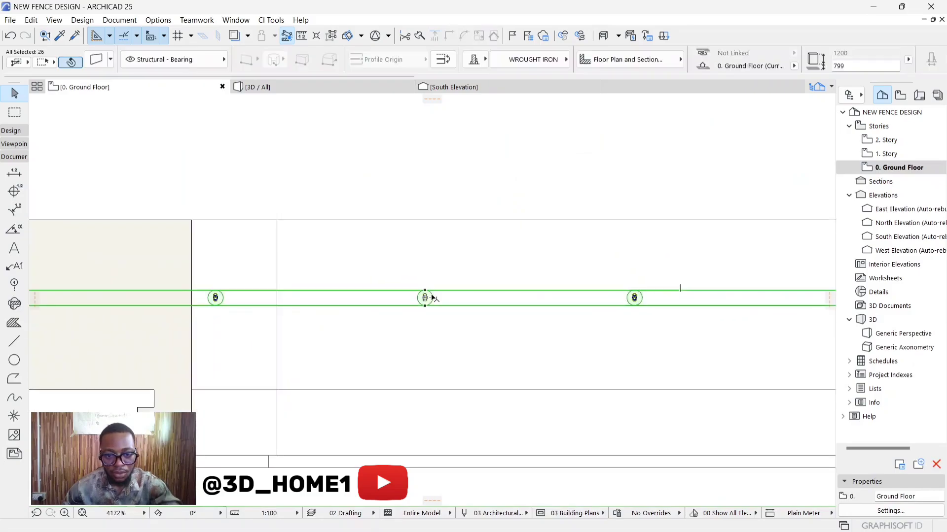
{"action": "scroll", "coordinate": [482, 310], "scroll_direction": "down", "scroll_amount": 10}
{"action": "scroll", "coordinate": [517, 312], "scroll_direction": "up", "scroll_amount": 4}
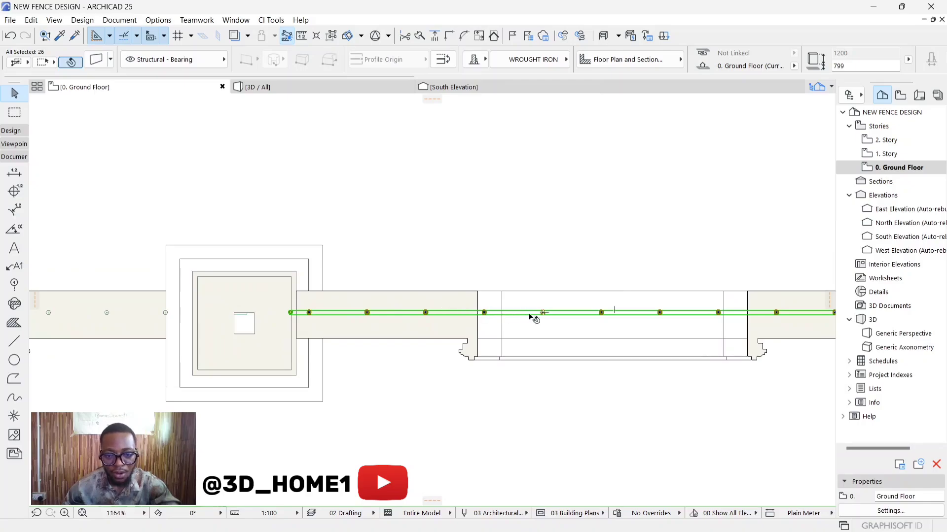
{"action": "left_click", "coordinate": [481, 311]}
{"action": "key", "text": "Escape"}
{"action": "left_click", "coordinate": [483, 313]}
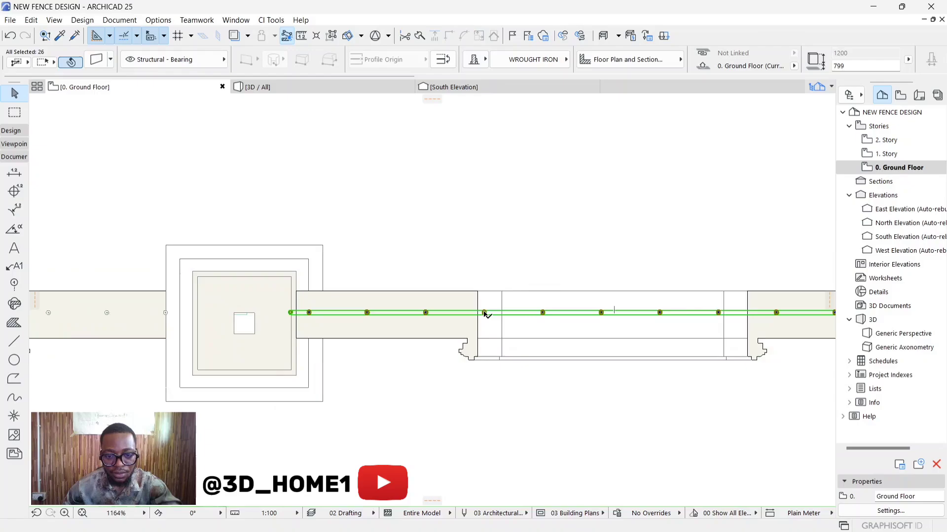
{"action": "scroll", "coordinate": [486, 314], "scroll_direction": "up", "scroll_amount": 4}
{"action": "left_click", "coordinate": [486, 314]}
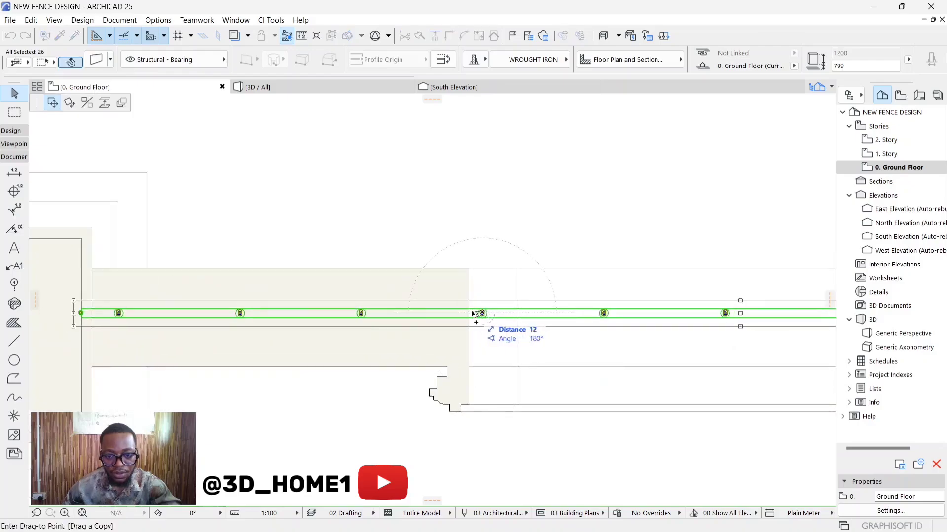
{"action": "scroll", "coordinate": [567, 326], "scroll_direction": "down", "scroll_amount": 6}
{"action": "scroll", "coordinate": [523, 321], "scroll_direction": "down", "scroll_amount": 3}
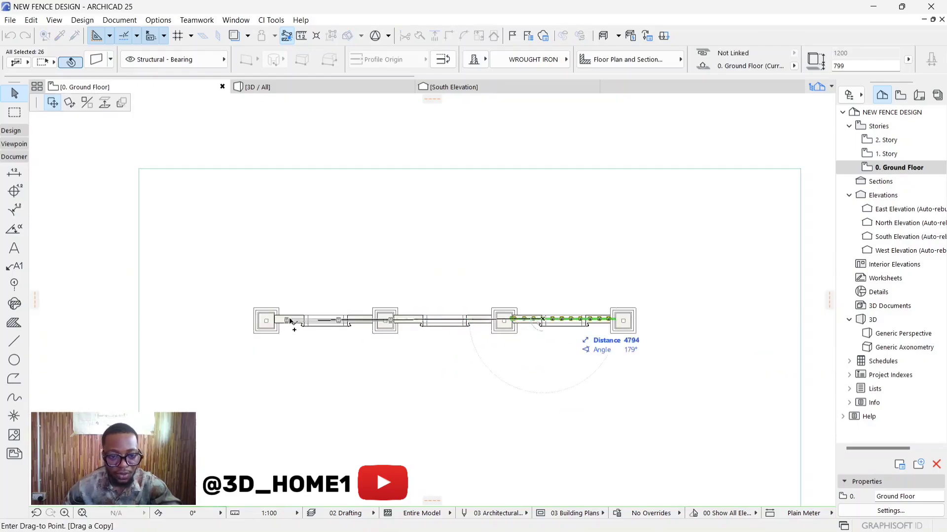
{"action": "scroll", "coordinate": [276, 322], "scroll_direction": "up", "scroll_amount": 6}
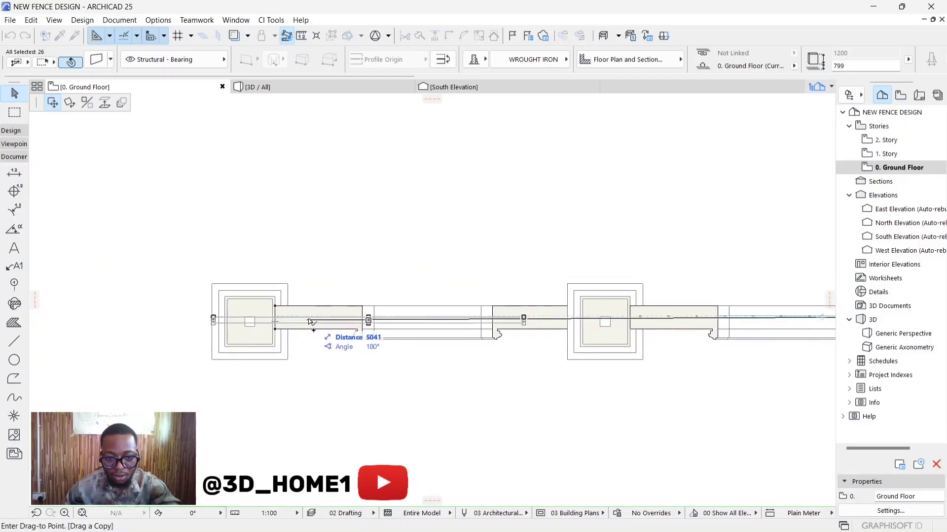
{"action": "scroll", "coordinate": [335, 321], "scroll_direction": "up", "scroll_amount": 2}
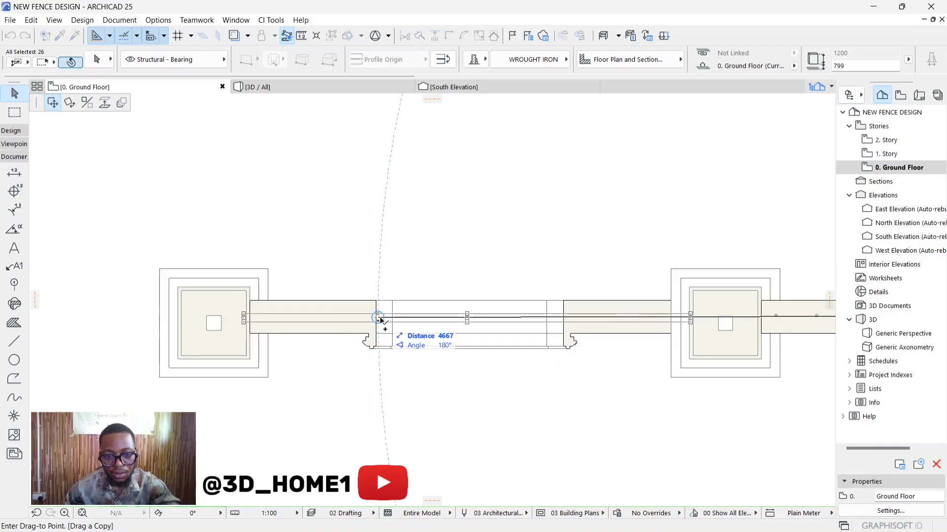
{"action": "scroll", "coordinate": [380, 320], "scroll_direction": "up", "scroll_amount": 2}
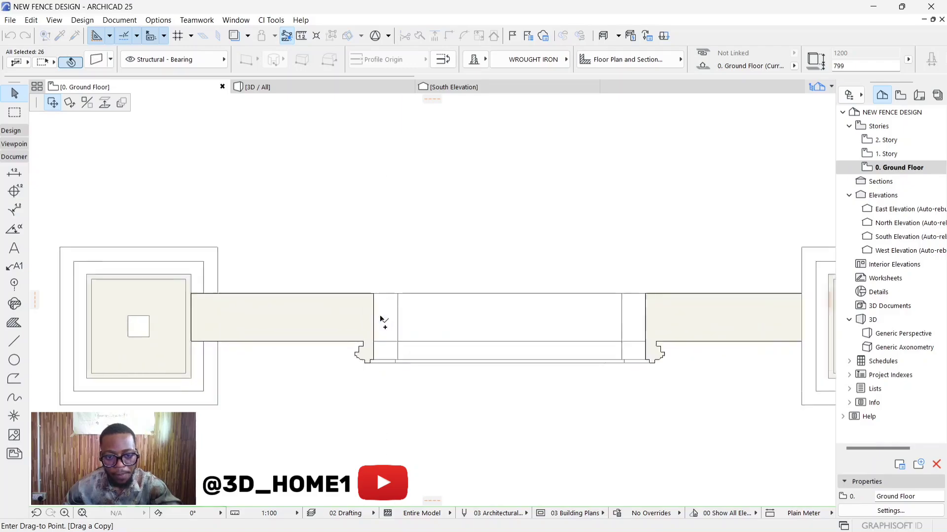
{"action": "scroll", "coordinate": [380, 320], "scroll_direction": "up", "scroll_amount": 1}
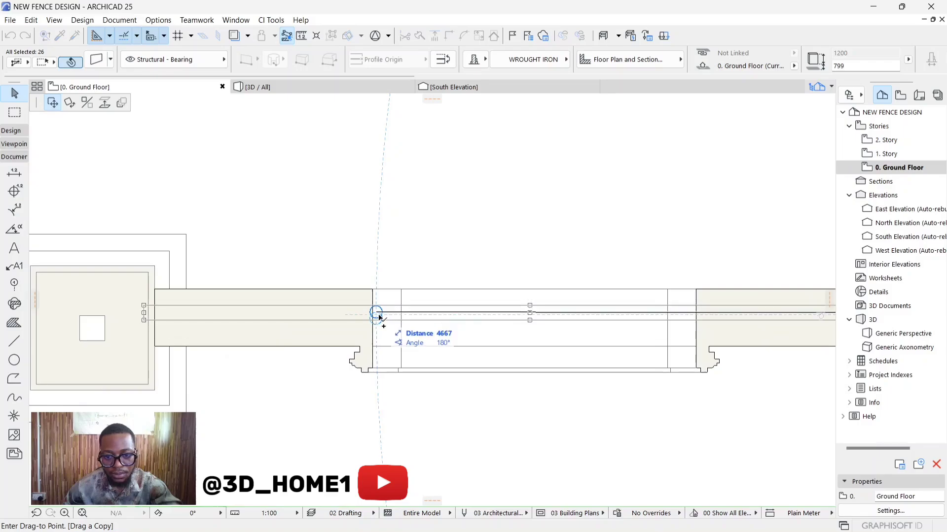
{"action": "left_click", "coordinate": [378, 319]}
{"action": "key", "text": "Escape"}
{"action": "scroll", "coordinate": [377, 319], "scroll_direction": "down", "scroll_amount": 3}
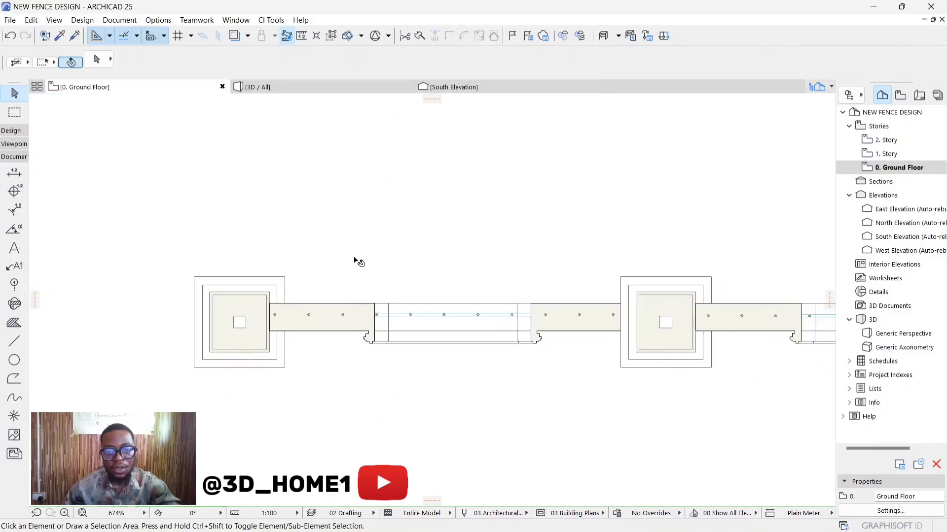
Step: Review the railings across all three fence bays in 3D from a distance and from a different angle
{"action": "left_click", "coordinate": [284, 94]}
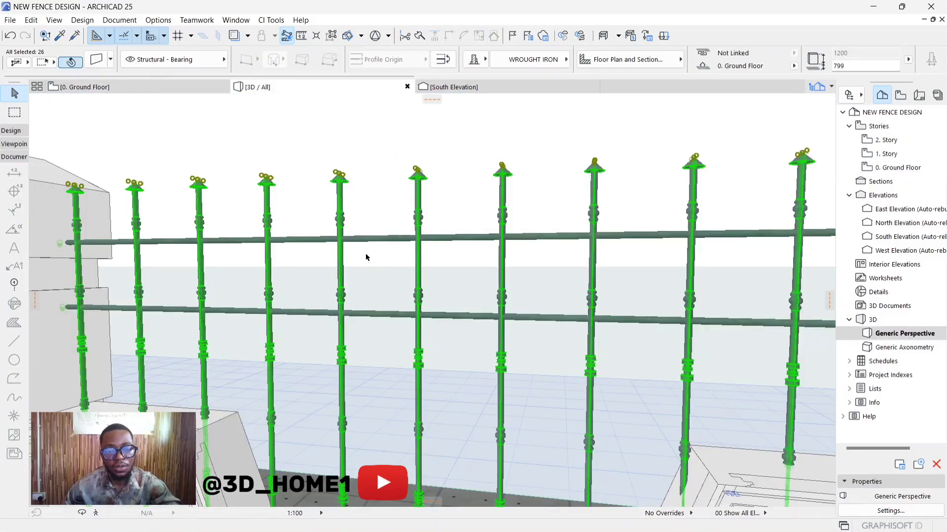
{"action": "scroll", "coordinate": [556, 291], "scroll_direction": "down", "scroll_amount": 8}
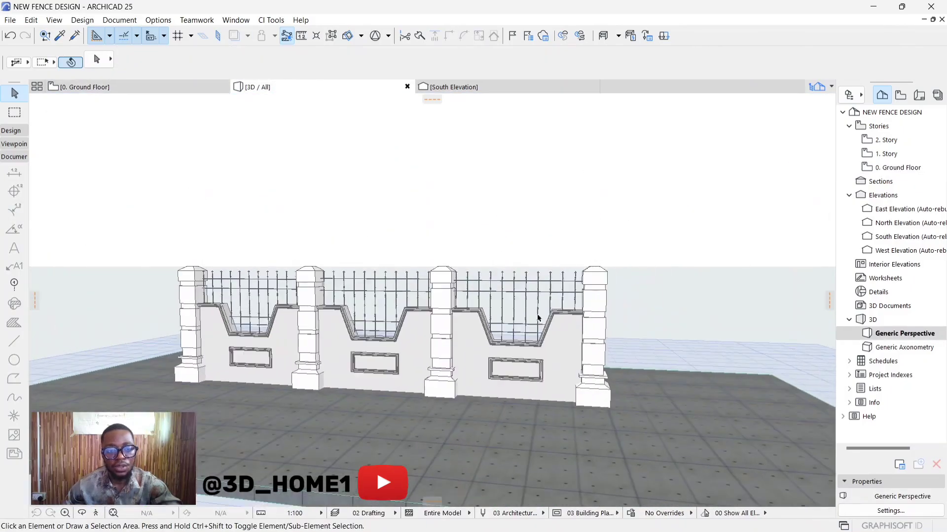
{"action": "scroll", "coordinate": [224, 289], "scroll_direction": "up", "scroll_amount": 3}
{"action": "scroll", "coordinate": [225, 285], "scroll_direction": "down", "scroll_amount": 3}
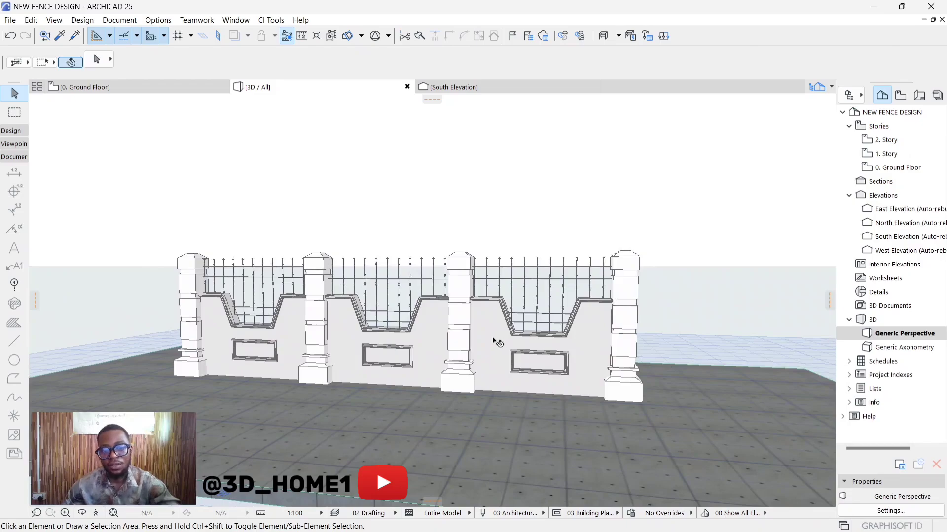
{"action": "middle_click_drag", "start_coordinate": [496, 342], "coordinate": [526, 256], "text": "shift"}
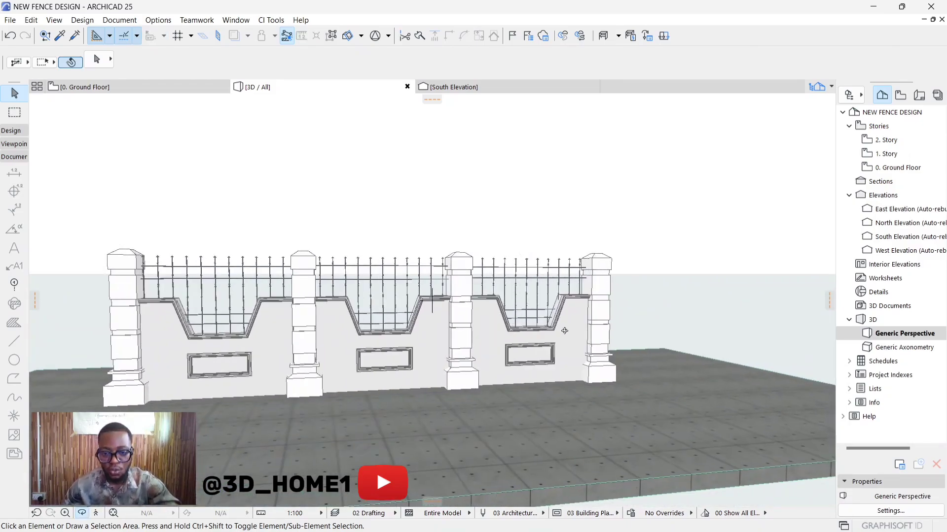